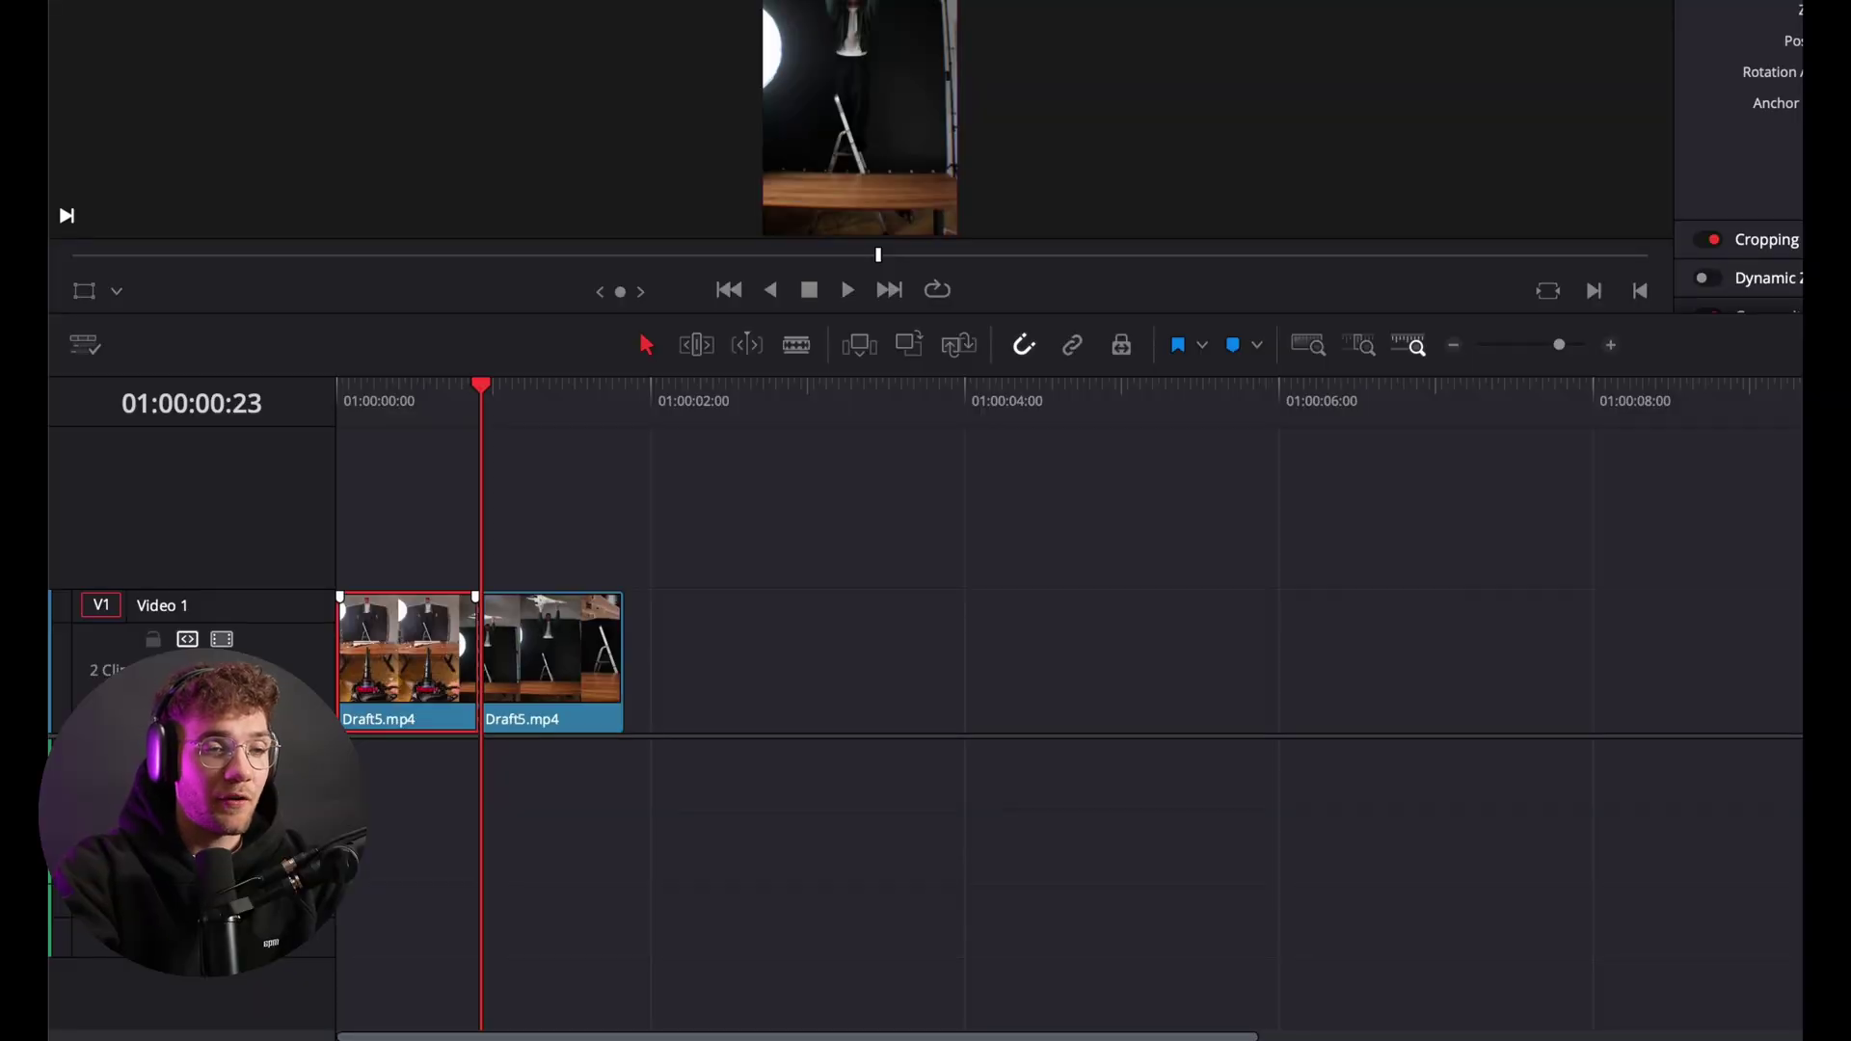
Ripple-delete the first clip so the Draft5.mp4 timeline starts from the beginning
{"action": "key", "text": "shift+Delete"}
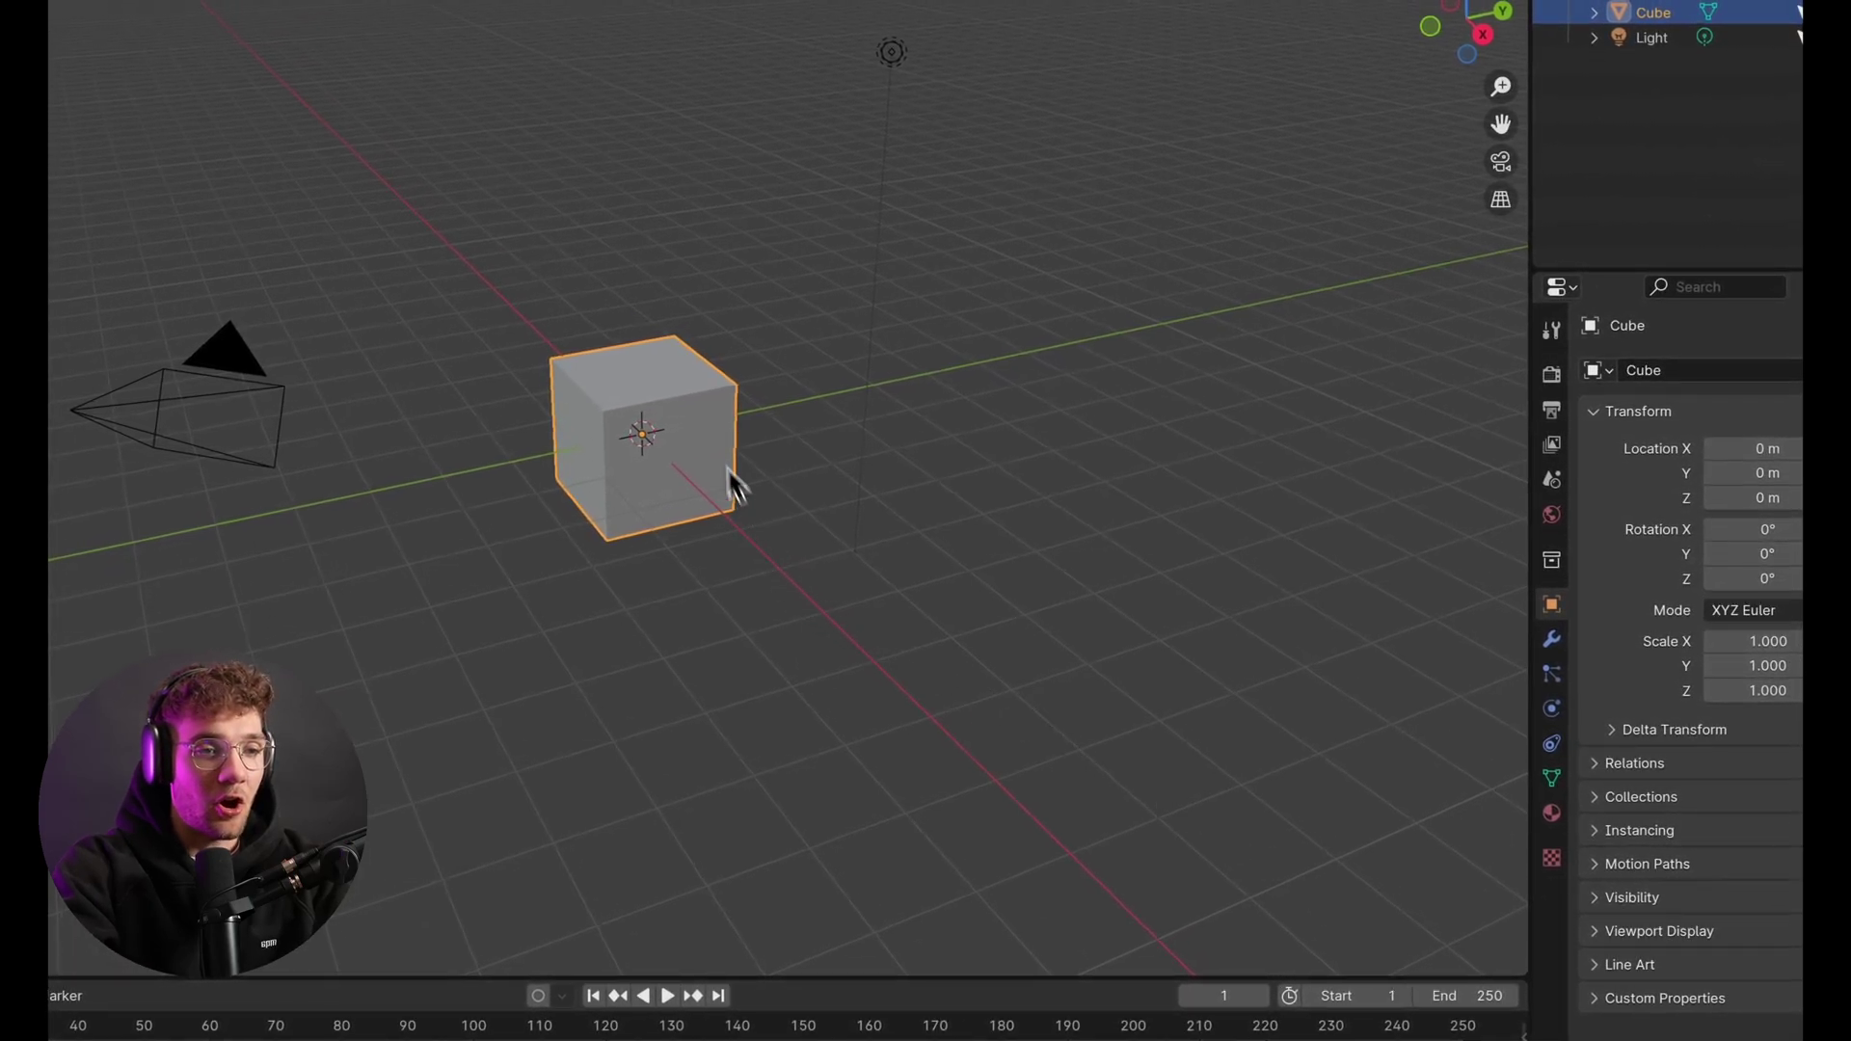
Delete all default objects and add a new cube to the empty scene
{"action": "key", "text": "a"}
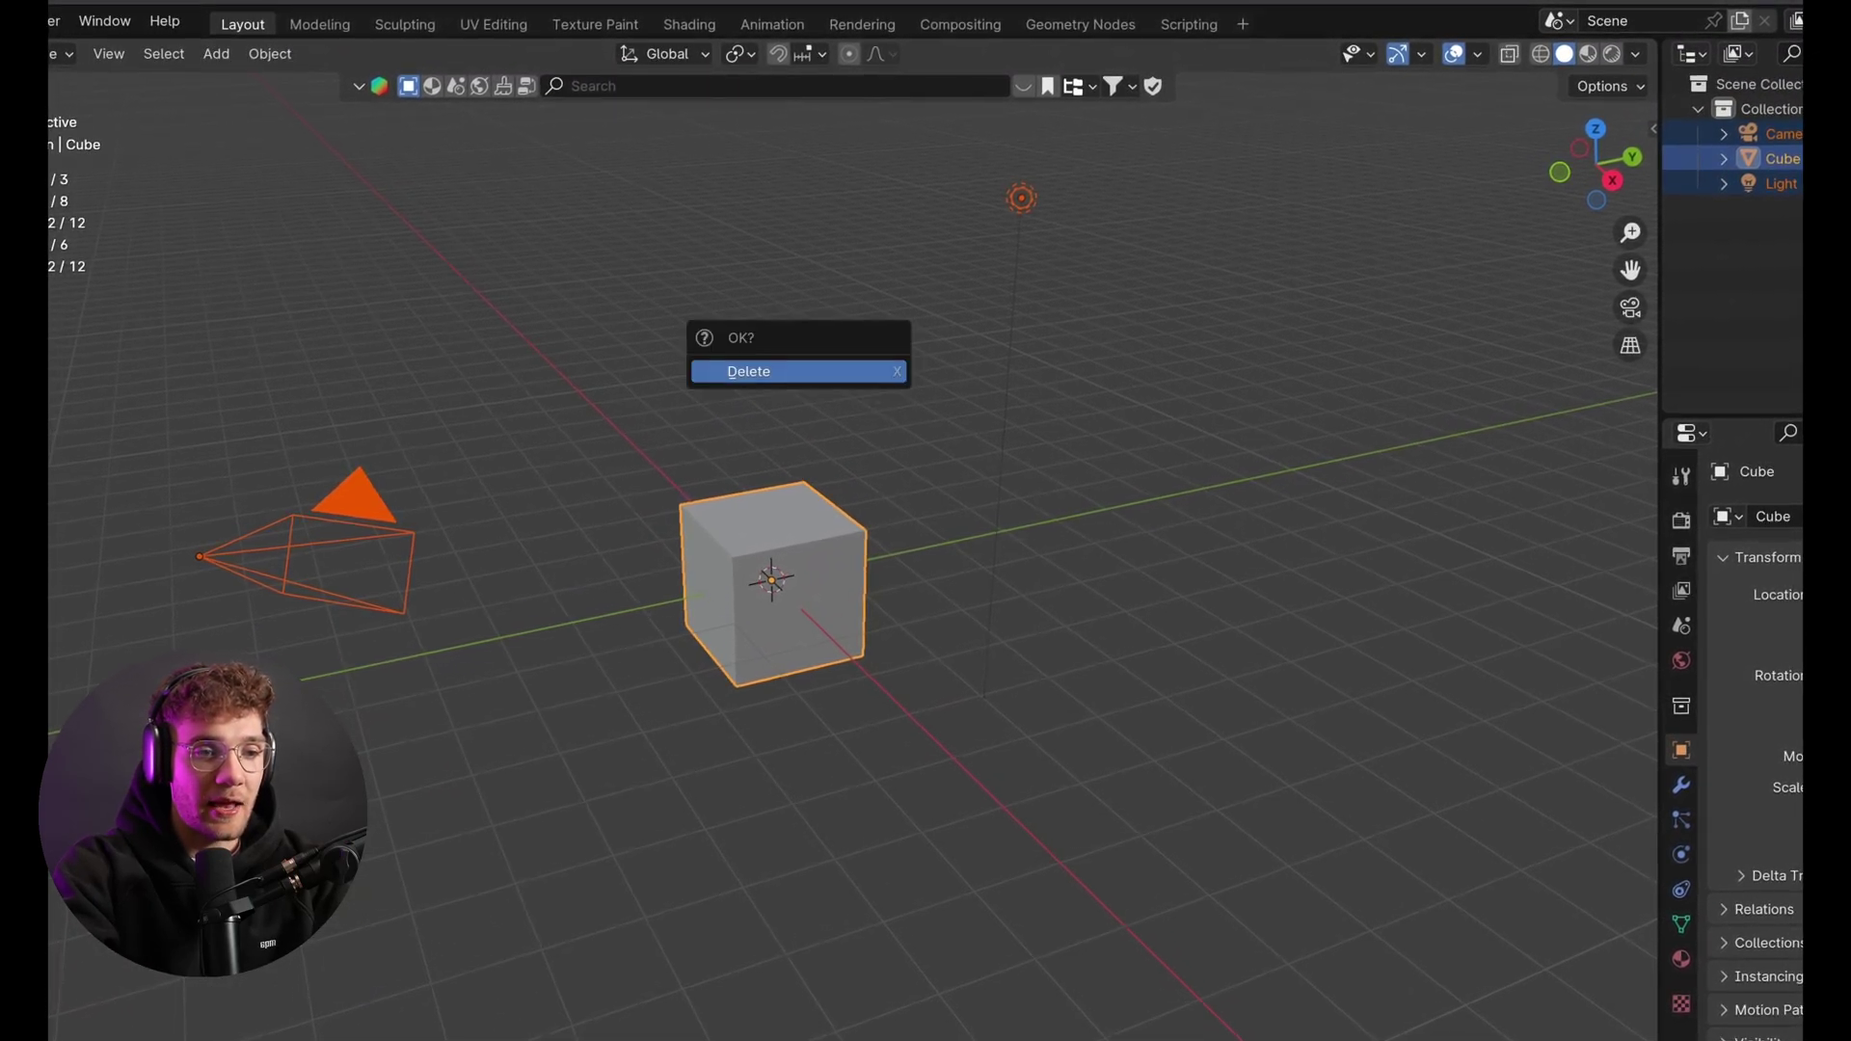
{"action": "key", "text": "Return"}
{"action": "key", "text": "shift+a"}
{"action": "mouse_move", "coordinate": [760, 538]}
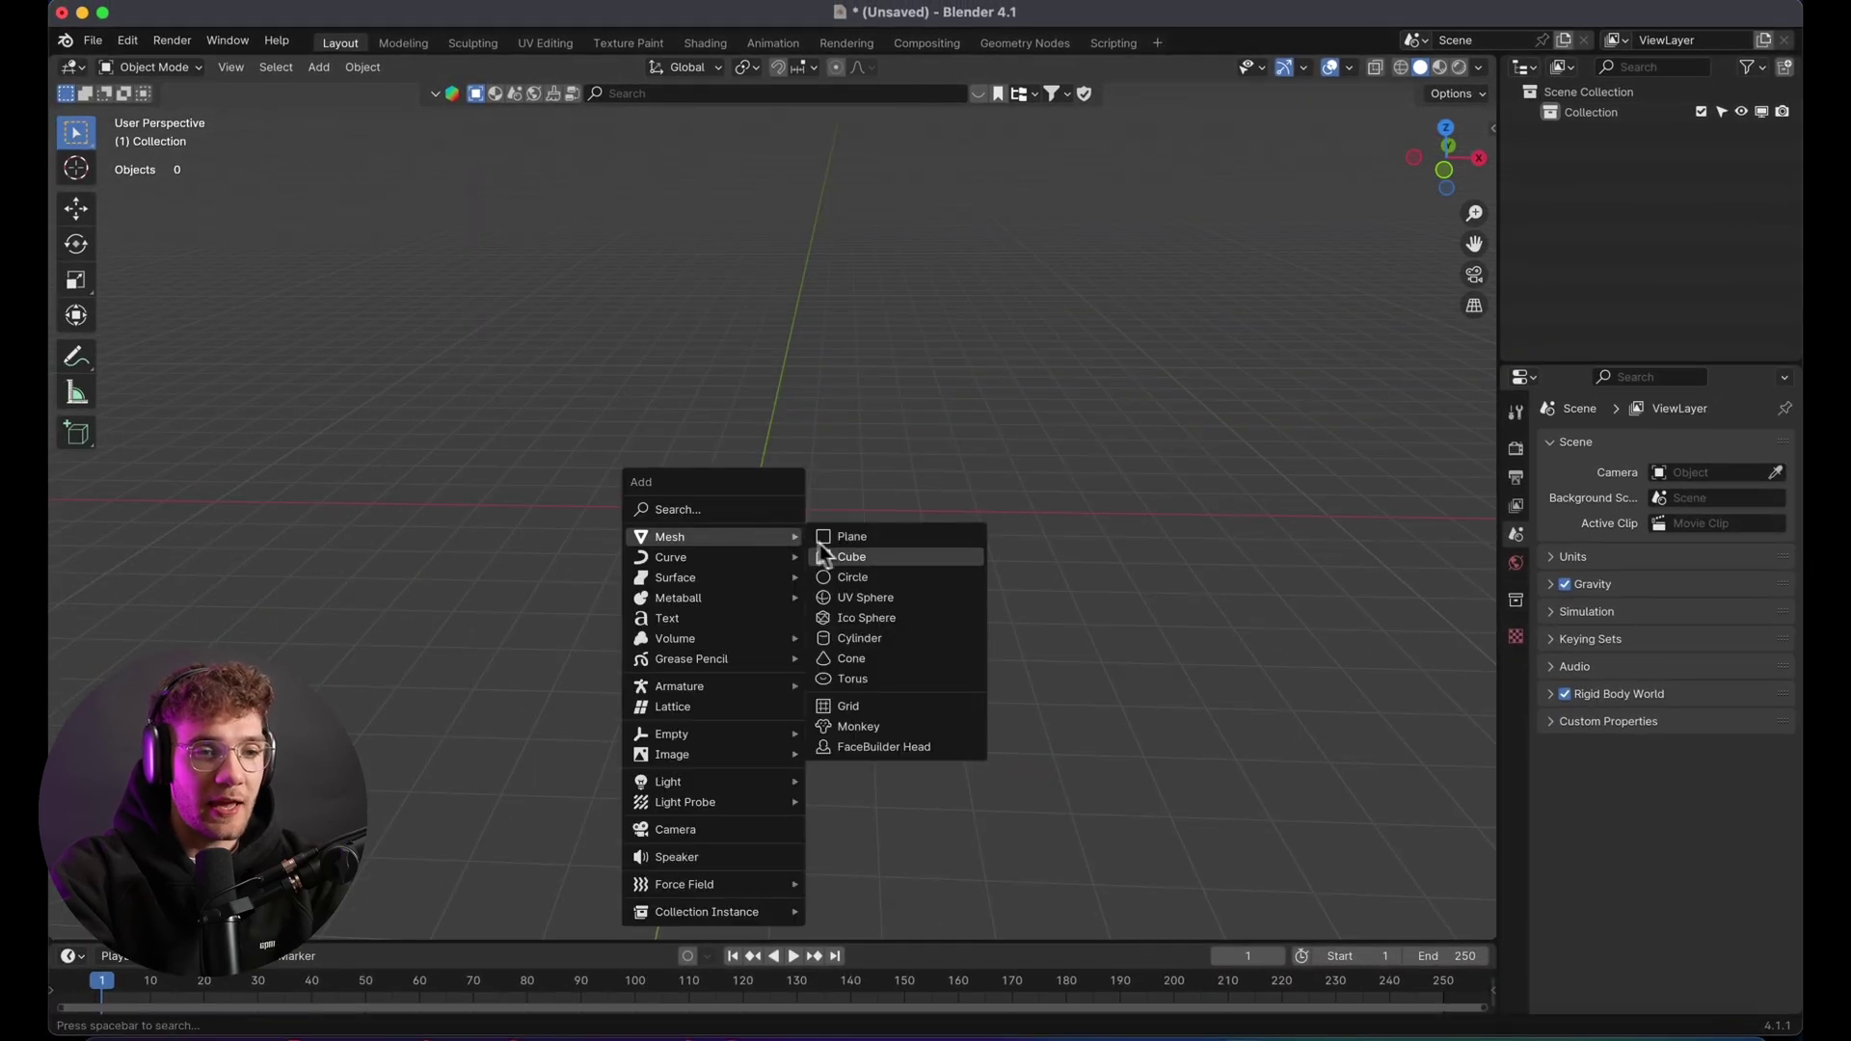
{"action": "left_click", "coordinate": [829, 557]}
Resize the cube to 1.8 × 0.6 × 0.03 m in the N panel dimensions
{"action": "key", "text": "n"}
{"action": "left_click", "coordinate": [1315, 445]}
{"action": "type", "text": "1.8"}
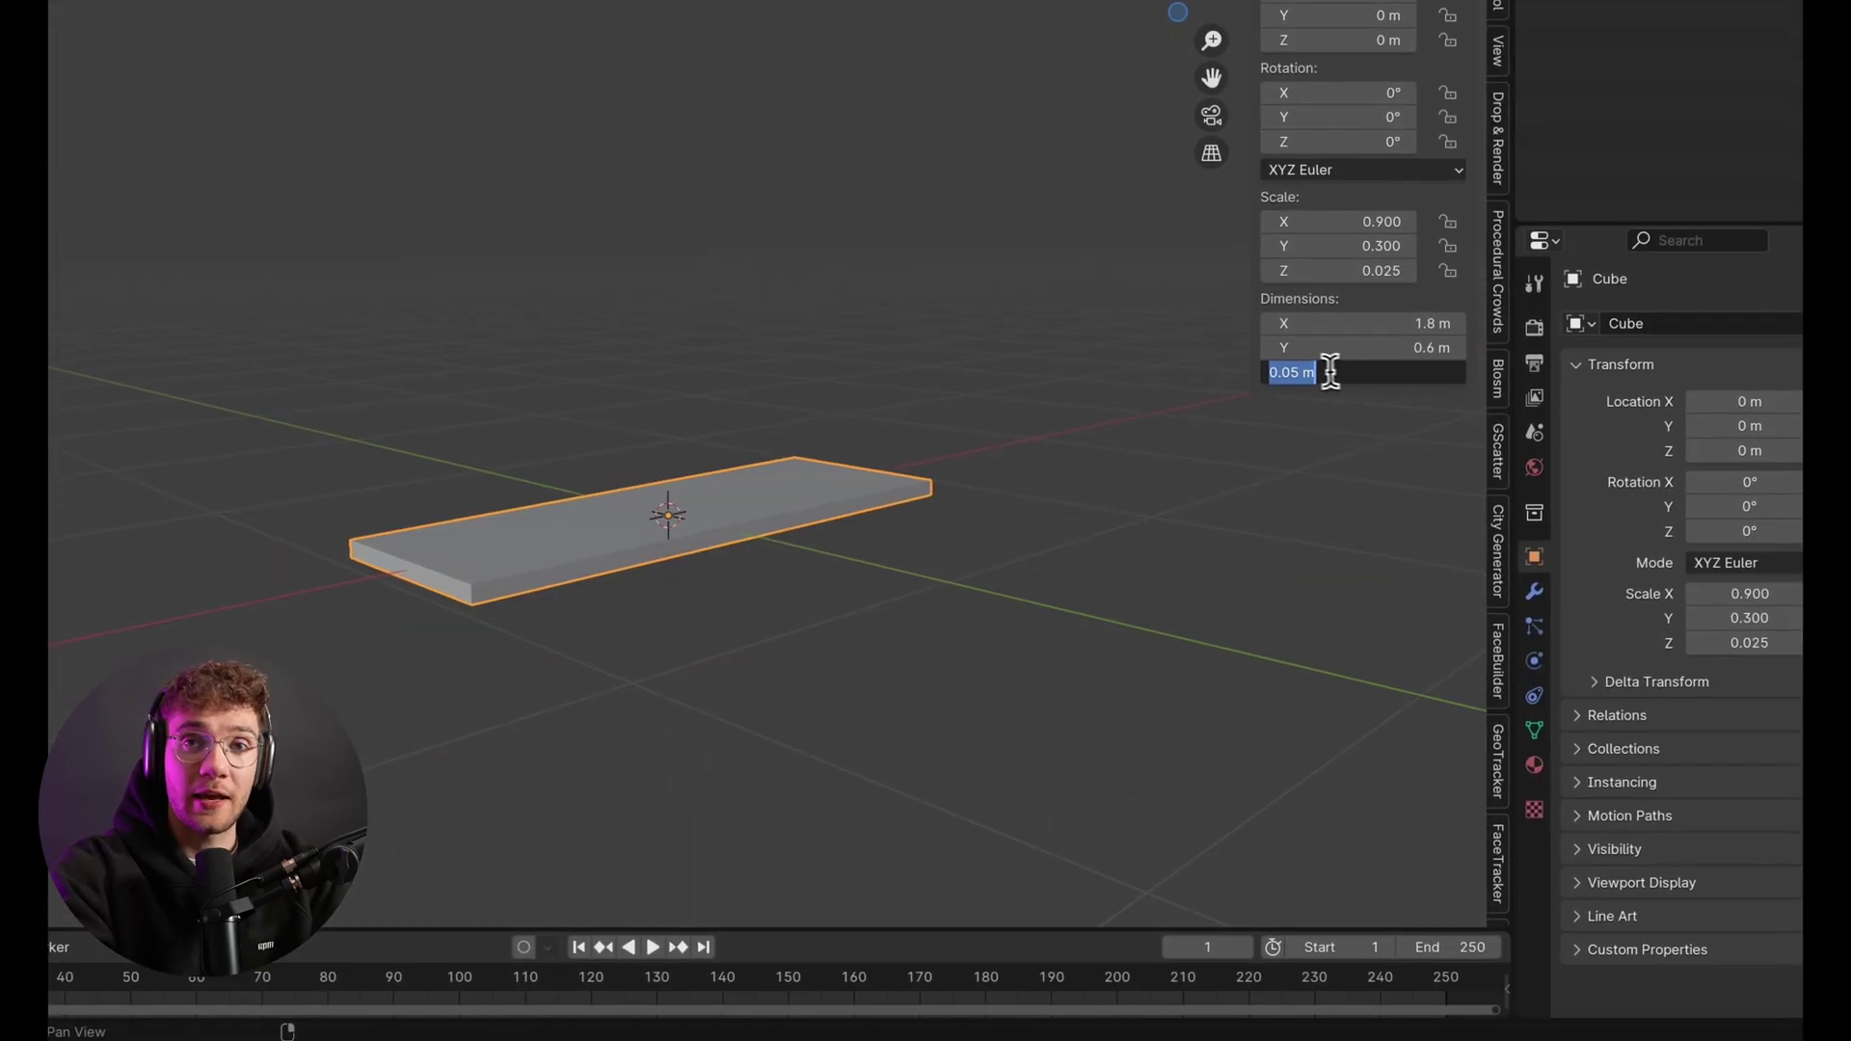
{"action": "left_click", "coordinate": [1300, 372]}
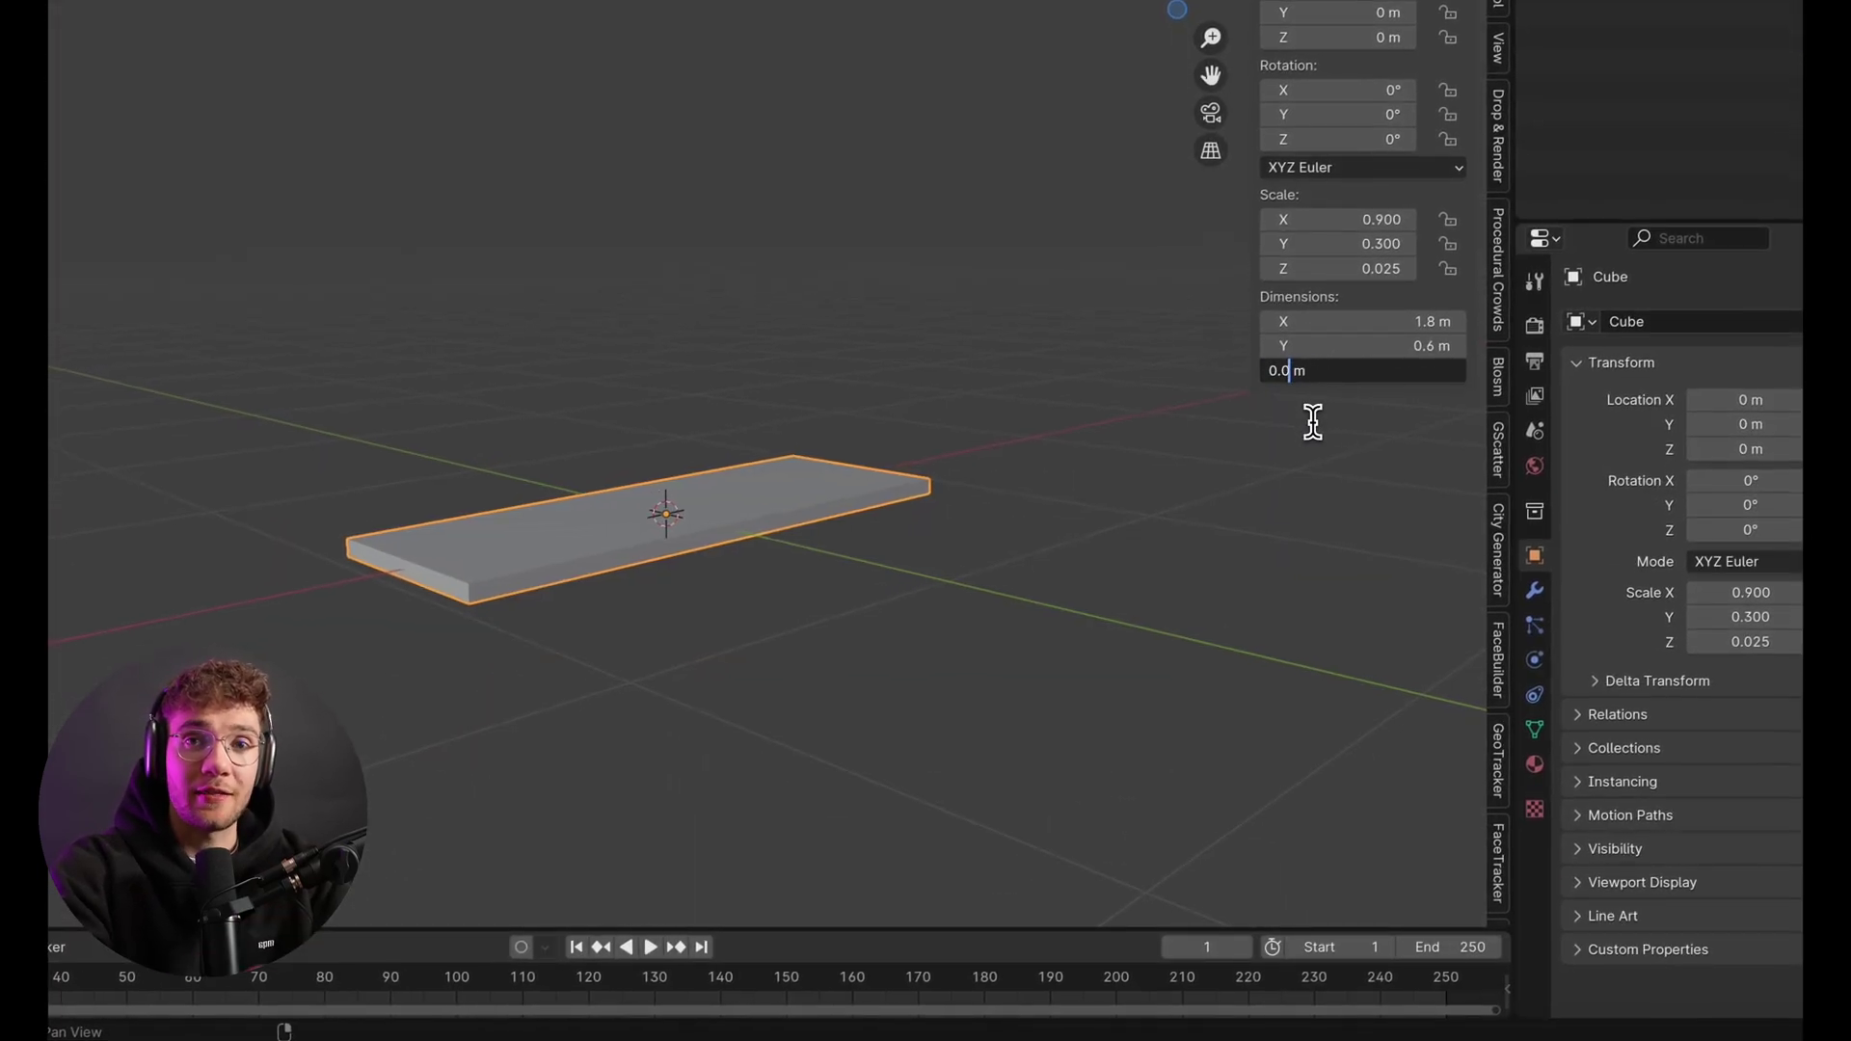
Add a circle mesh around the slab
{"action": "key", "text": "shift+a"}
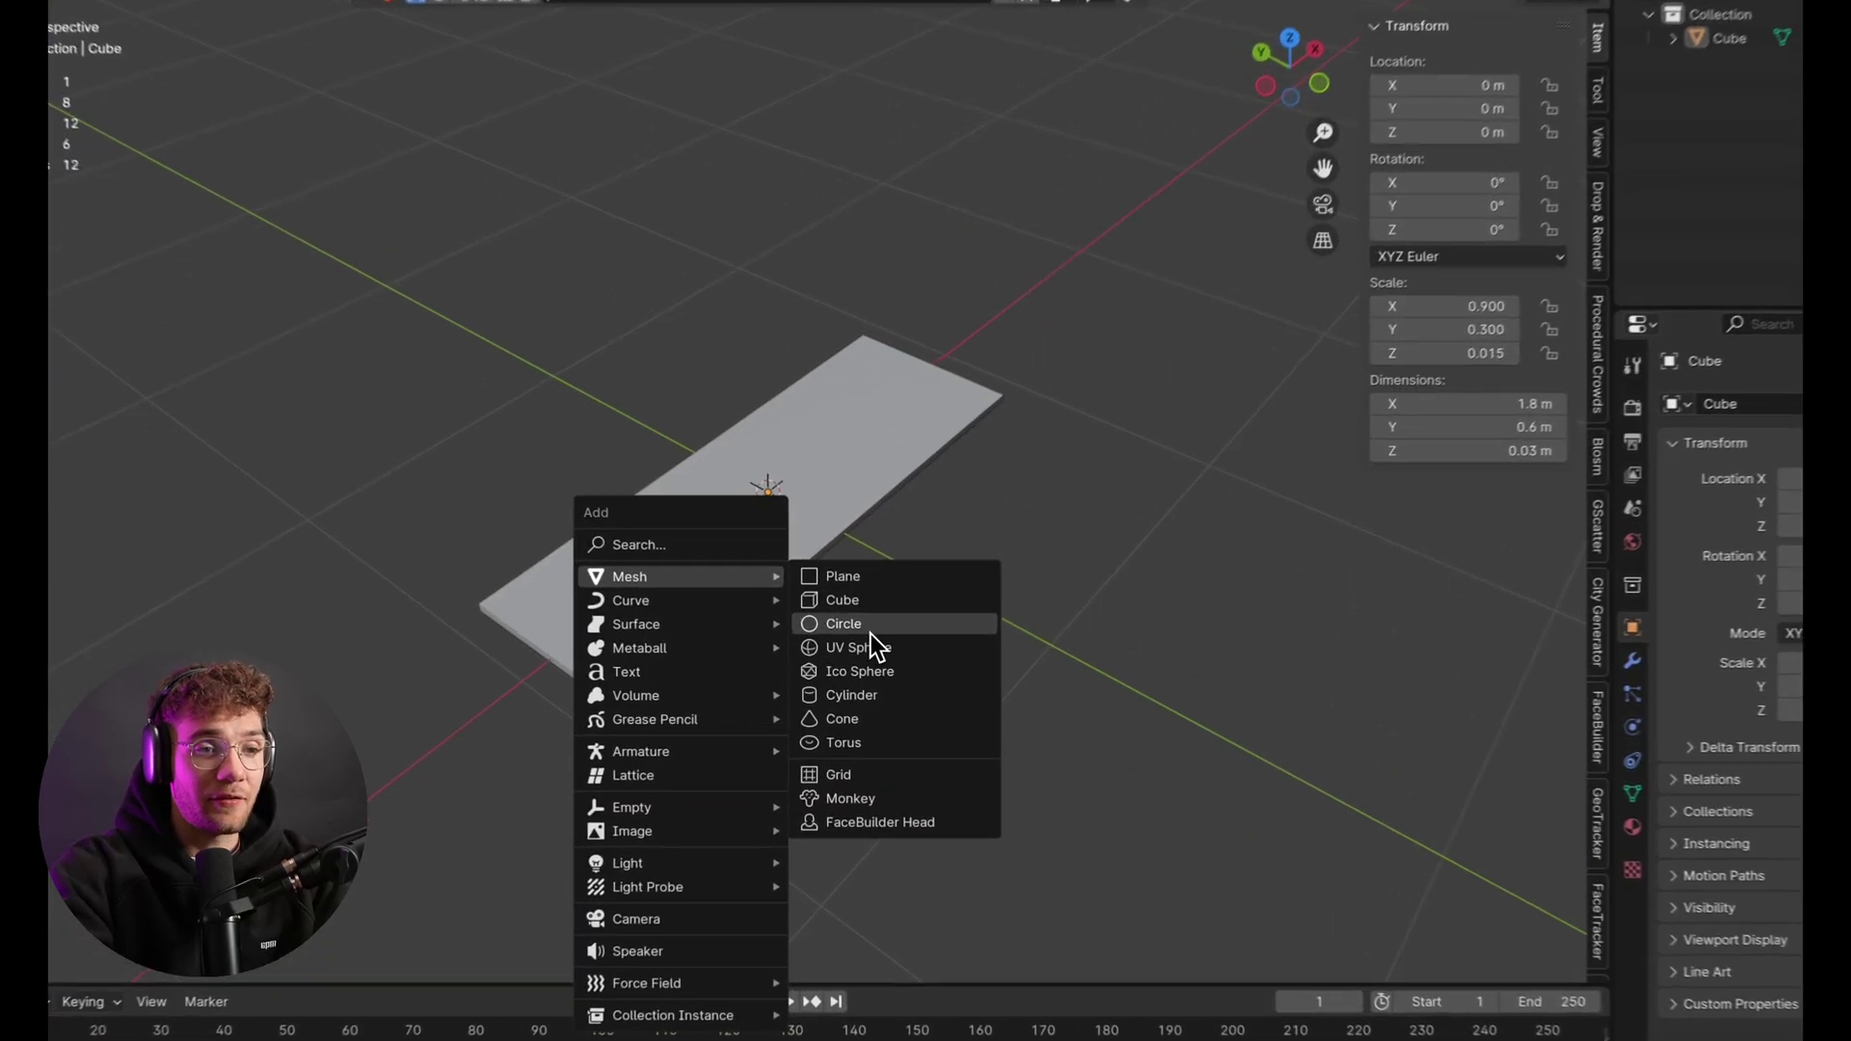
{"action": "left_click", "coordinate": [870, 627]}
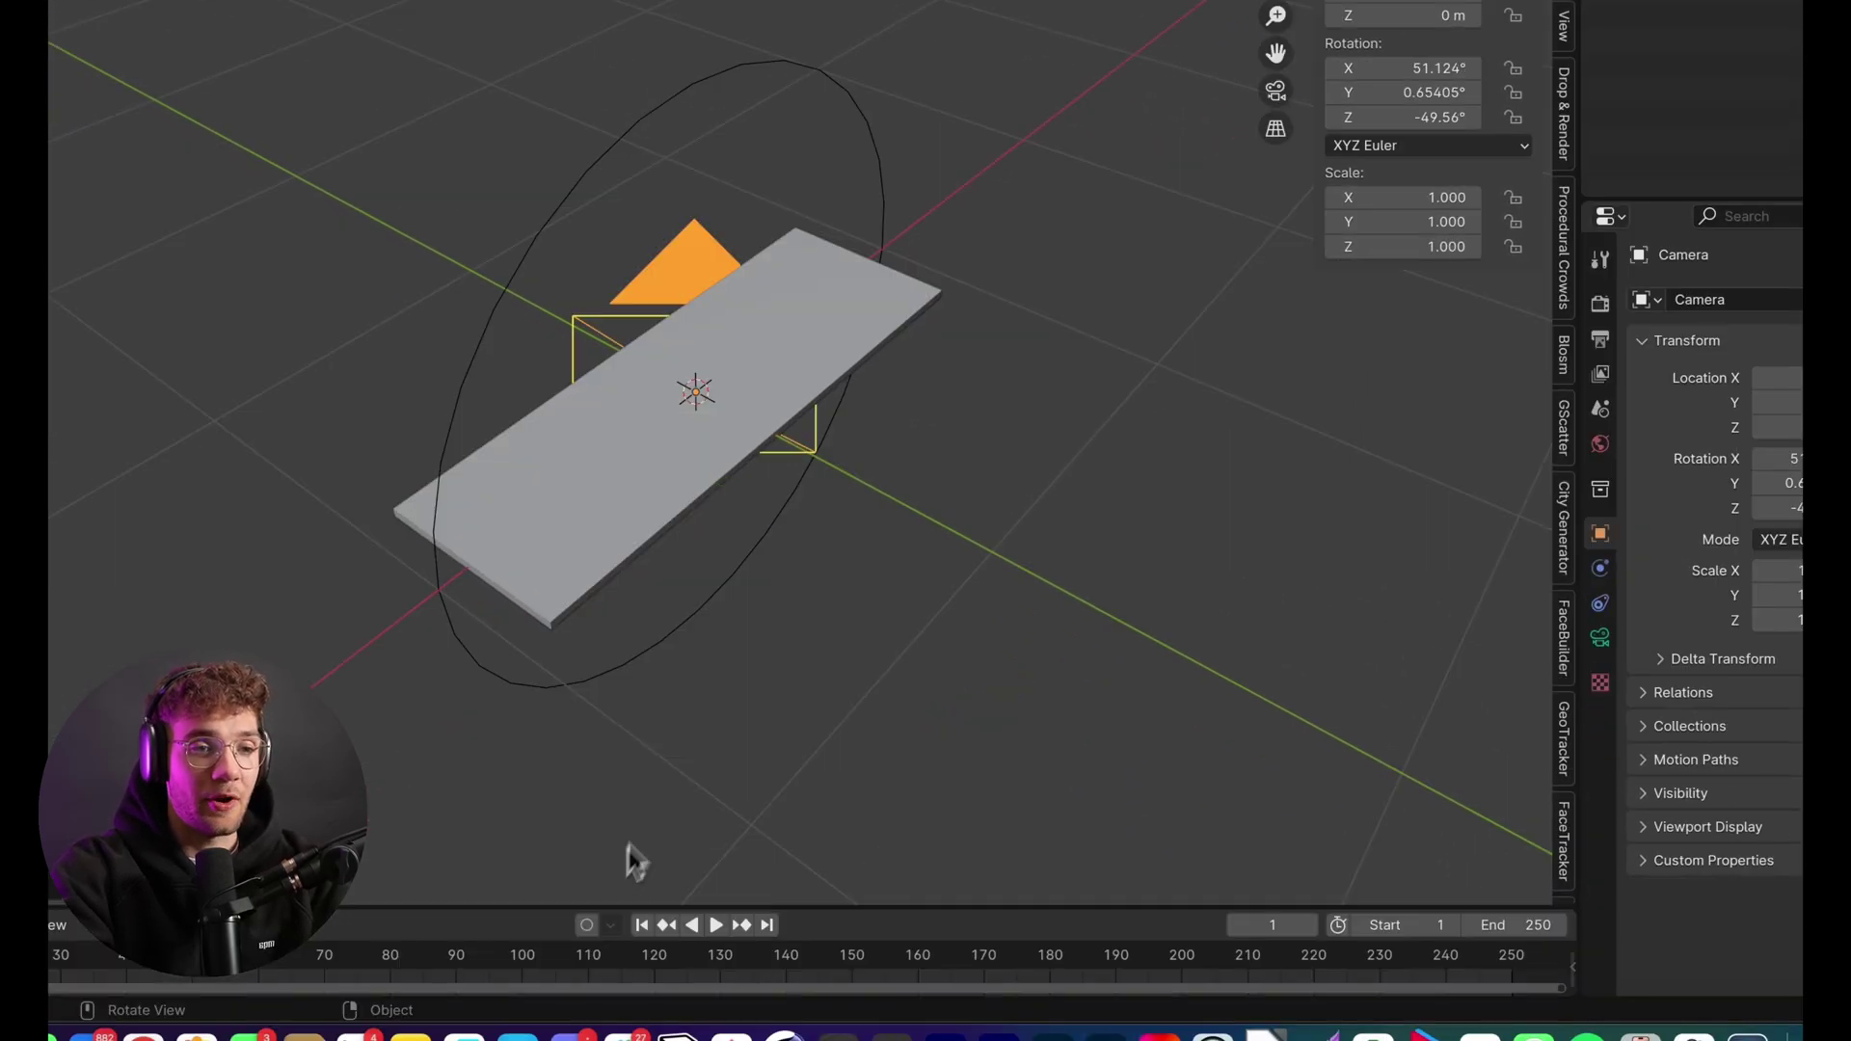
{"action": "scroll", "coordinate": [793, 599], "scroll_direction": "down", "scroll_amount": 3}
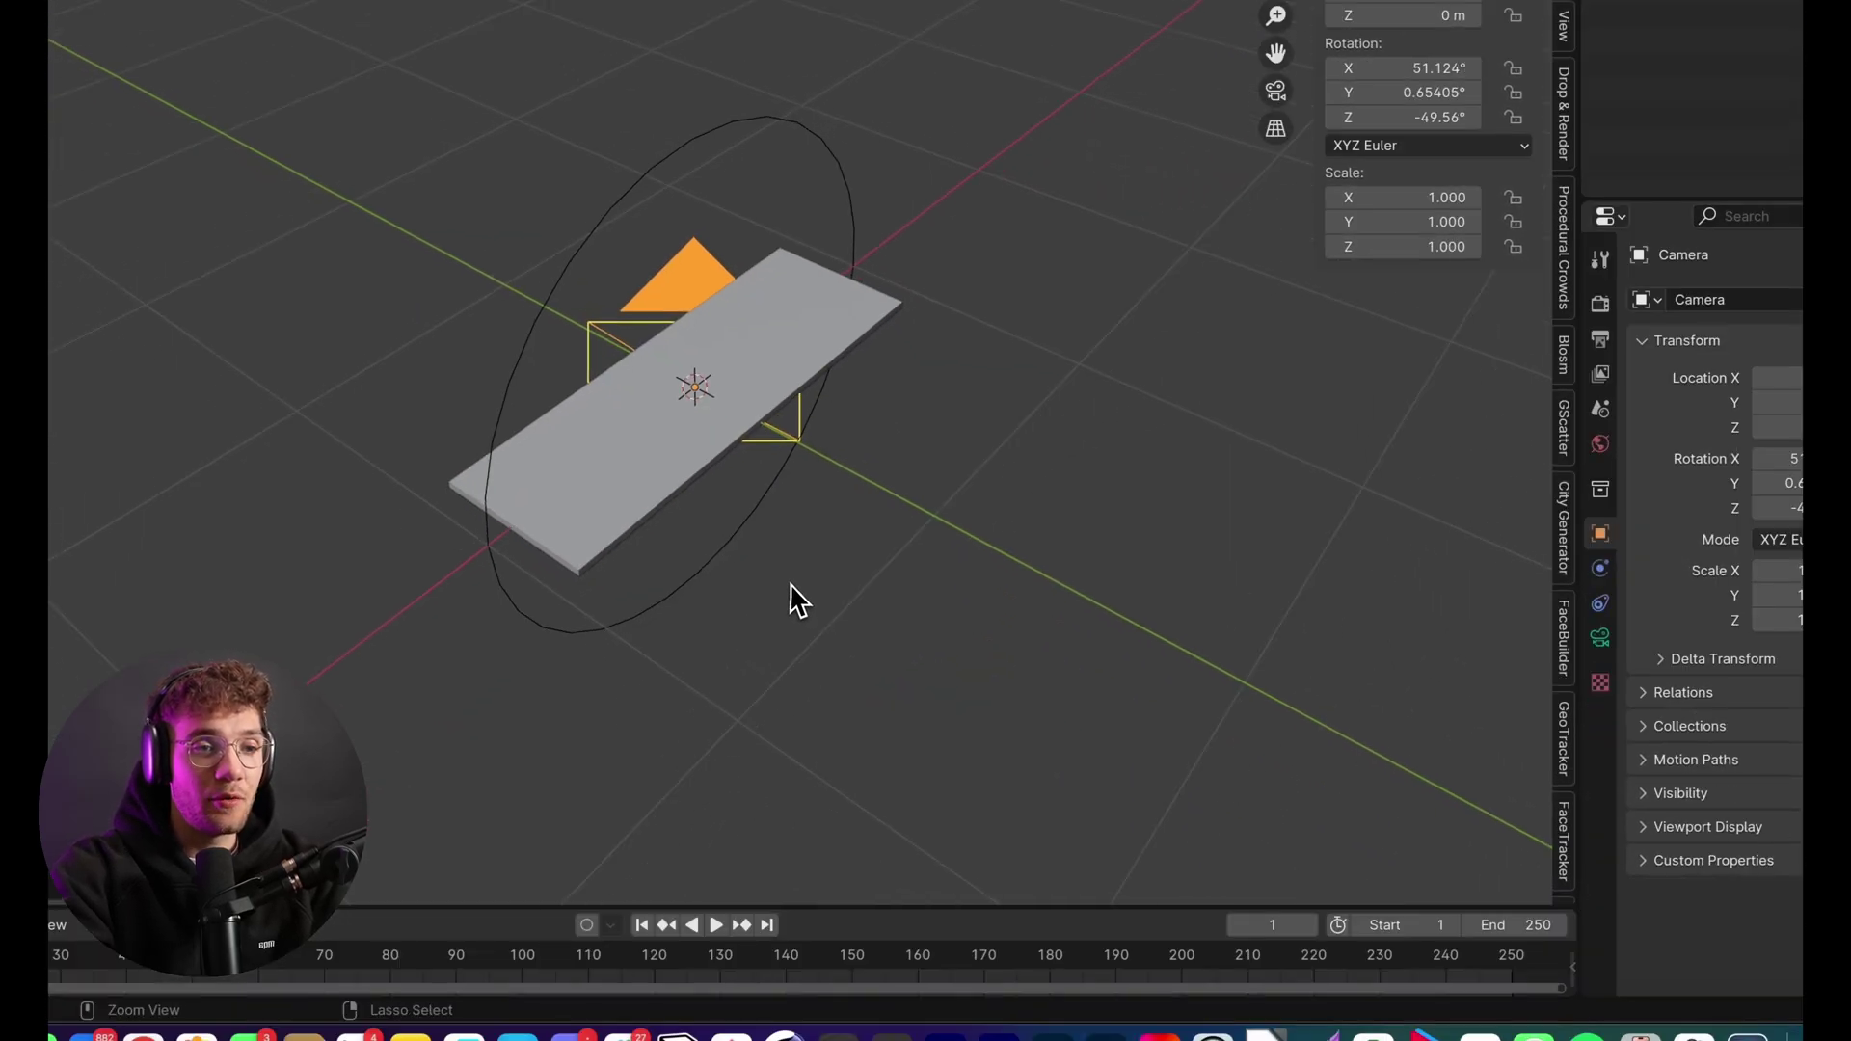
Move the camera and parent it to the circle with Ctrl+P > Object
{"action": "key", "text": "g"}
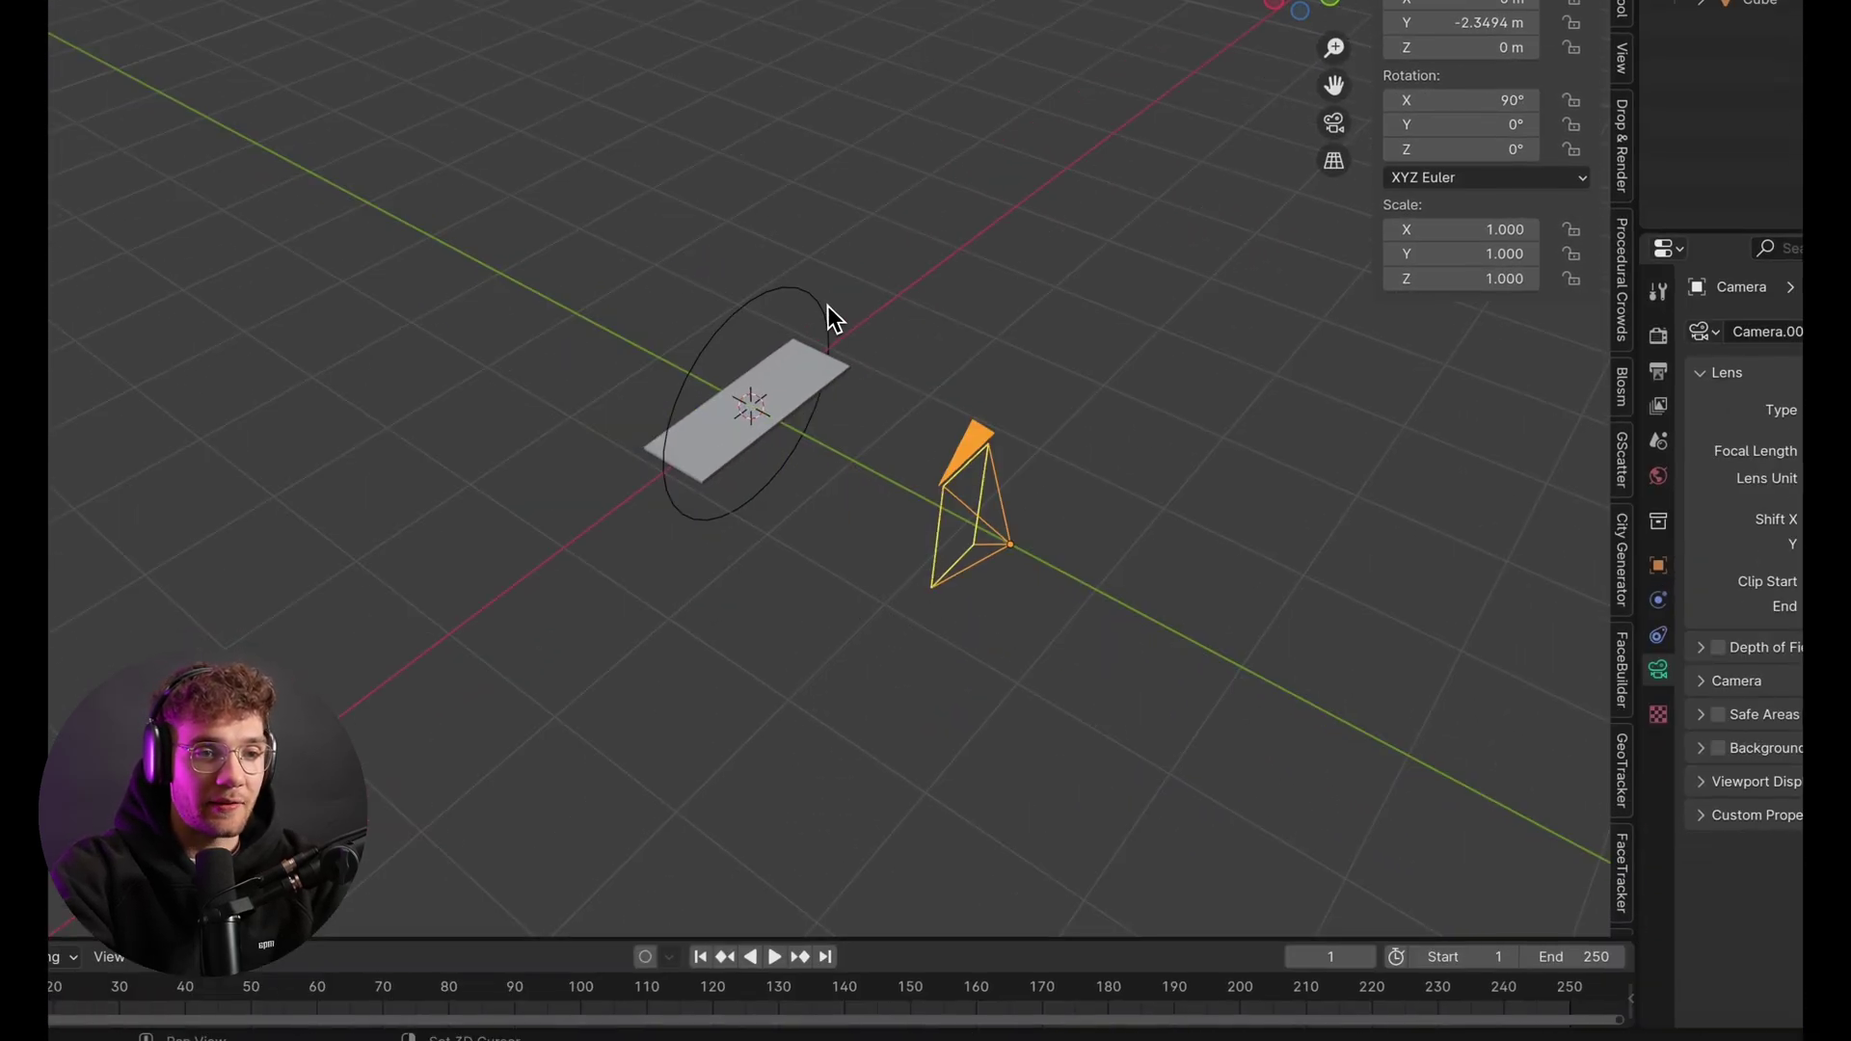
{"action": "left_click", "coordinate": [768, 275], "text": "shift"}
{"action": "key", "text": "ctrl+p"}
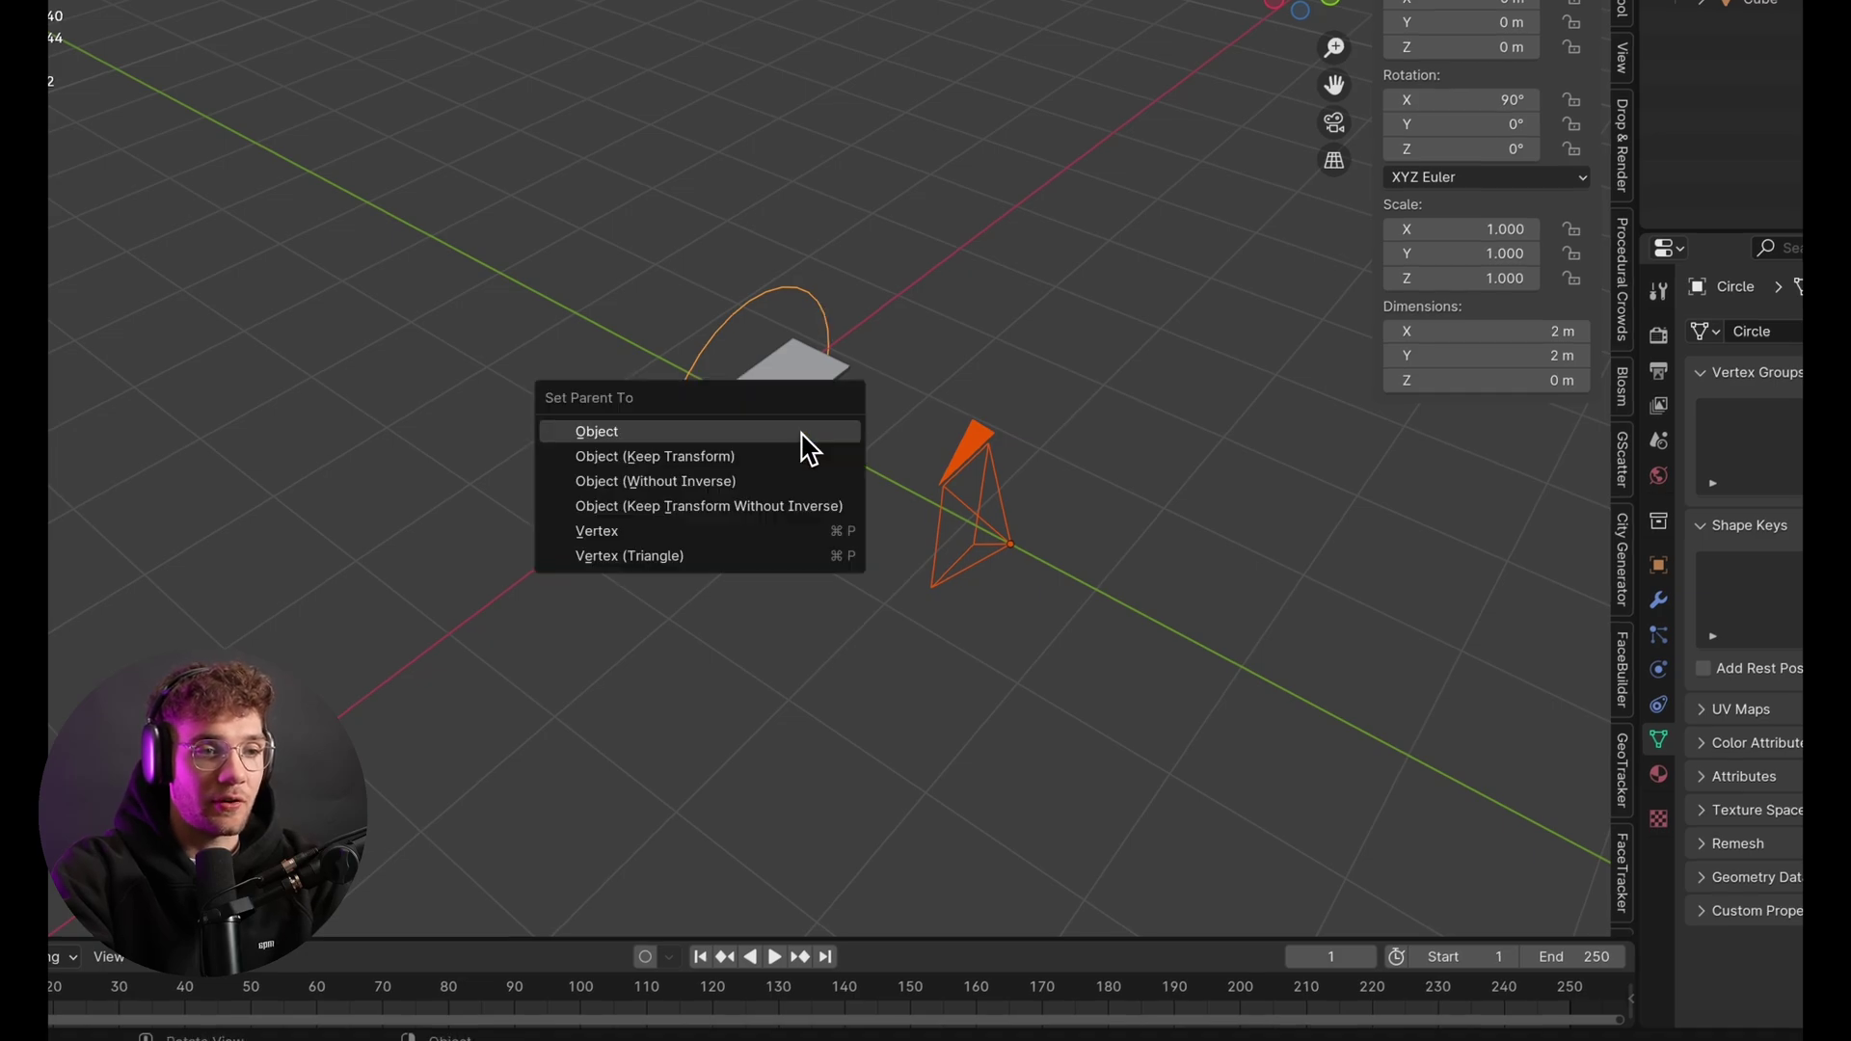
{"action": "left_click", "coordinate": [733, 456]}
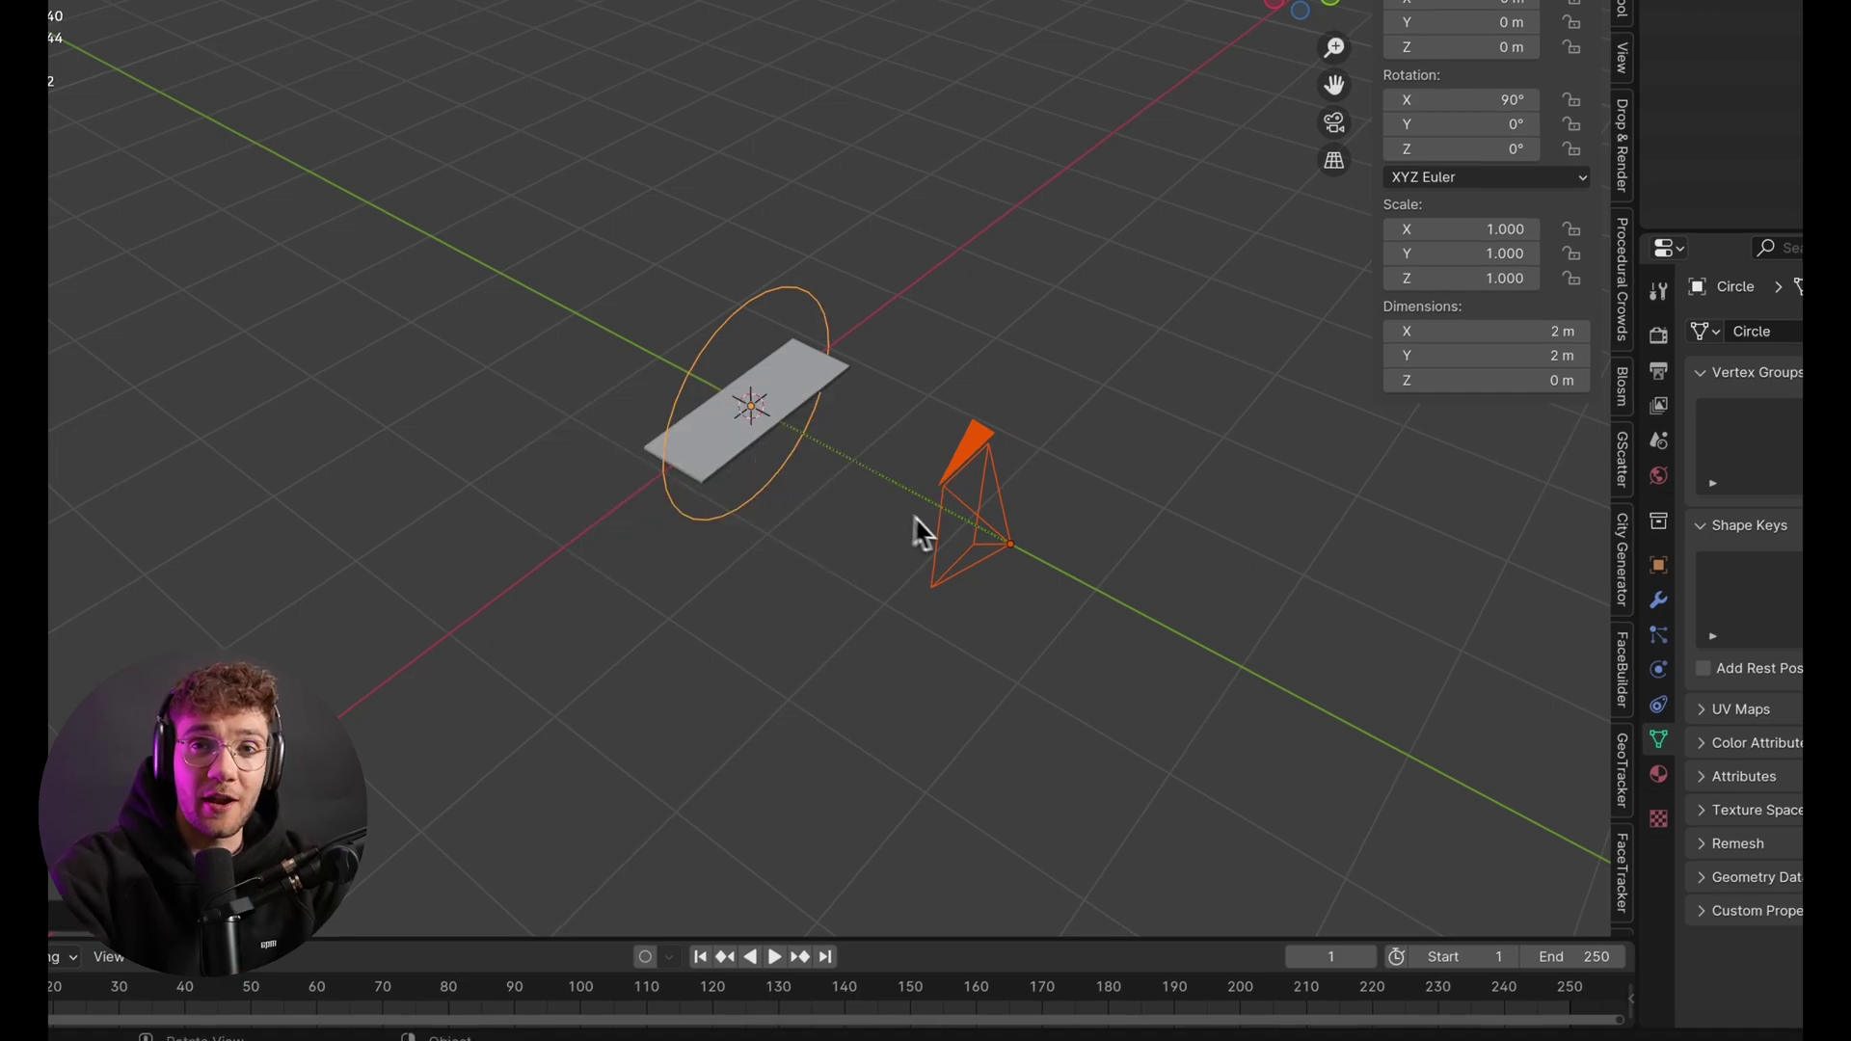
{"action": "left_click", "coordinate": [664, 453]}
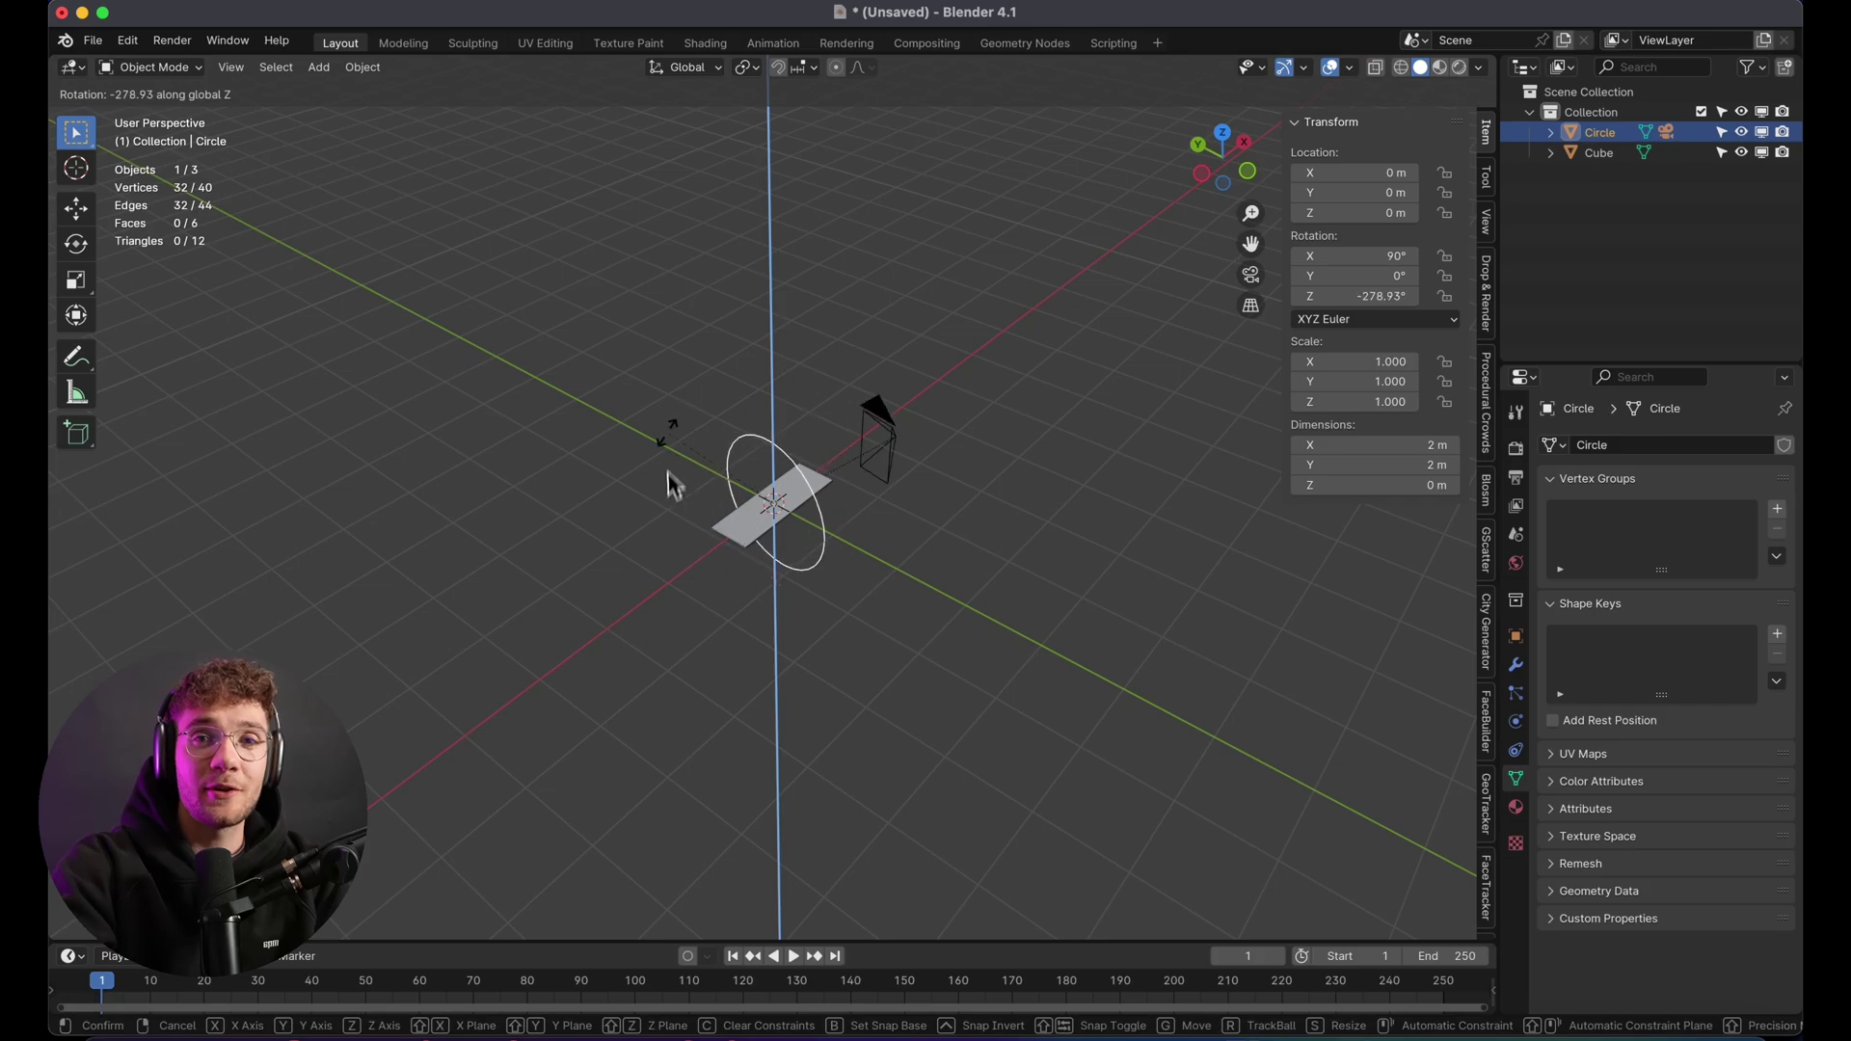
Finish rotating the circle, then look through the camera with Numpad 0
{"action": "right_click", "coordinate": [767, 579]}
{"action": "left_click", "coordinate": [867, 552]}
{"action": "key", "text": "KP_0"}
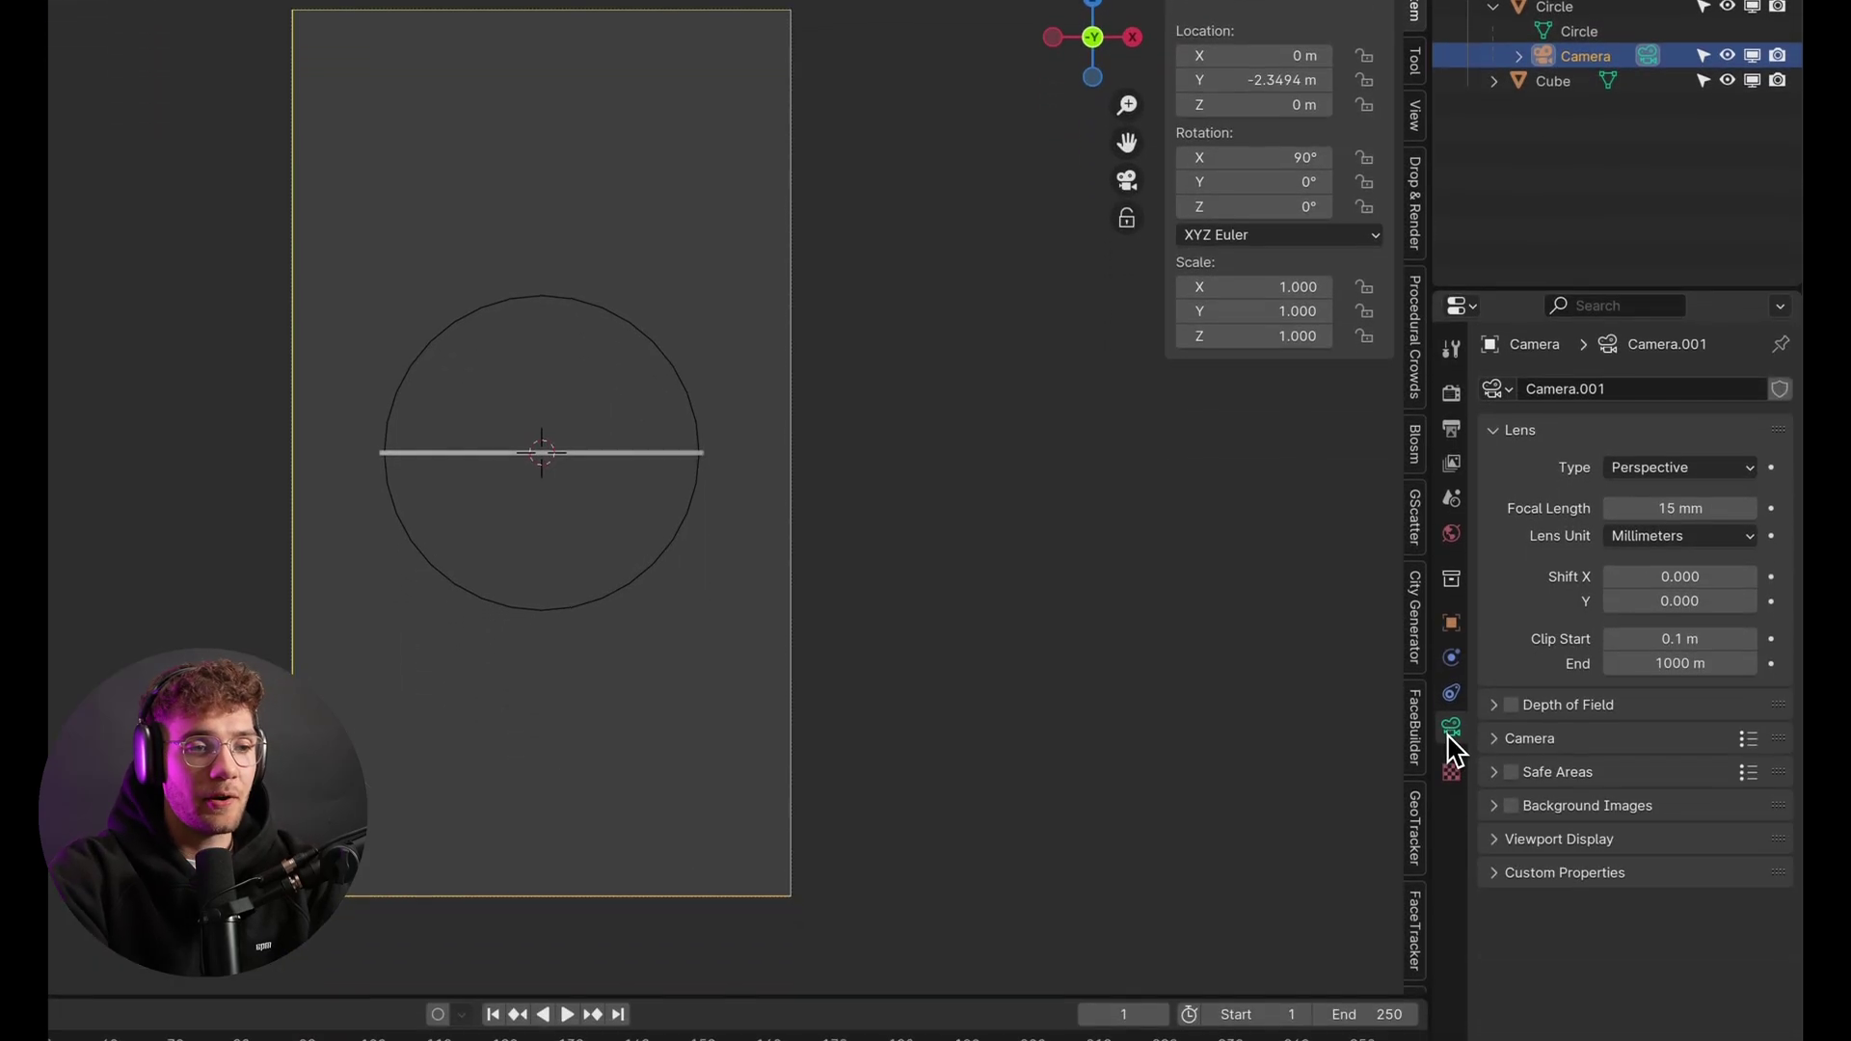
Add a Movie Clip background image to the camera for Throw.mov
{"action": "left_click", "coordinate": [1575, 808]}
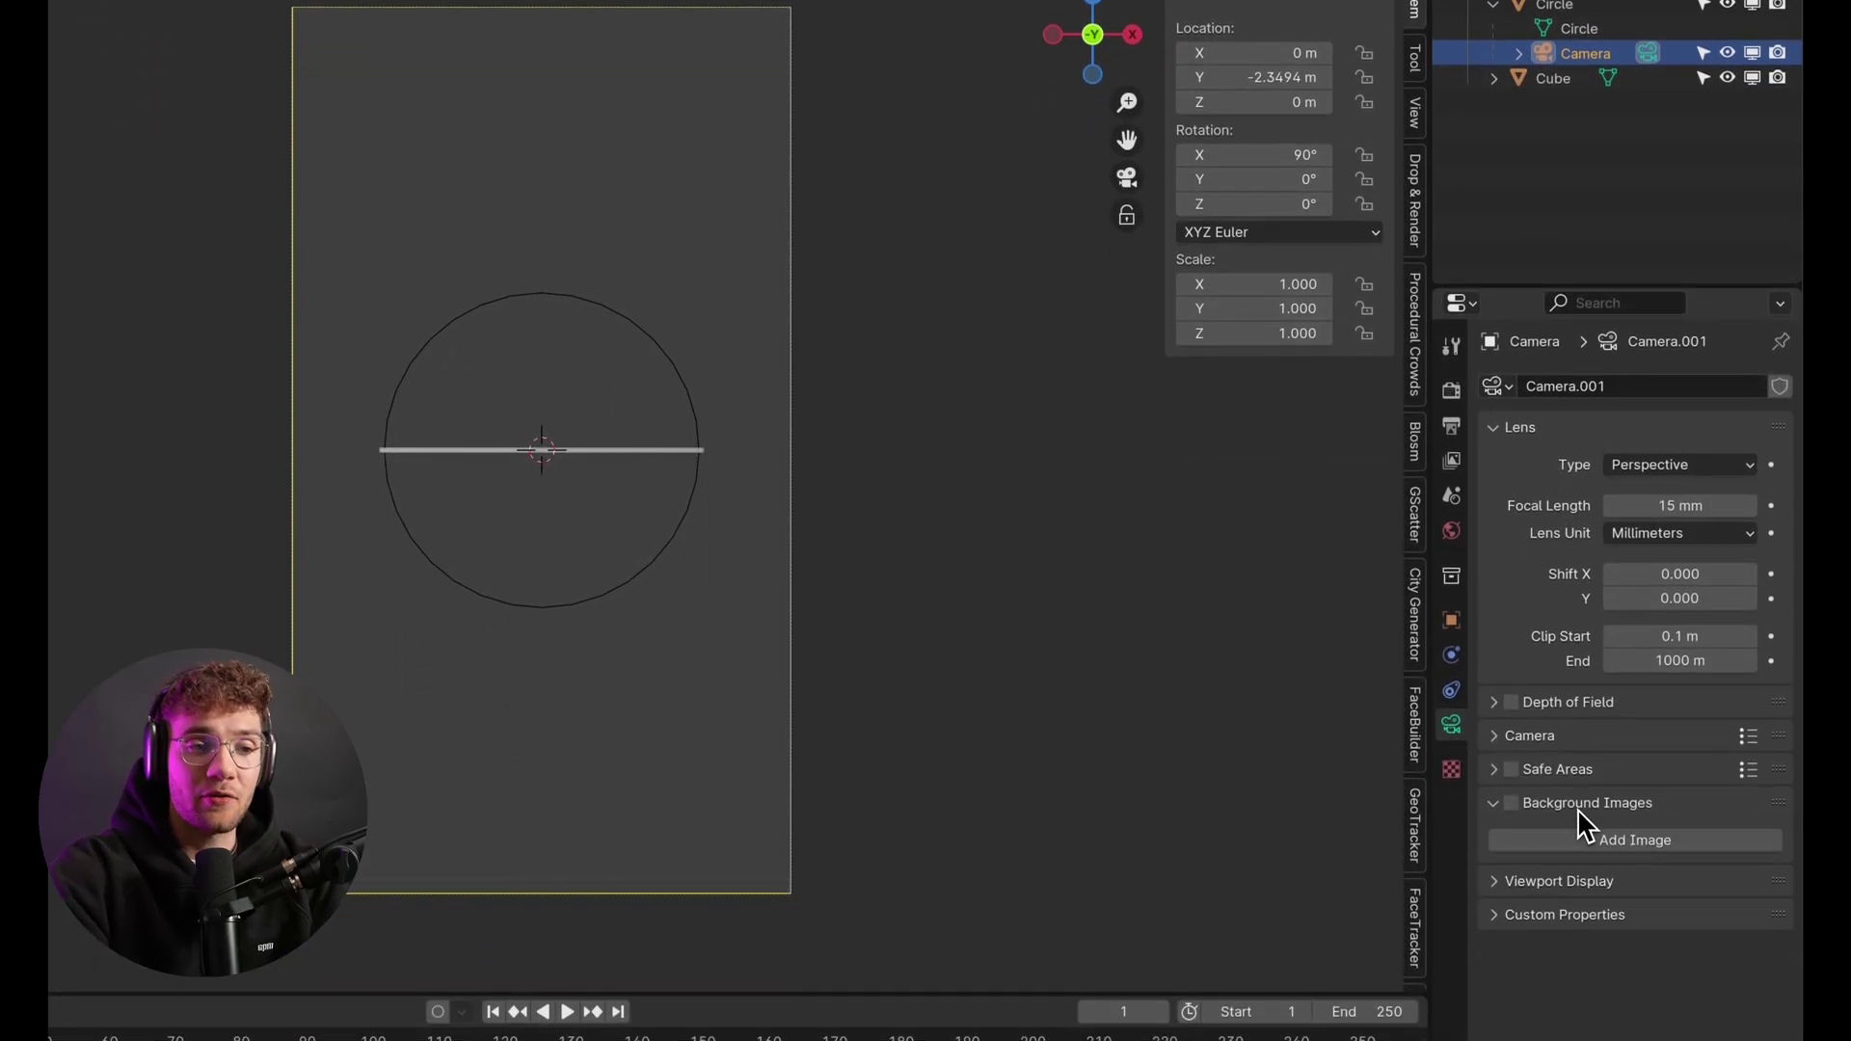
{"action": "left_click", "coordinate": [1533, 837]}
{"action": "scroll", "coordinate": [1638, 675], "scroll_direction": "down", "scroll_amount": 5}
{"action": "left_click", "coordinate": [1739, 559]}
{"action": "scroll", "coordinate": [1745, 559], "scroll_direction": "up", "scroll_amount": 4}
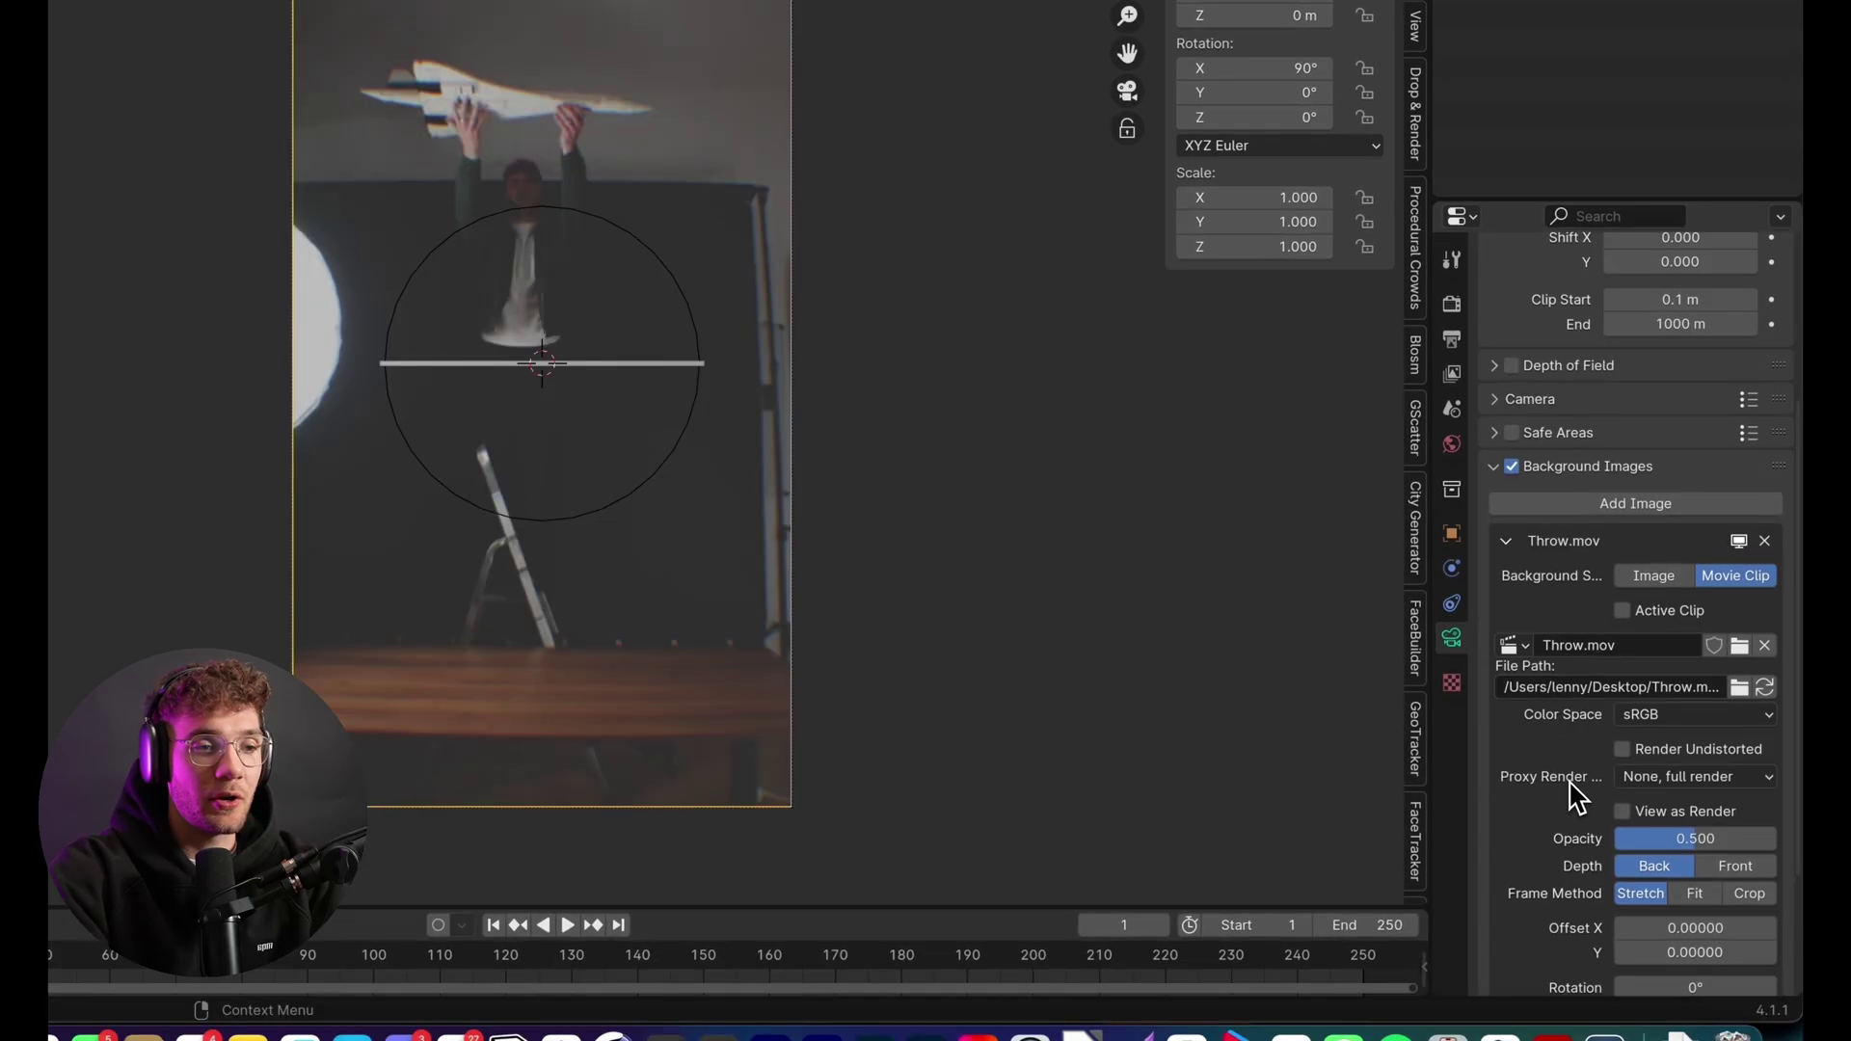
{"action": "scroll", "coordinate": [1576, 848], "scroll_direction": "down", "scroll_amount": 3}
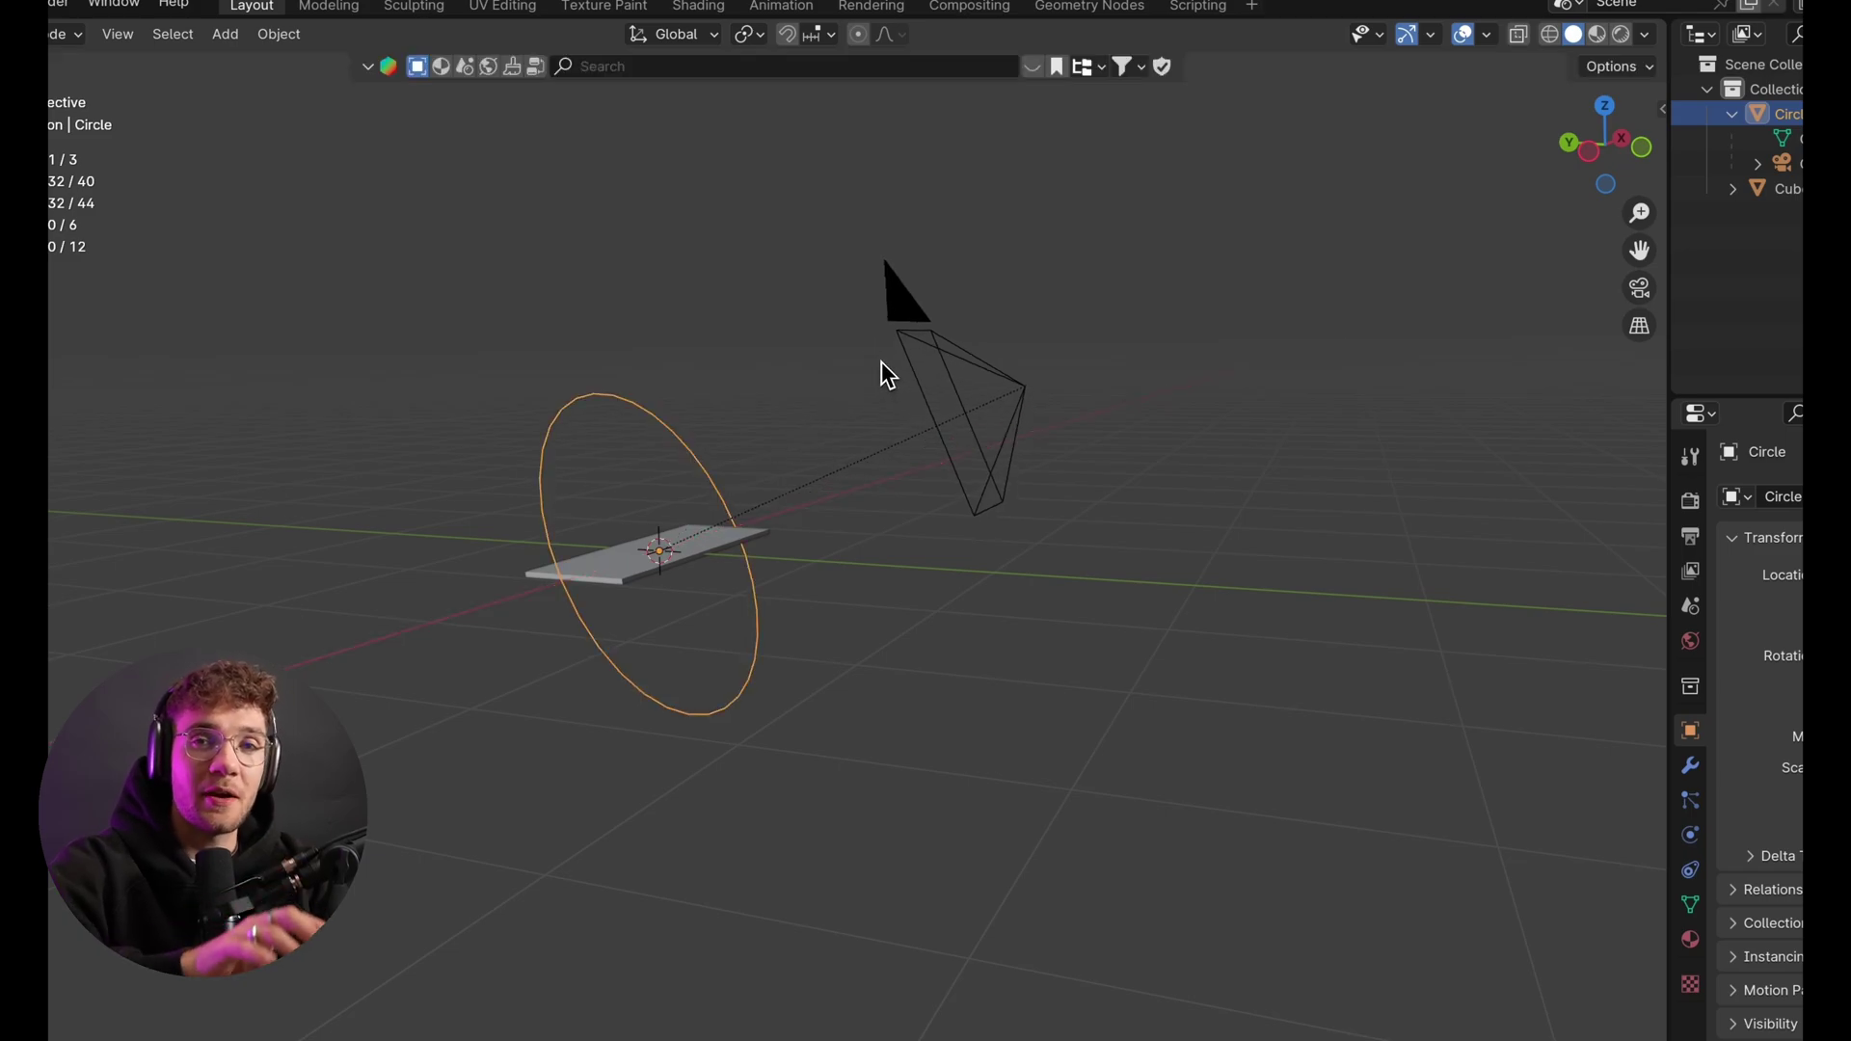
Move the camera along its viewing axis
{"action": "left_click", "coordinate": [950, 386]}
{"action": "key", "text": "g"}
{"action": "key", "text": "z"}
{"action": "key", "text": "z"}
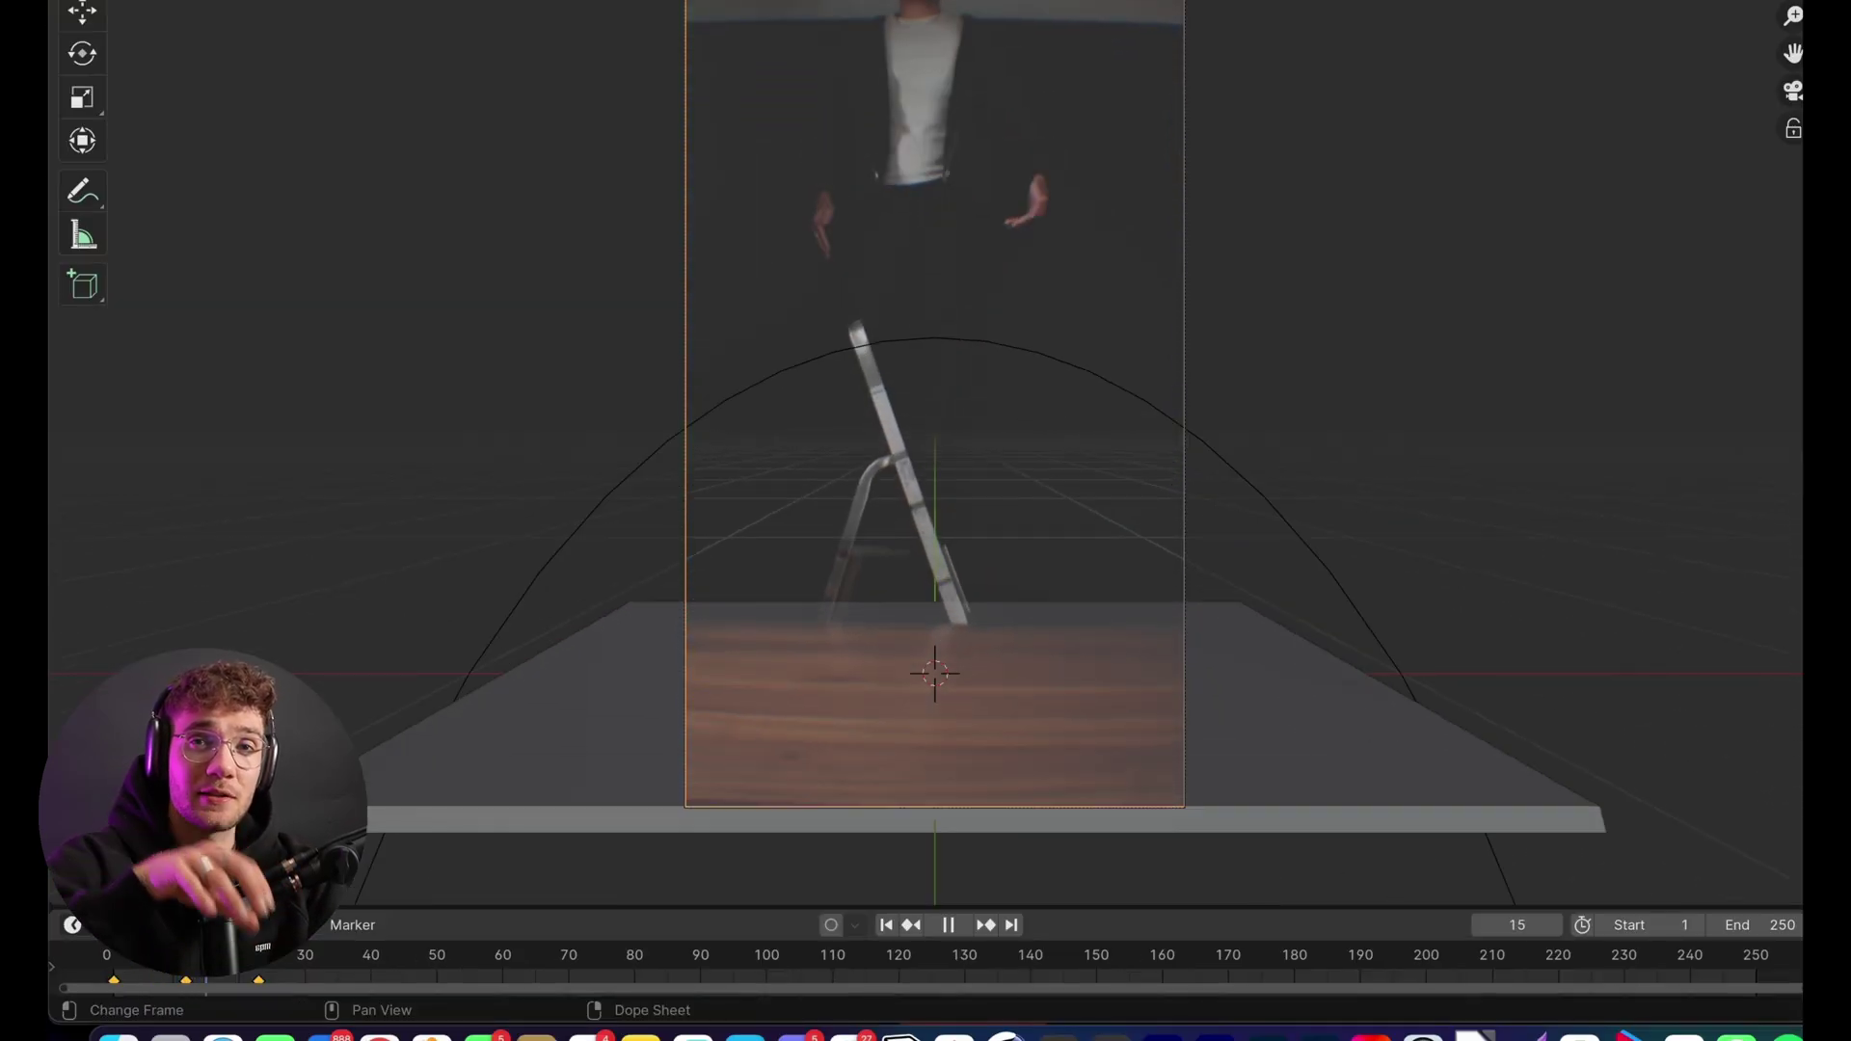
Keyframe the yellow cube lifting, tilting on X, and dropping back down by frame 60
{"action": "key", "text": "g"}
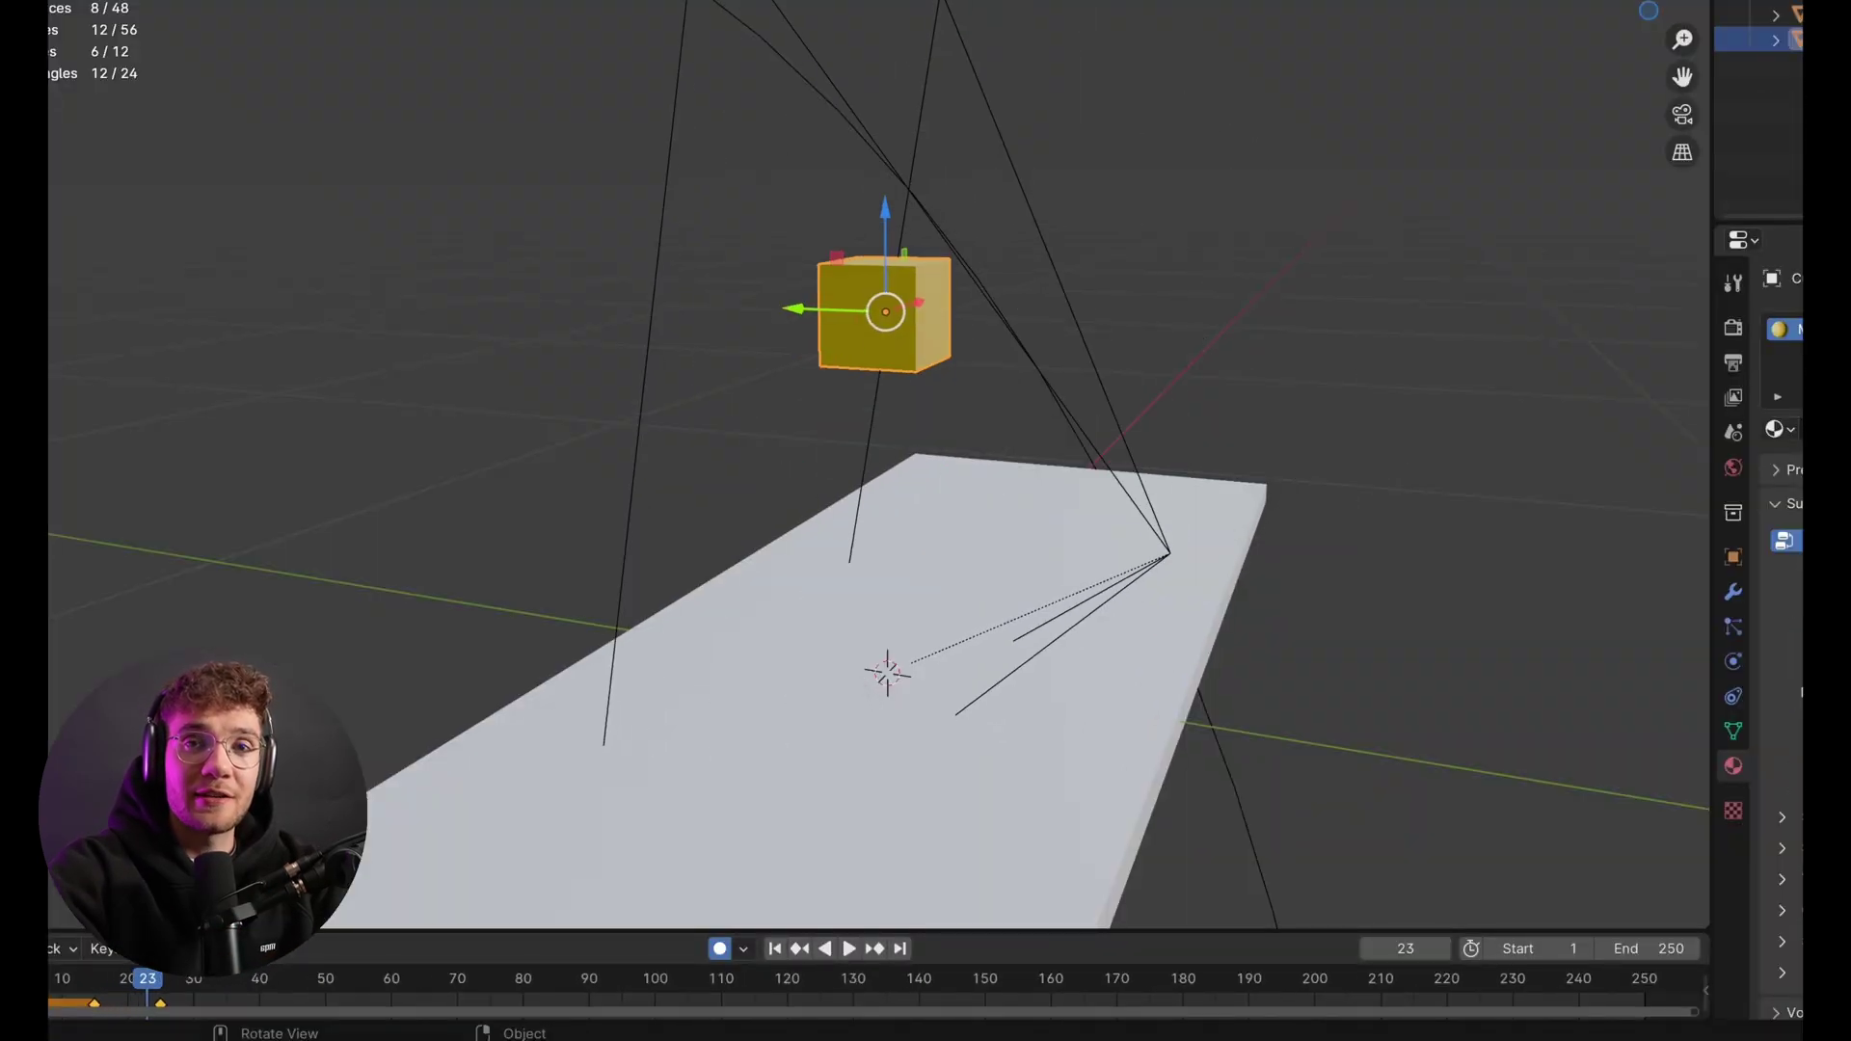
{"action": "key", "text": "x"}
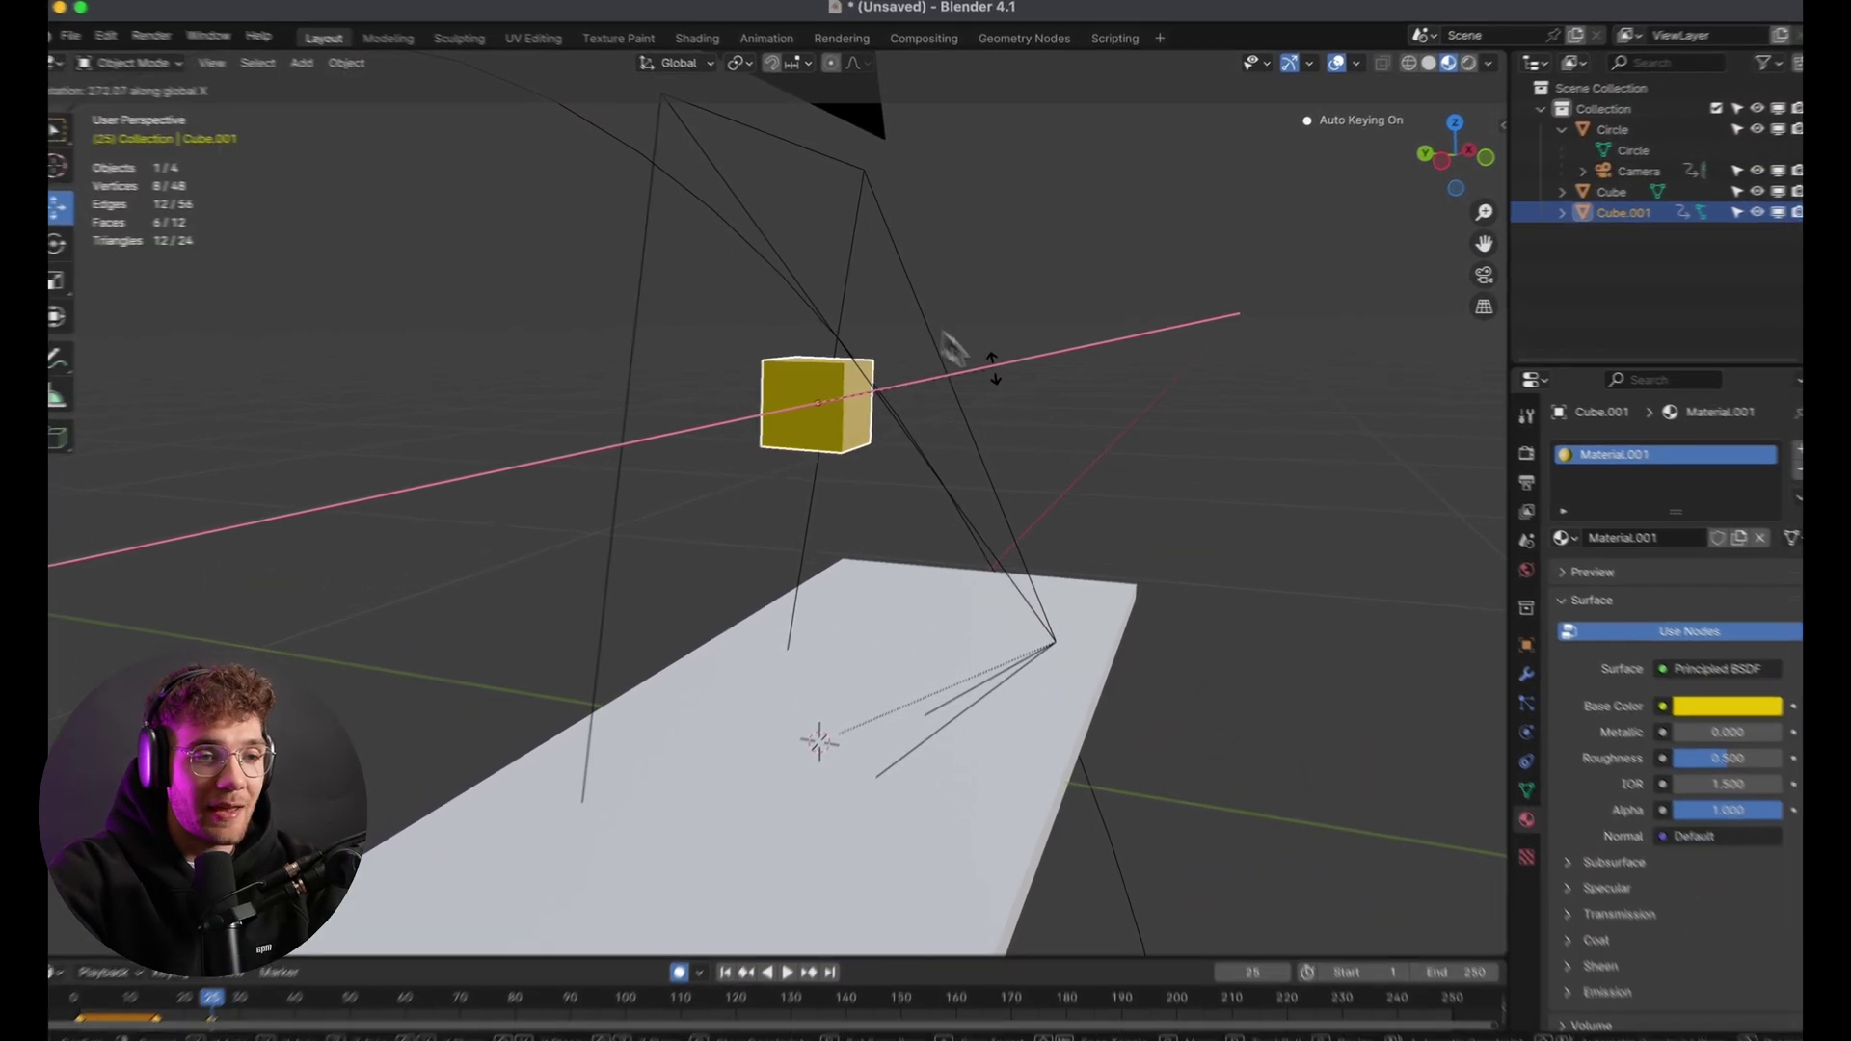
{"action": "left_click", "coordinate": [985, 431]}
{"action": "key", "text": "space"}
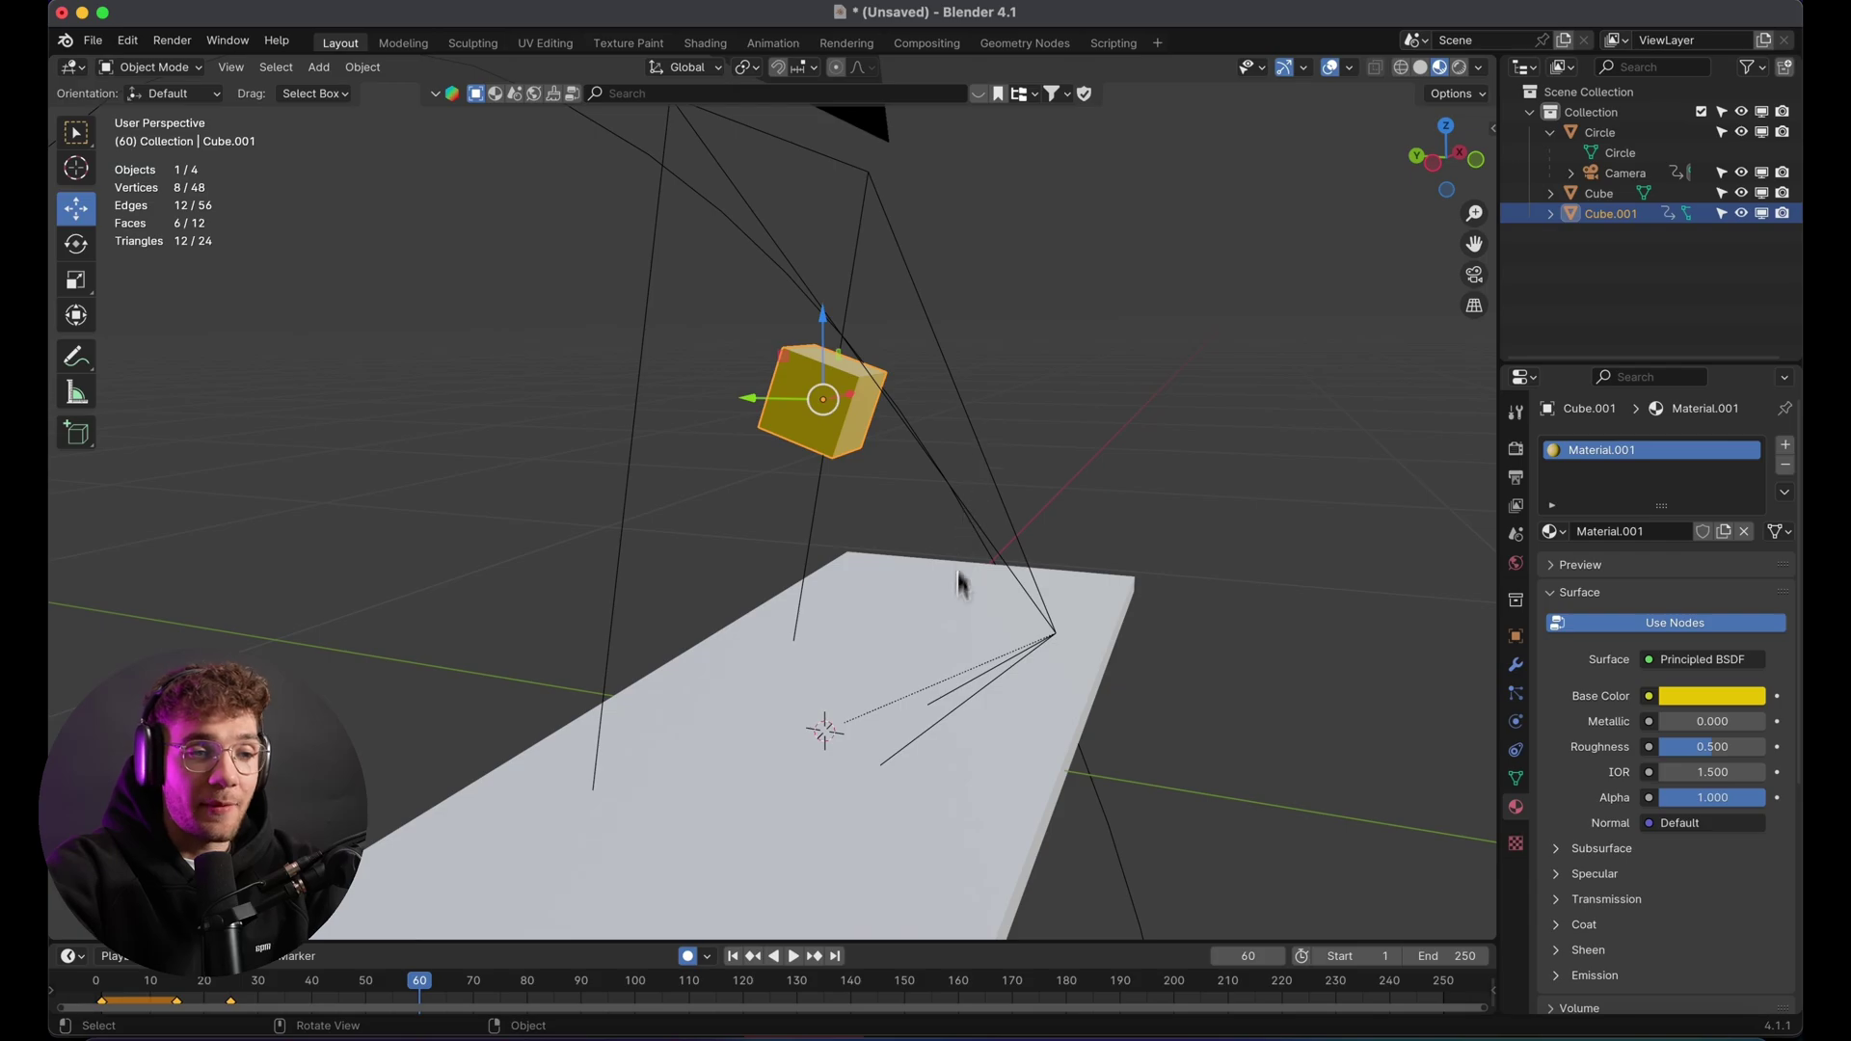
{"action": "key", "text": "g"}
{"action": "key", "text": "z"}
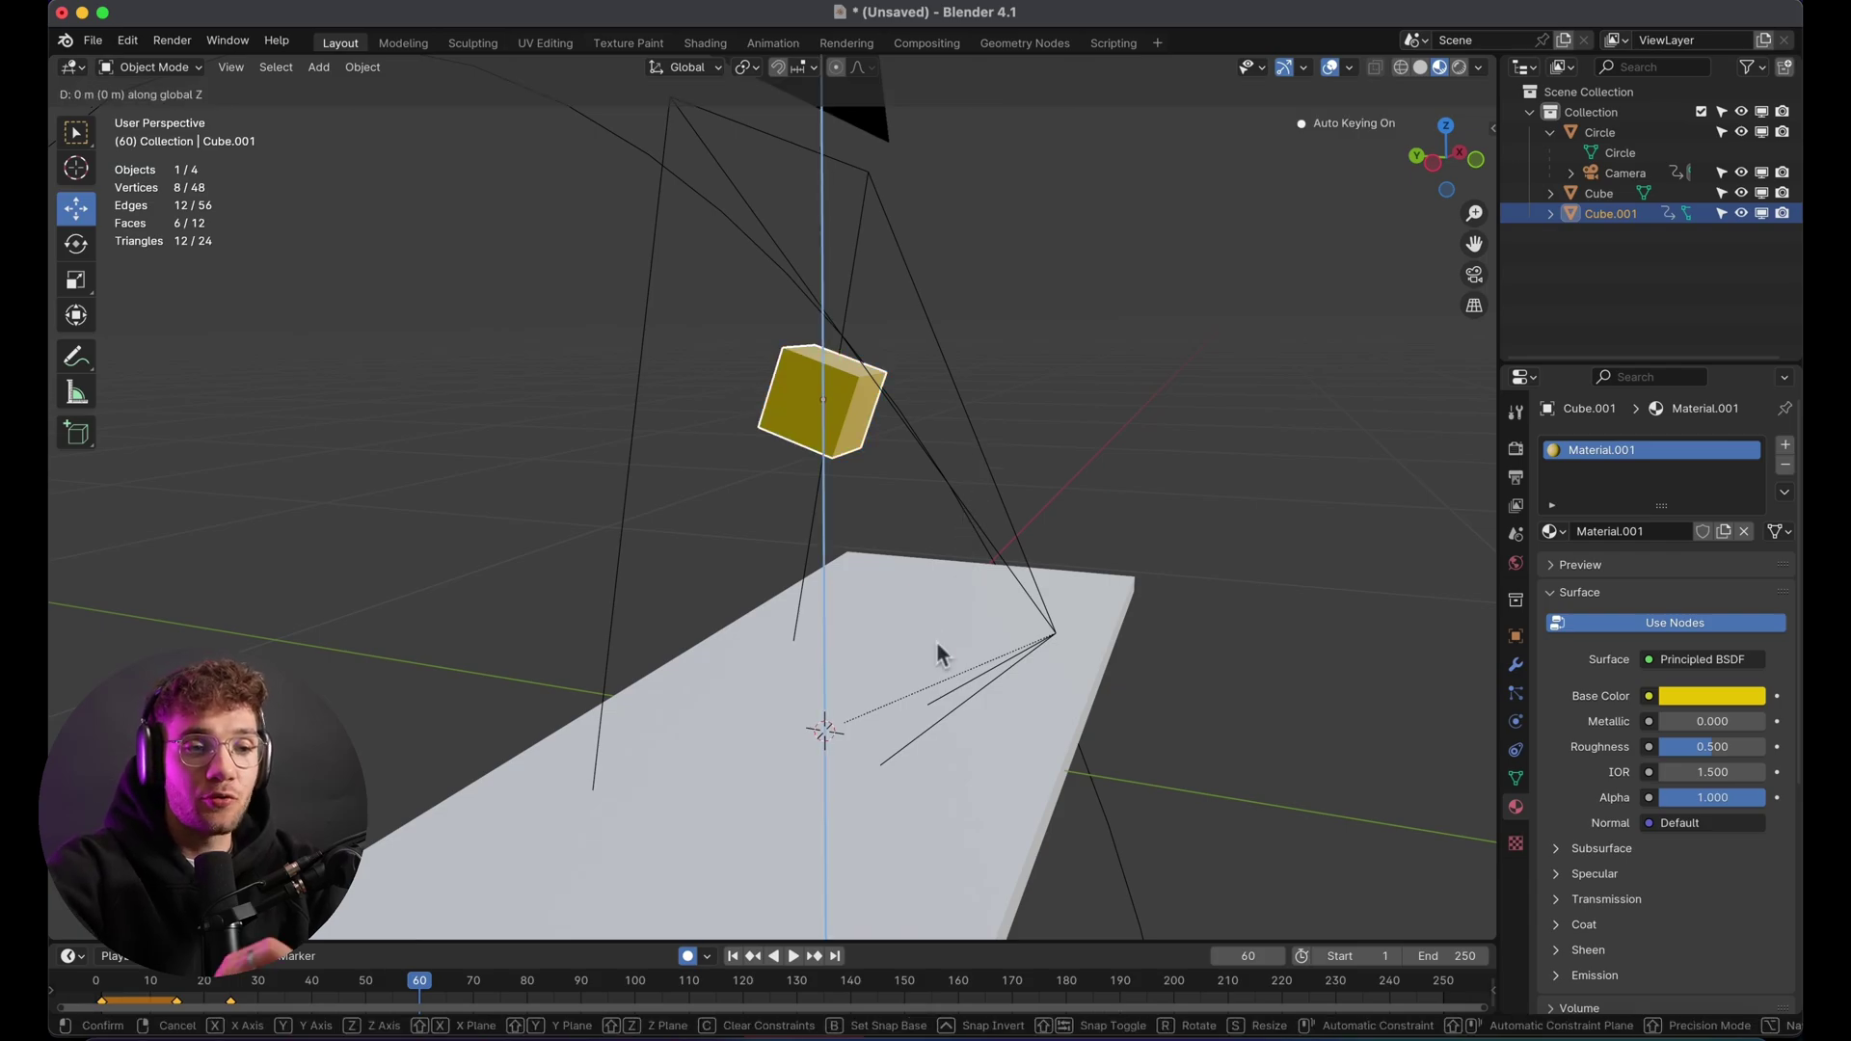
{"action": "left_click", "coordinate": [935, 640]}
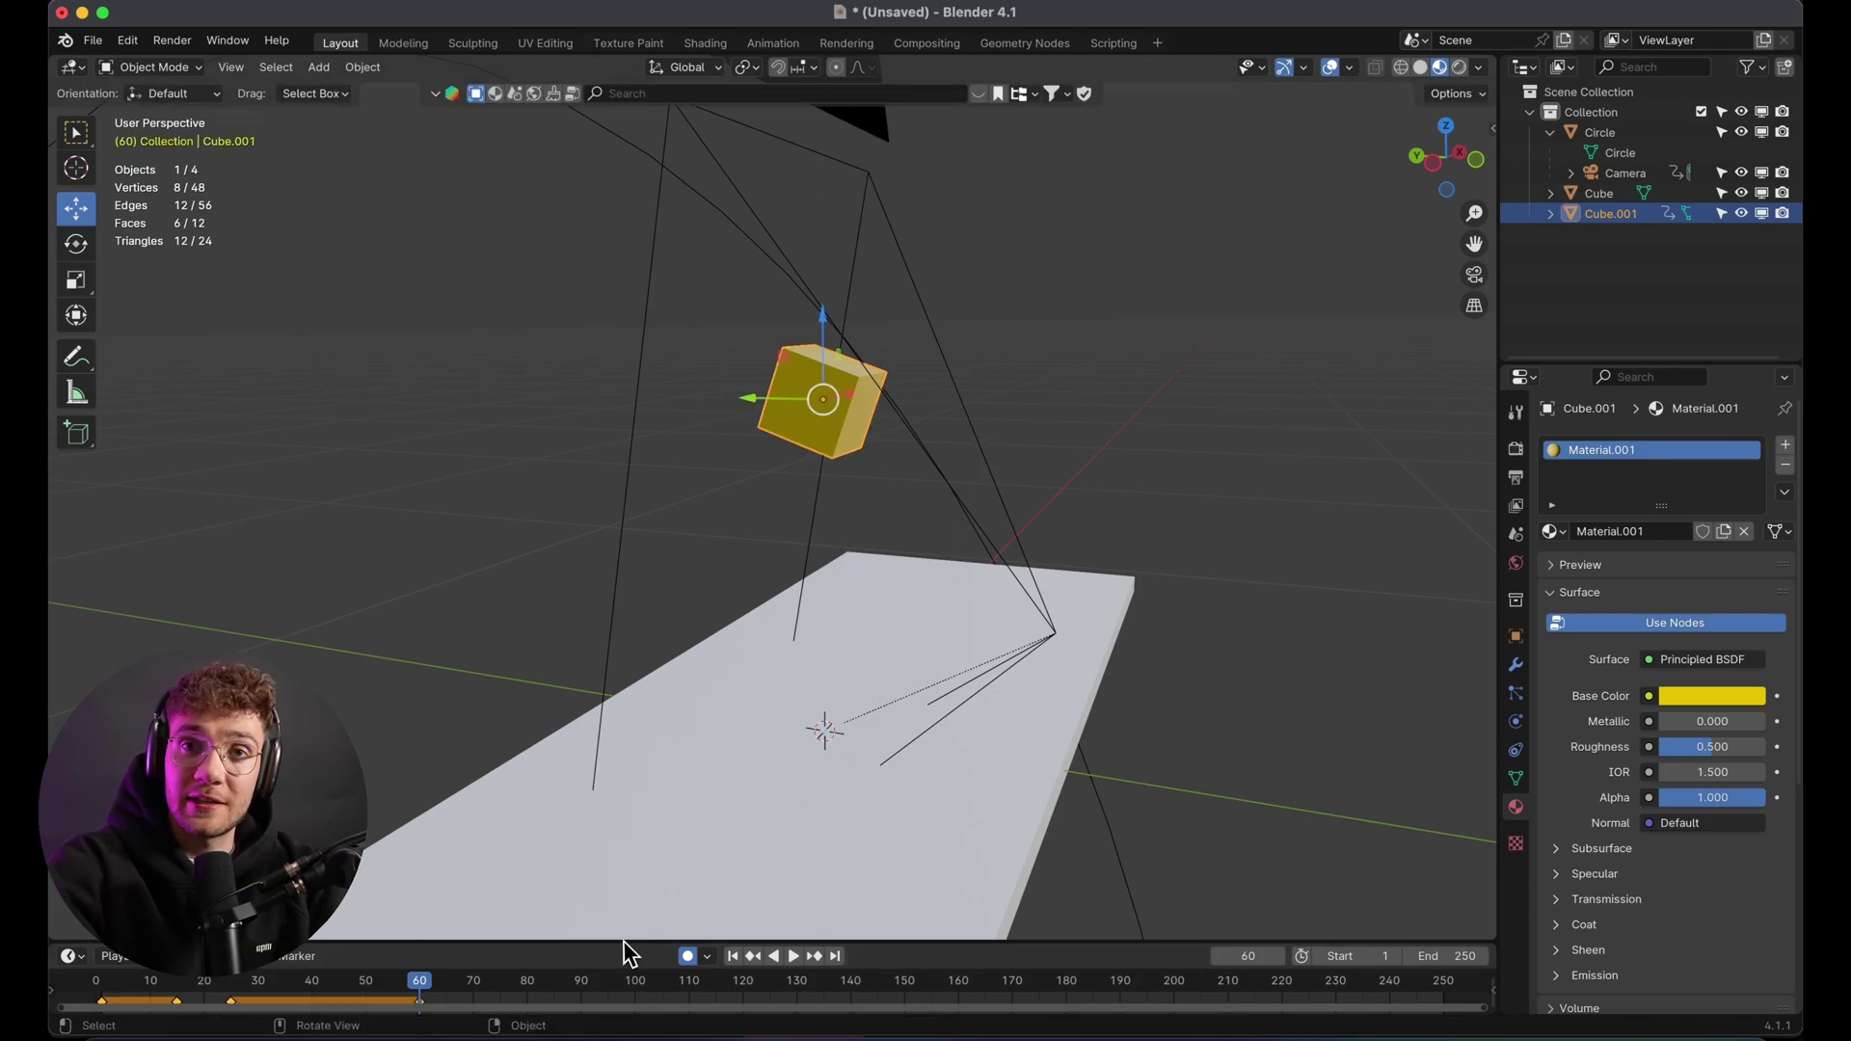
{"action": "left_click_drag", "start_coordinate": [623, 940], "coordinate": [652, 572]}
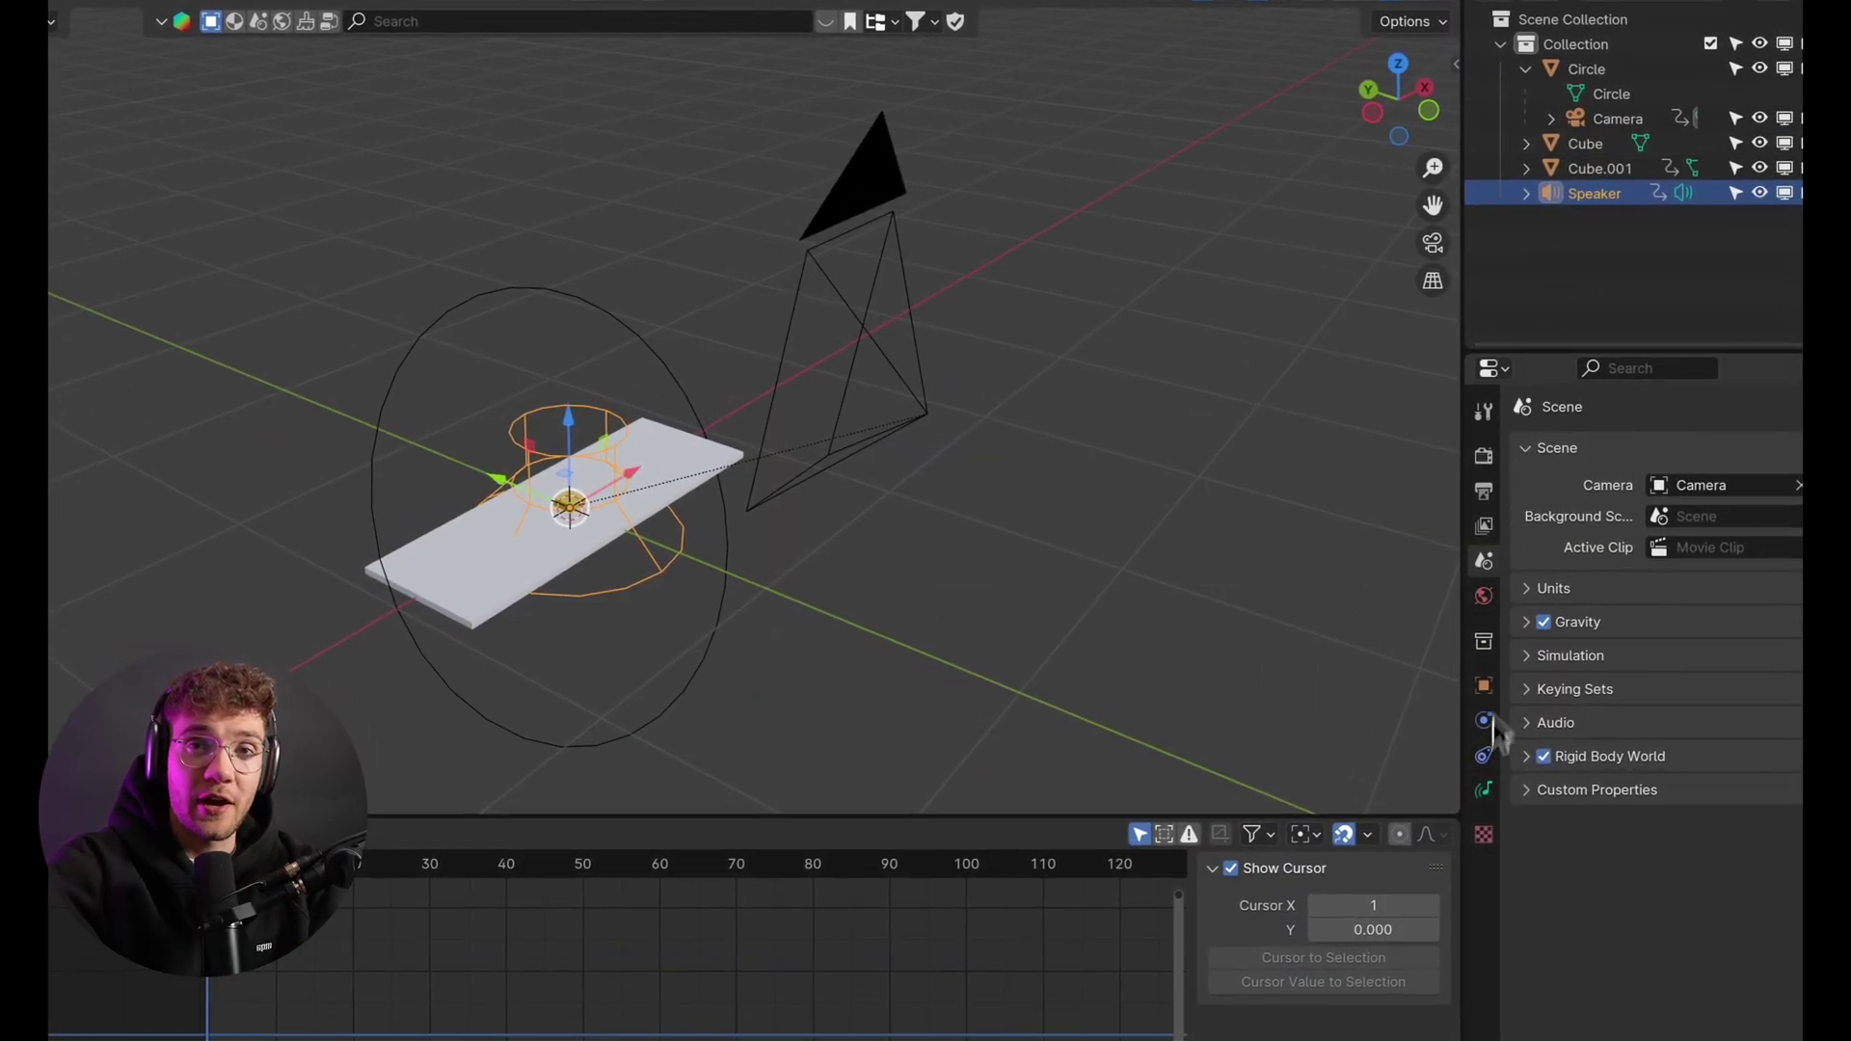
Load an audio file into the Speaker's sound settings and play the animation with sound
{"action": "left_click", "coordinate": [1483, 791]}
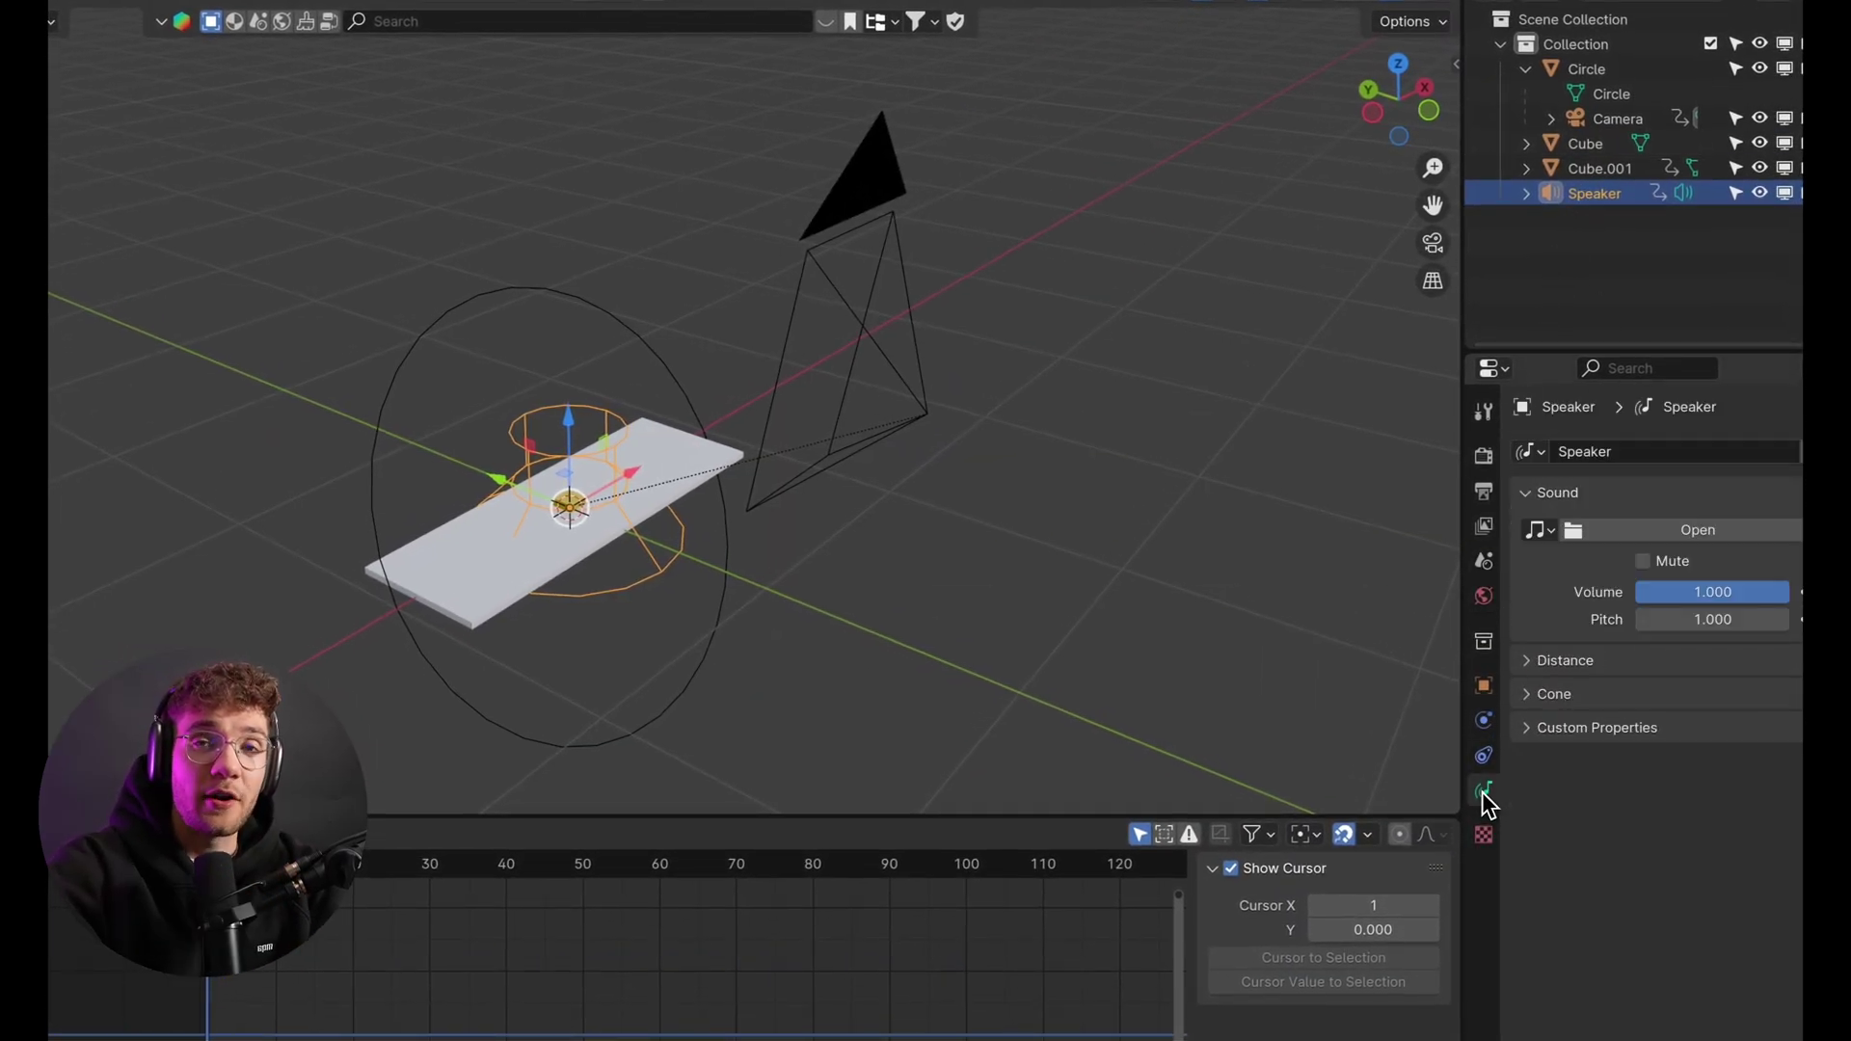
{"action": "left_click", "coordinate": [1719, 533]}
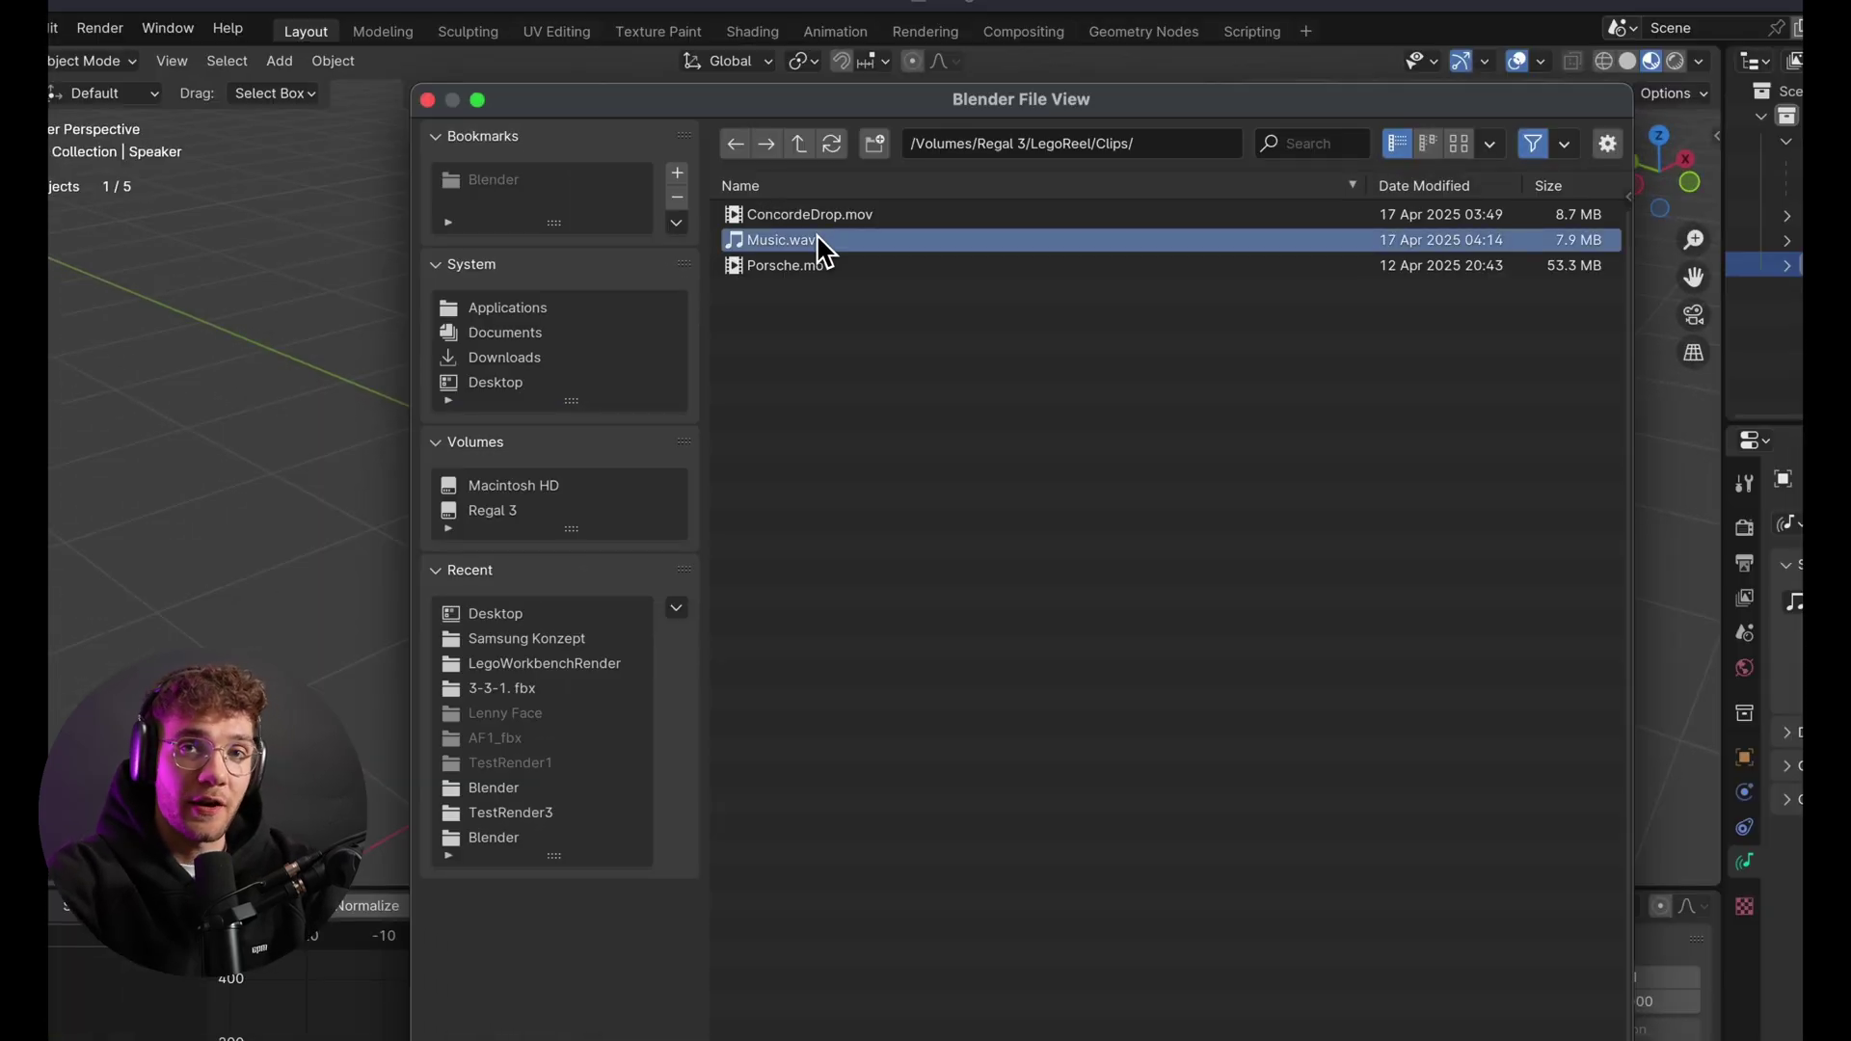
{"action": "double_click", "coordinate": [817, 249]}
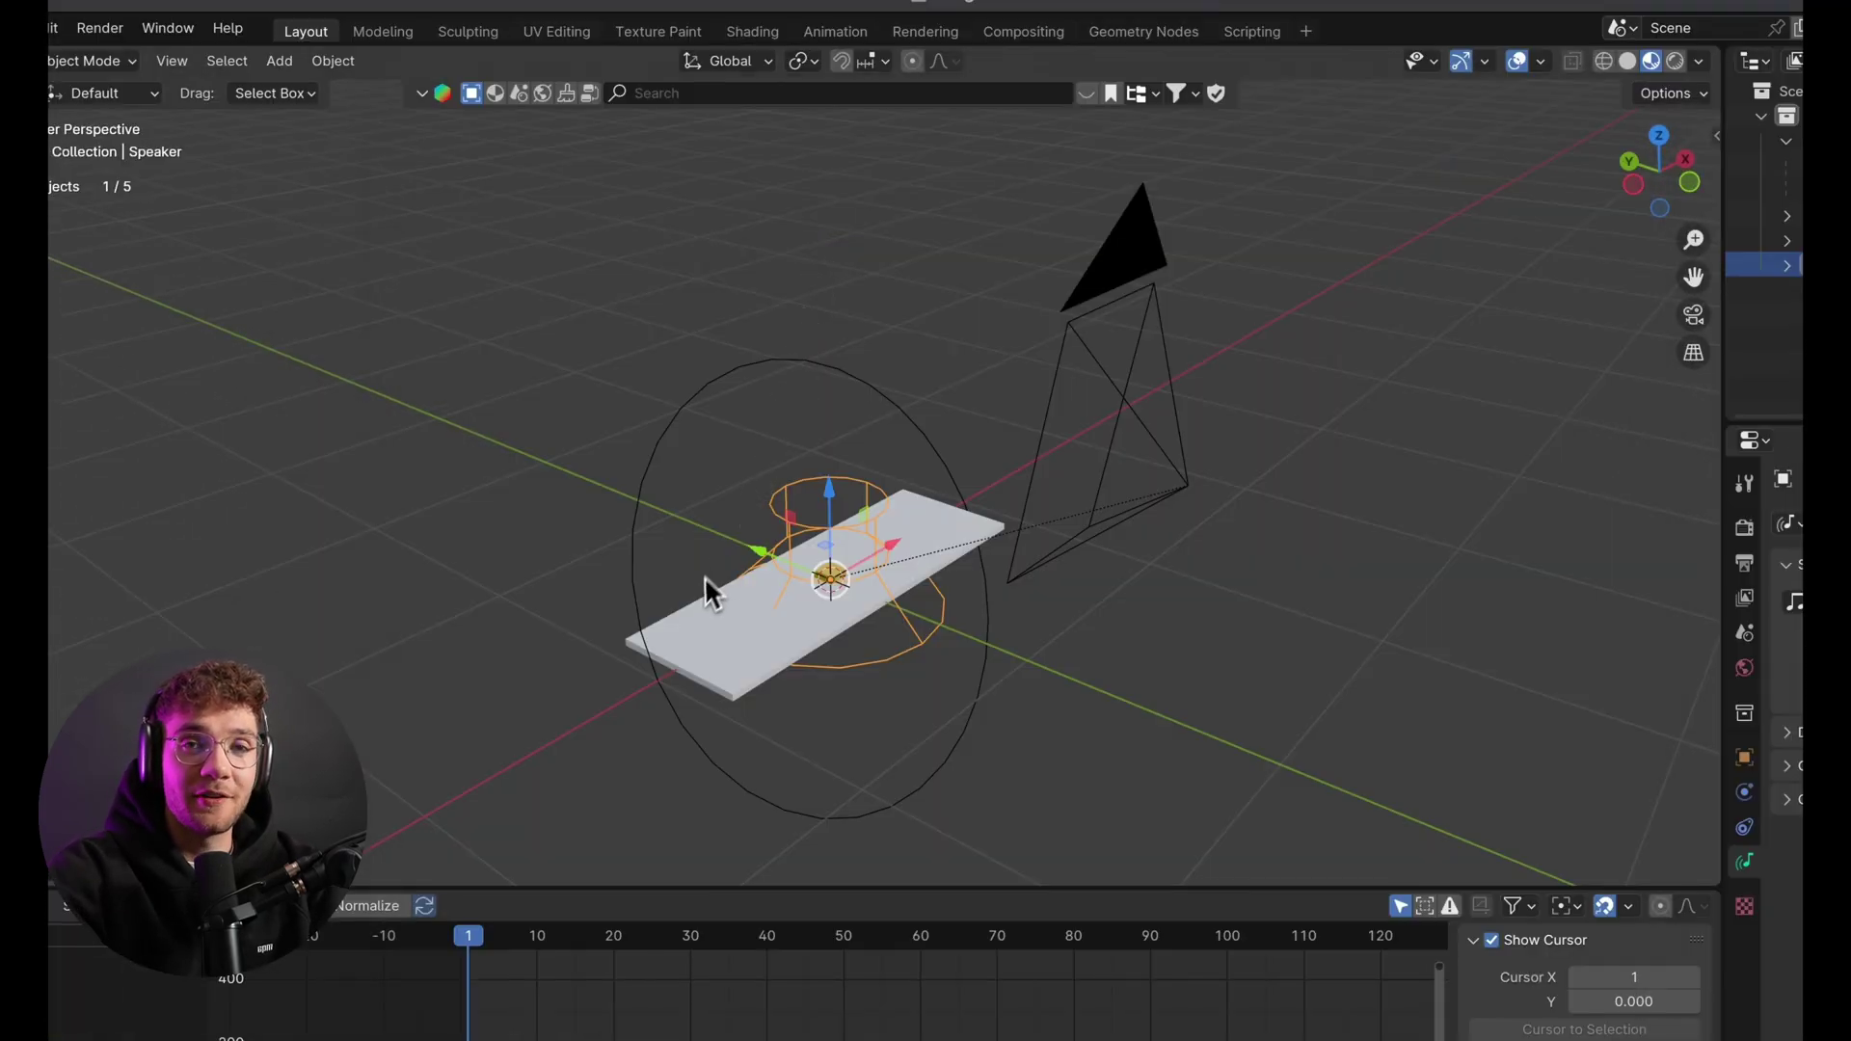
{"action": "key", "text": "space"}
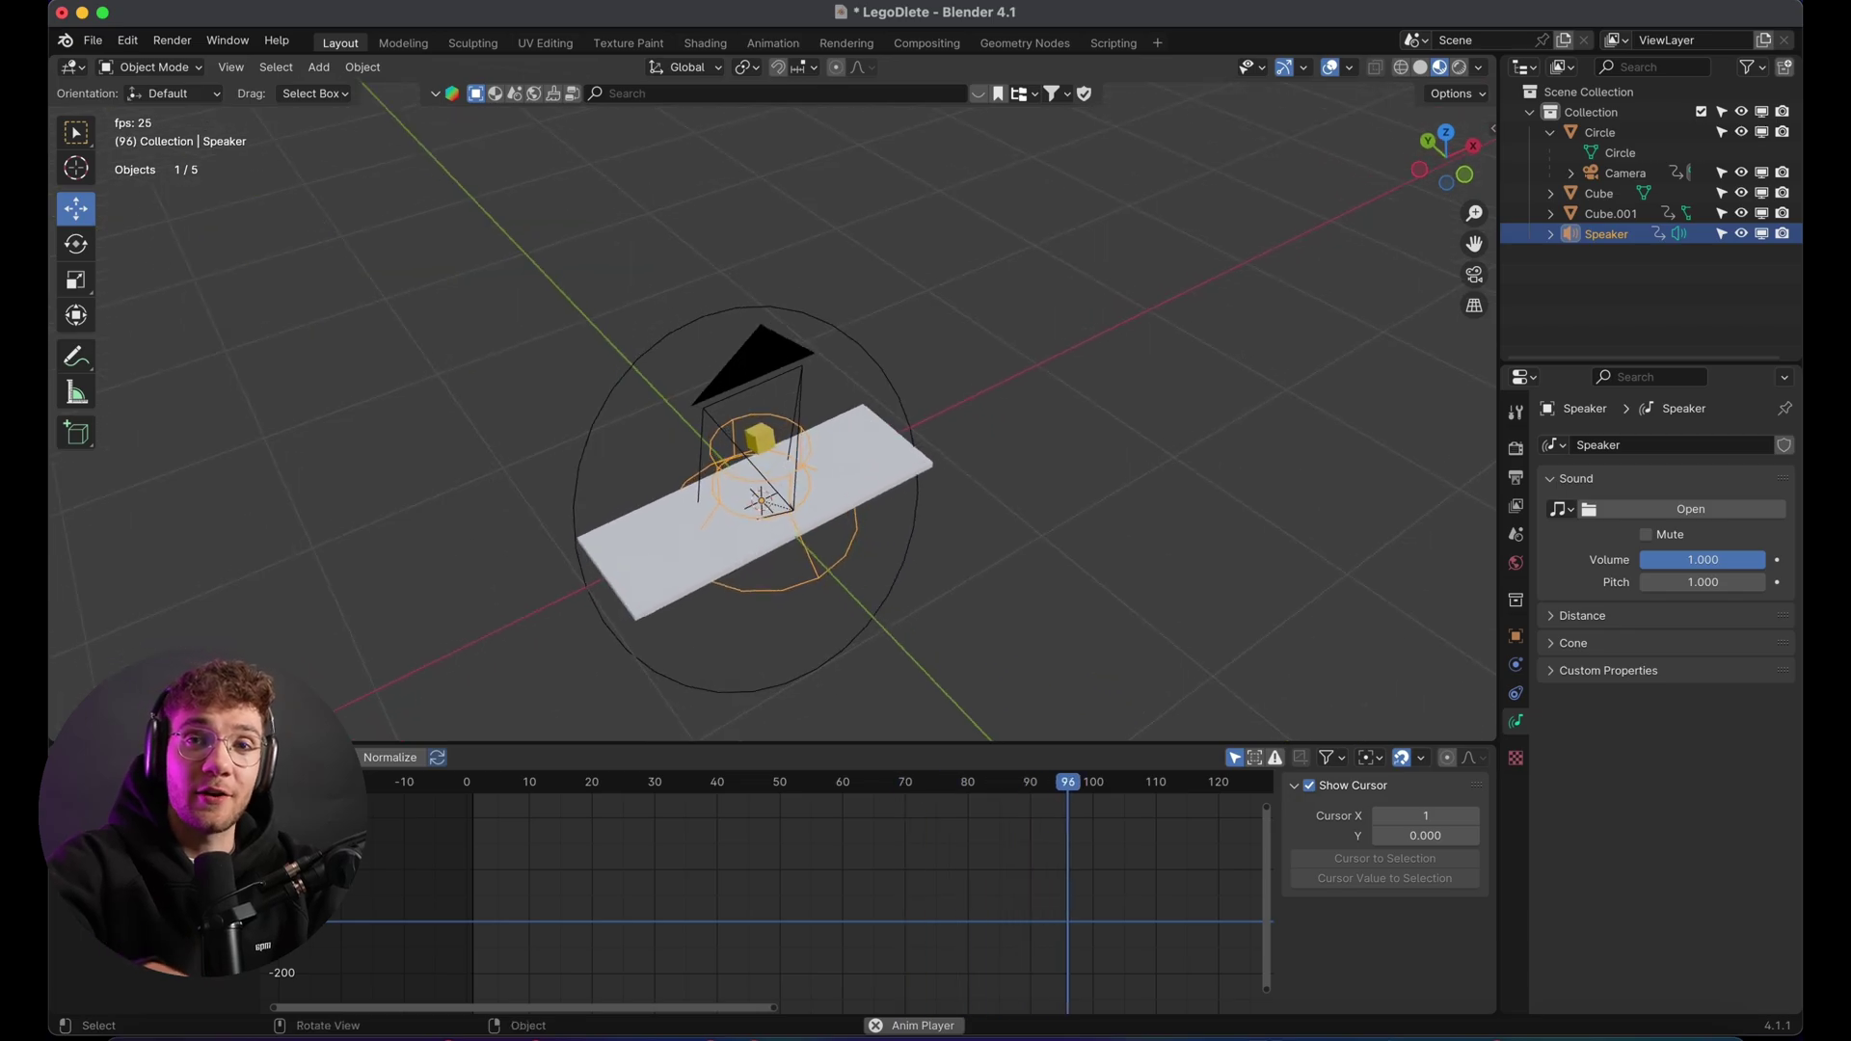
Move a Z Location Bézier handle and play back from around frame 17
{"action": "scroll", "coordinate": [742, 463], "scroll_direction": "down", "scroll_amount": 2, "text": "shift"}
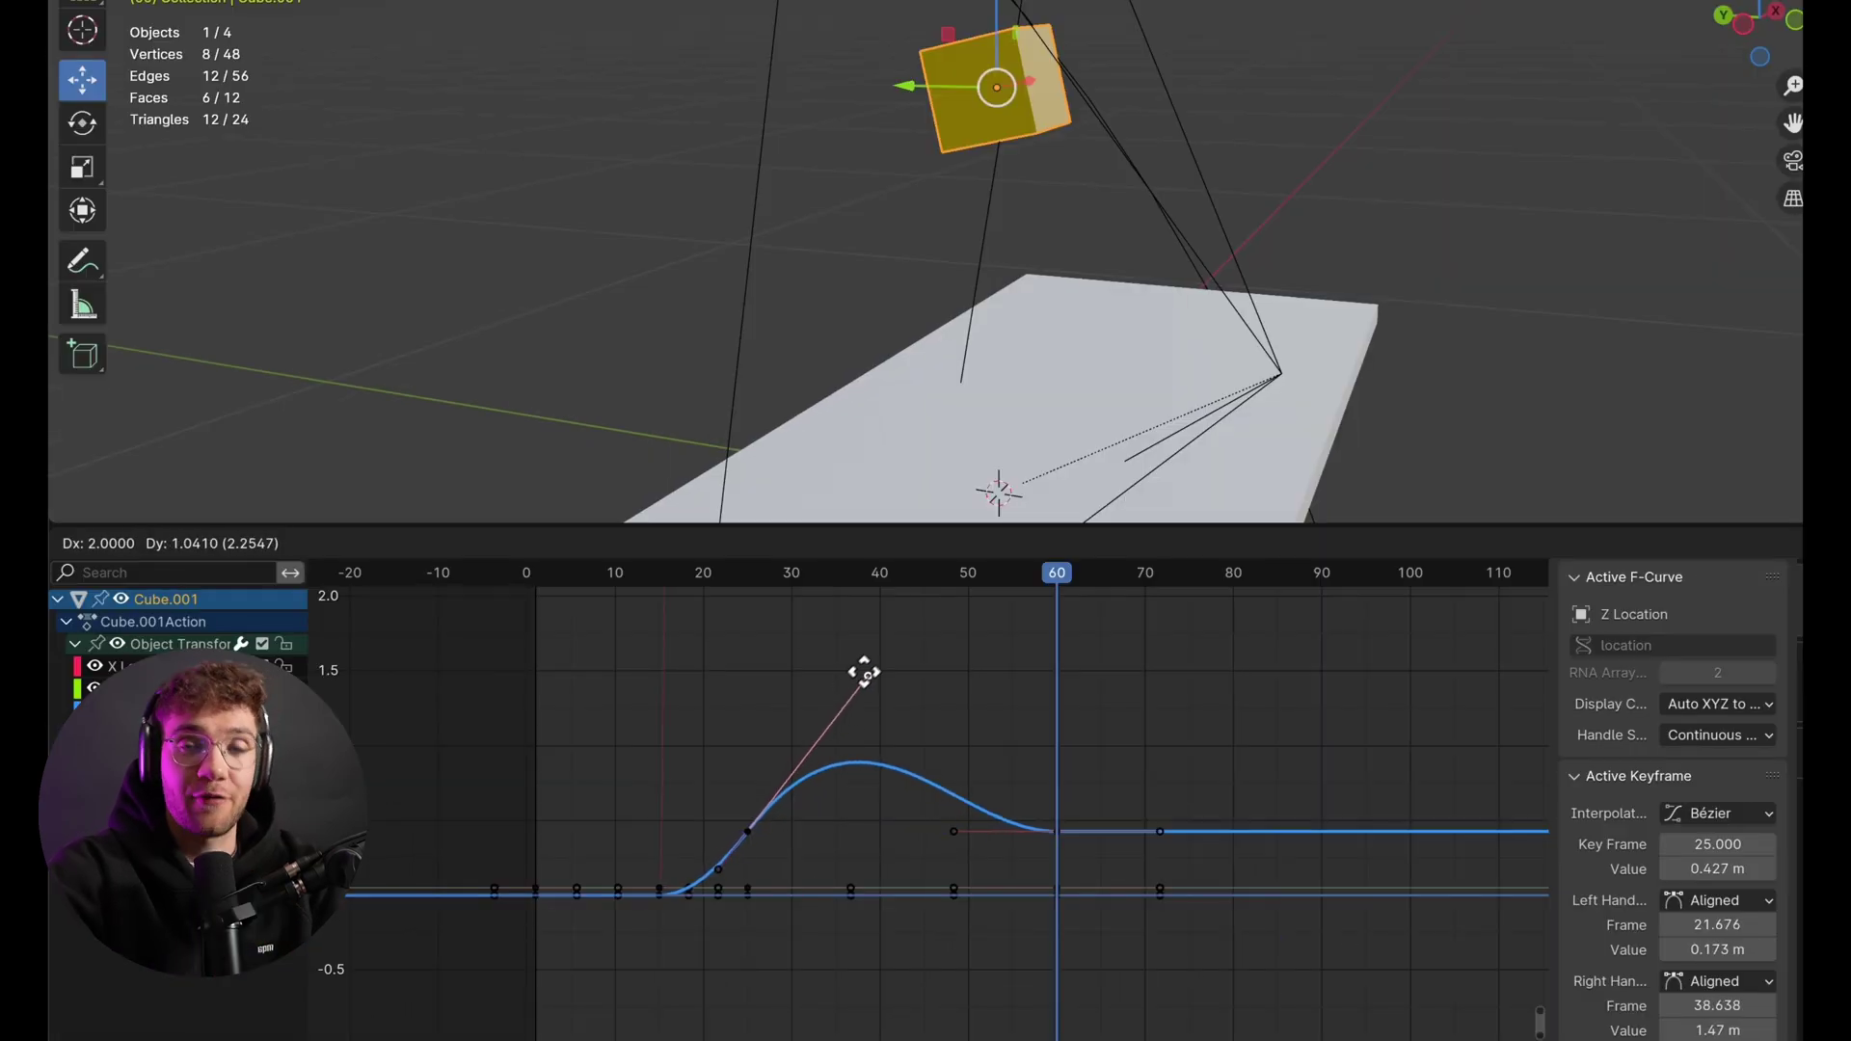
{"action": "left_click", "coordinate": [868, 680]}
{"action": "left_click", "coordinate": [673, 578]}
{"action": "key", "text": "space"}
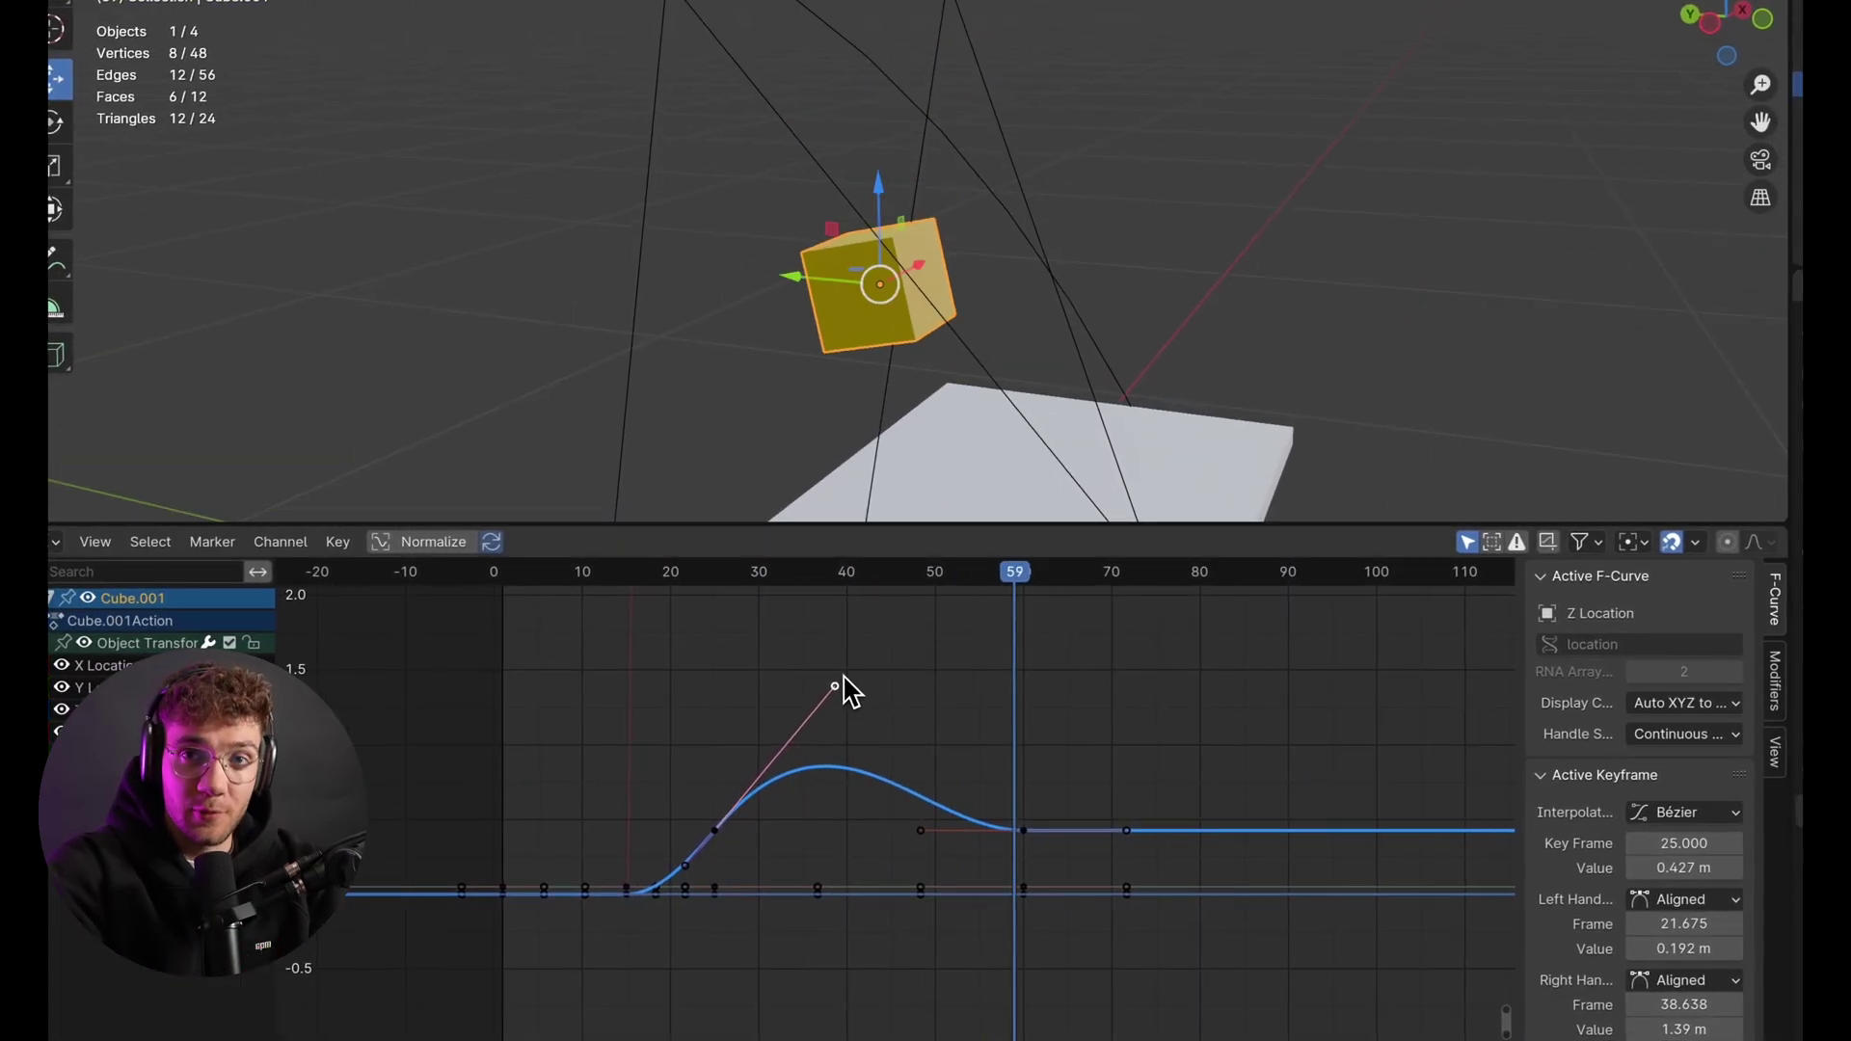
Reposition further curve handles and delete the unwanted keyframes
{"action": "key", "text": "g"}
{"action": "left_click", "coordinate": [754, 778]}
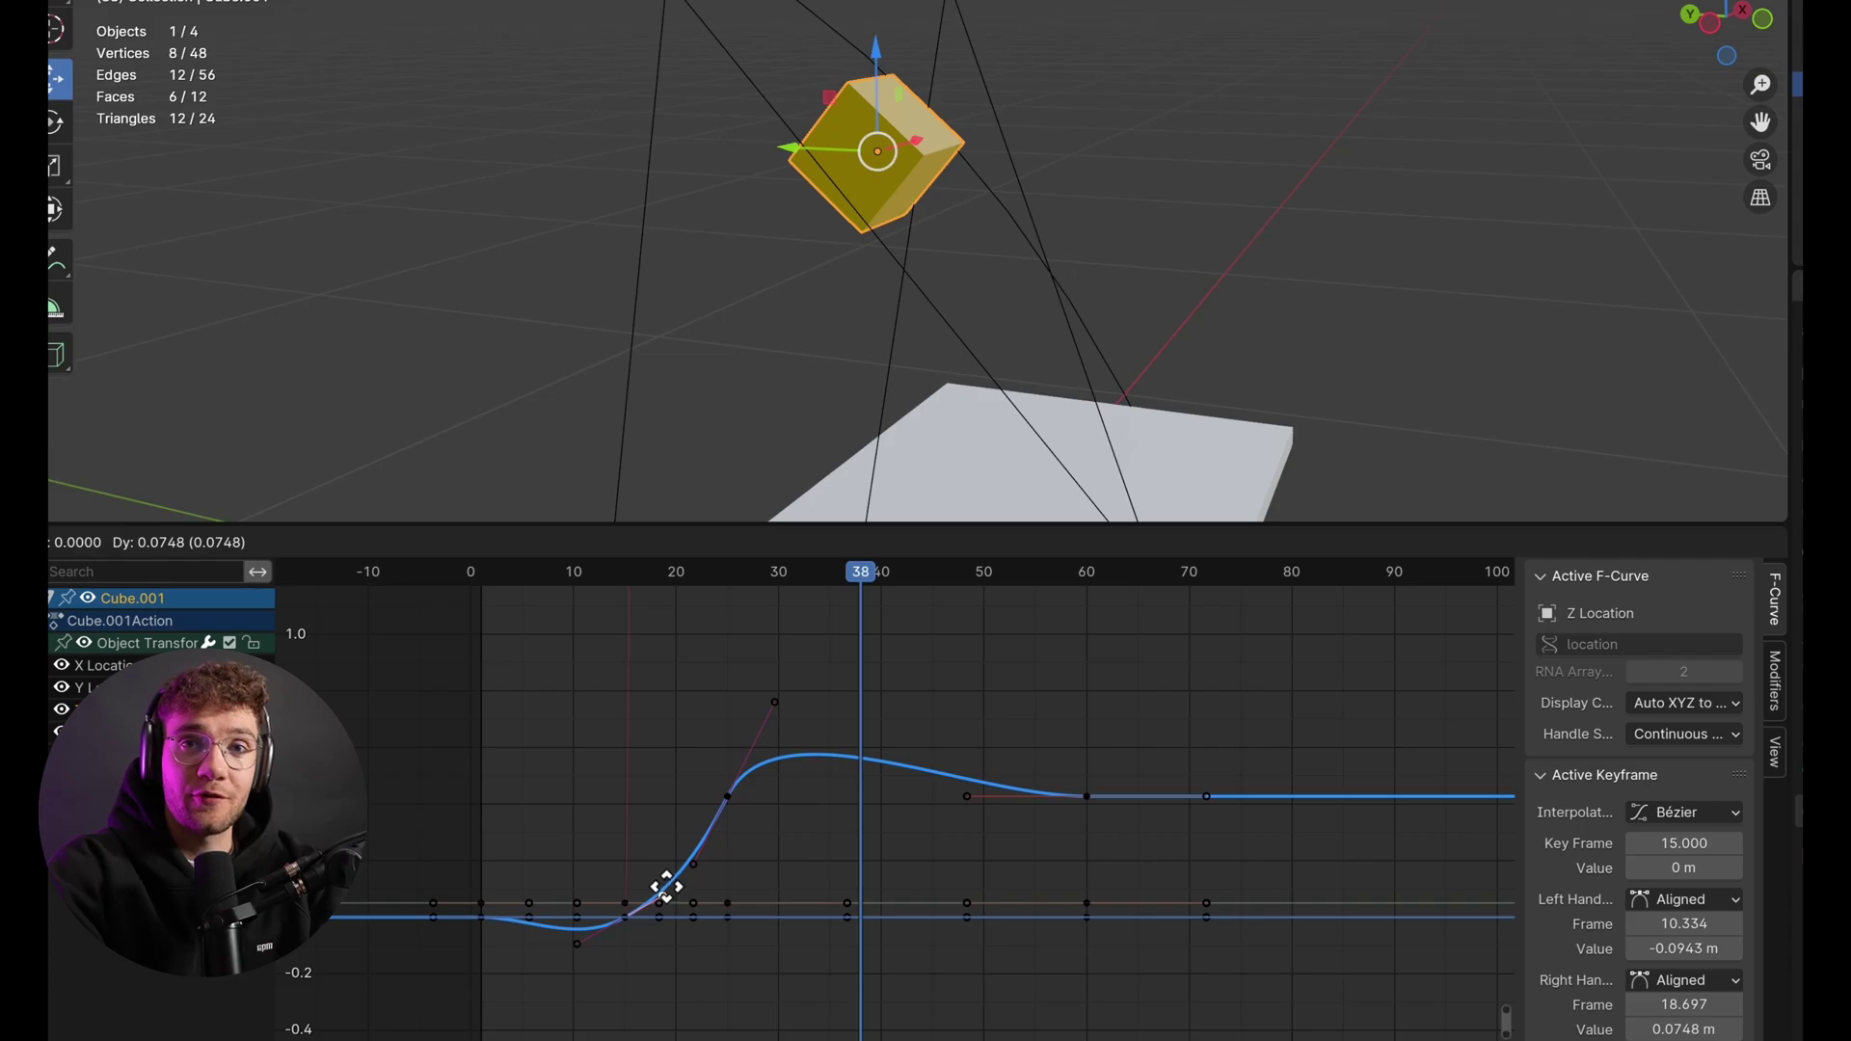
{"action": "left_click", "coordinate": [666, 884]}
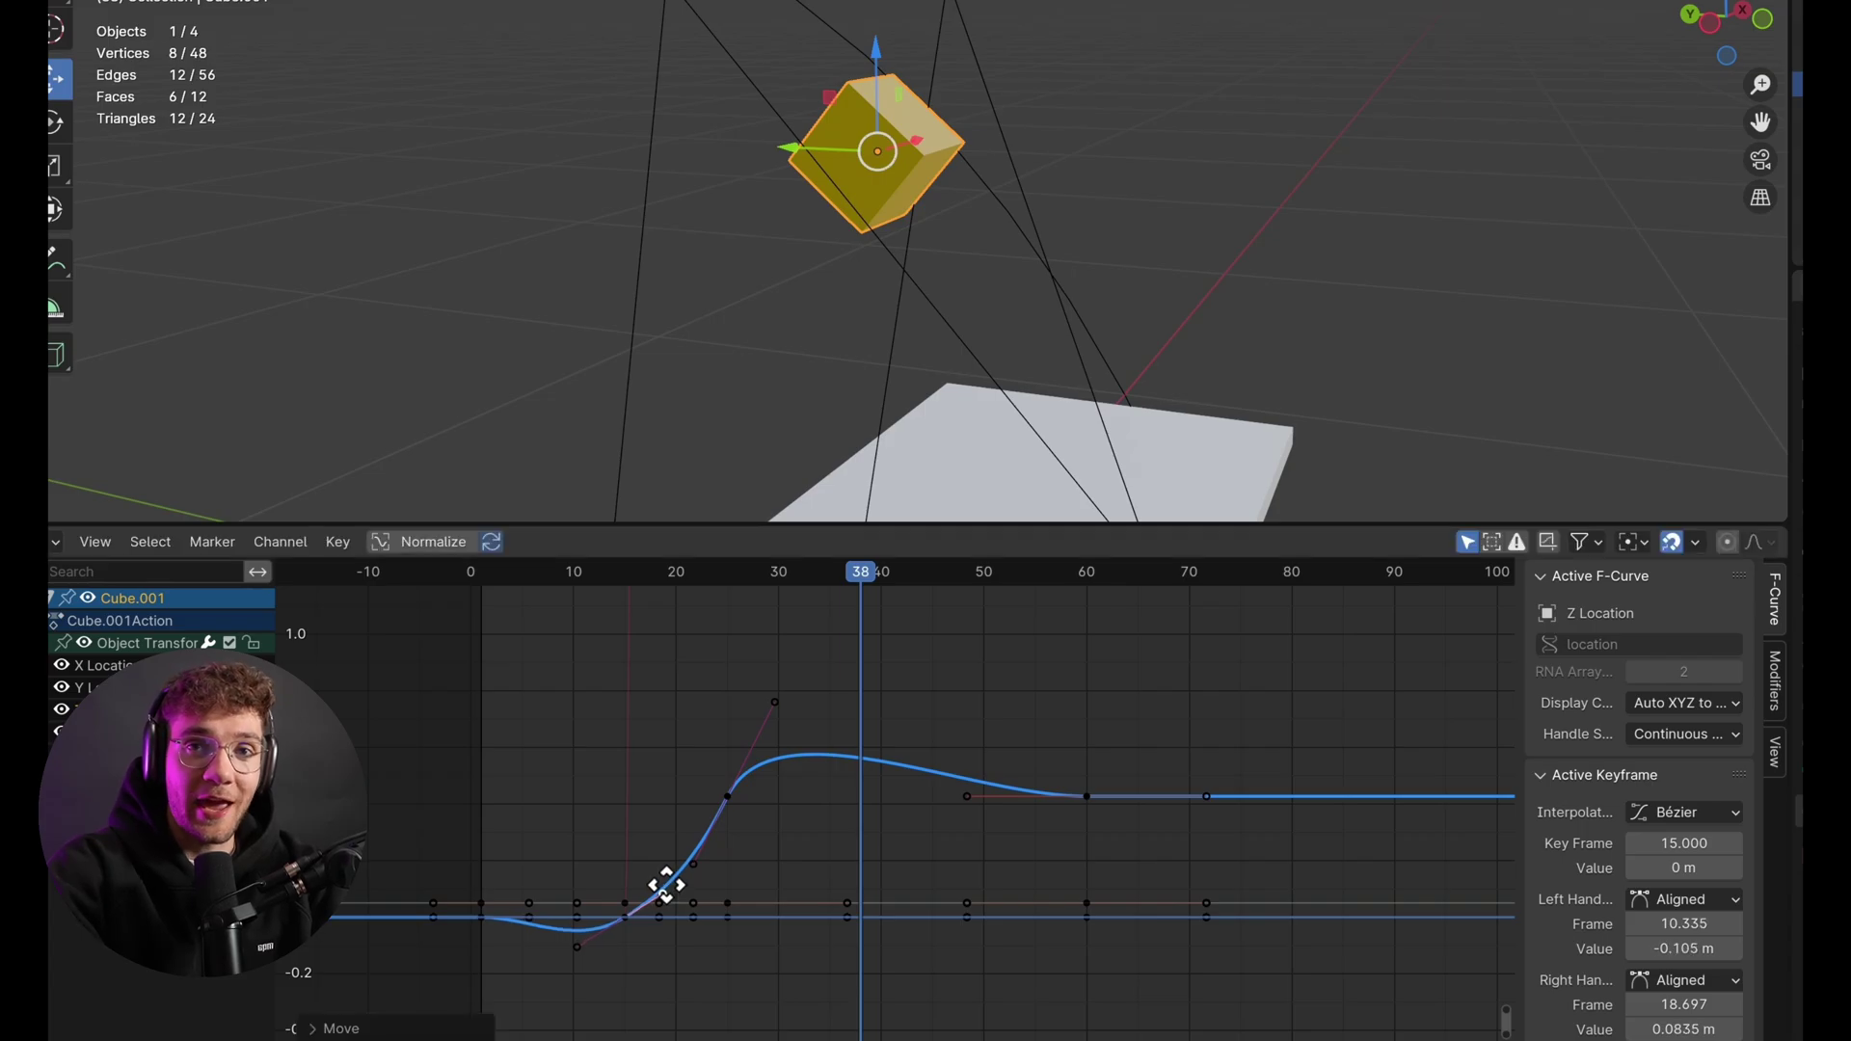
{"action": "left_click", "coordinate": [498, 935]}
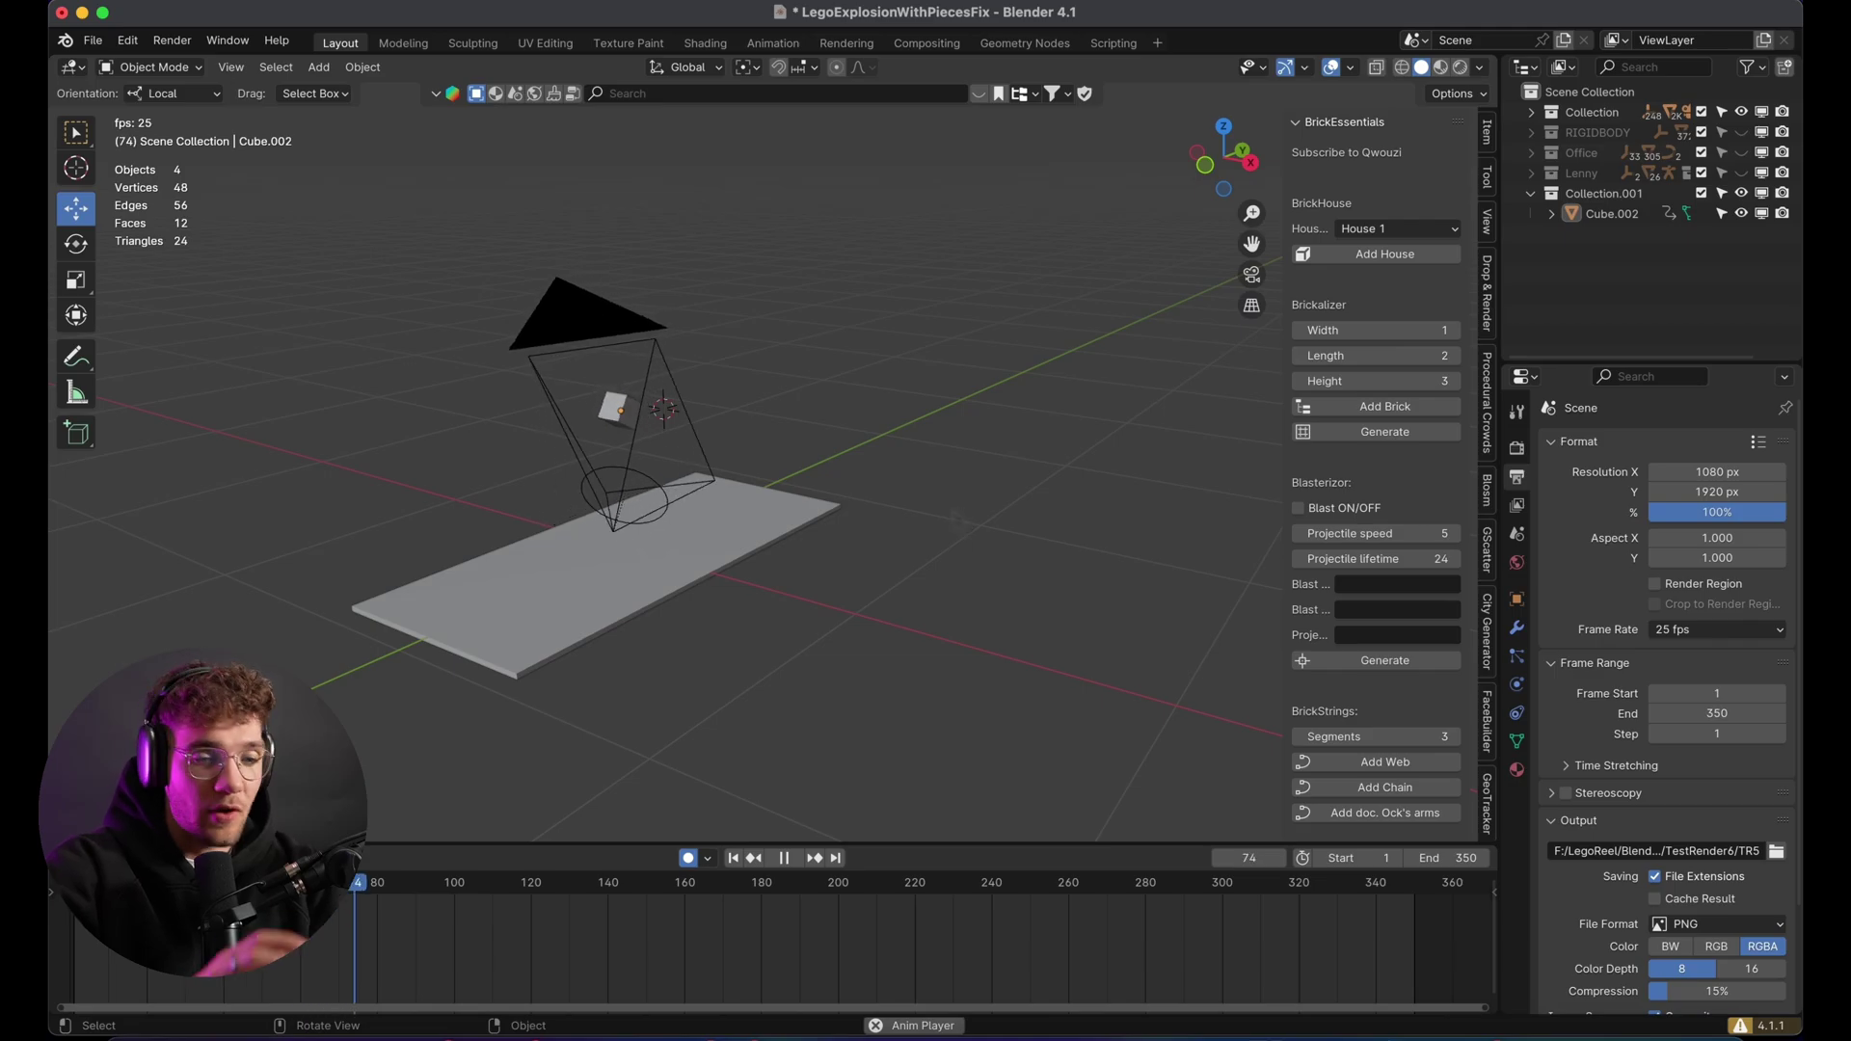
{"action": "middle_click_drag", "start_coordinate": [698, 507], "coordinate": [776, 555]}
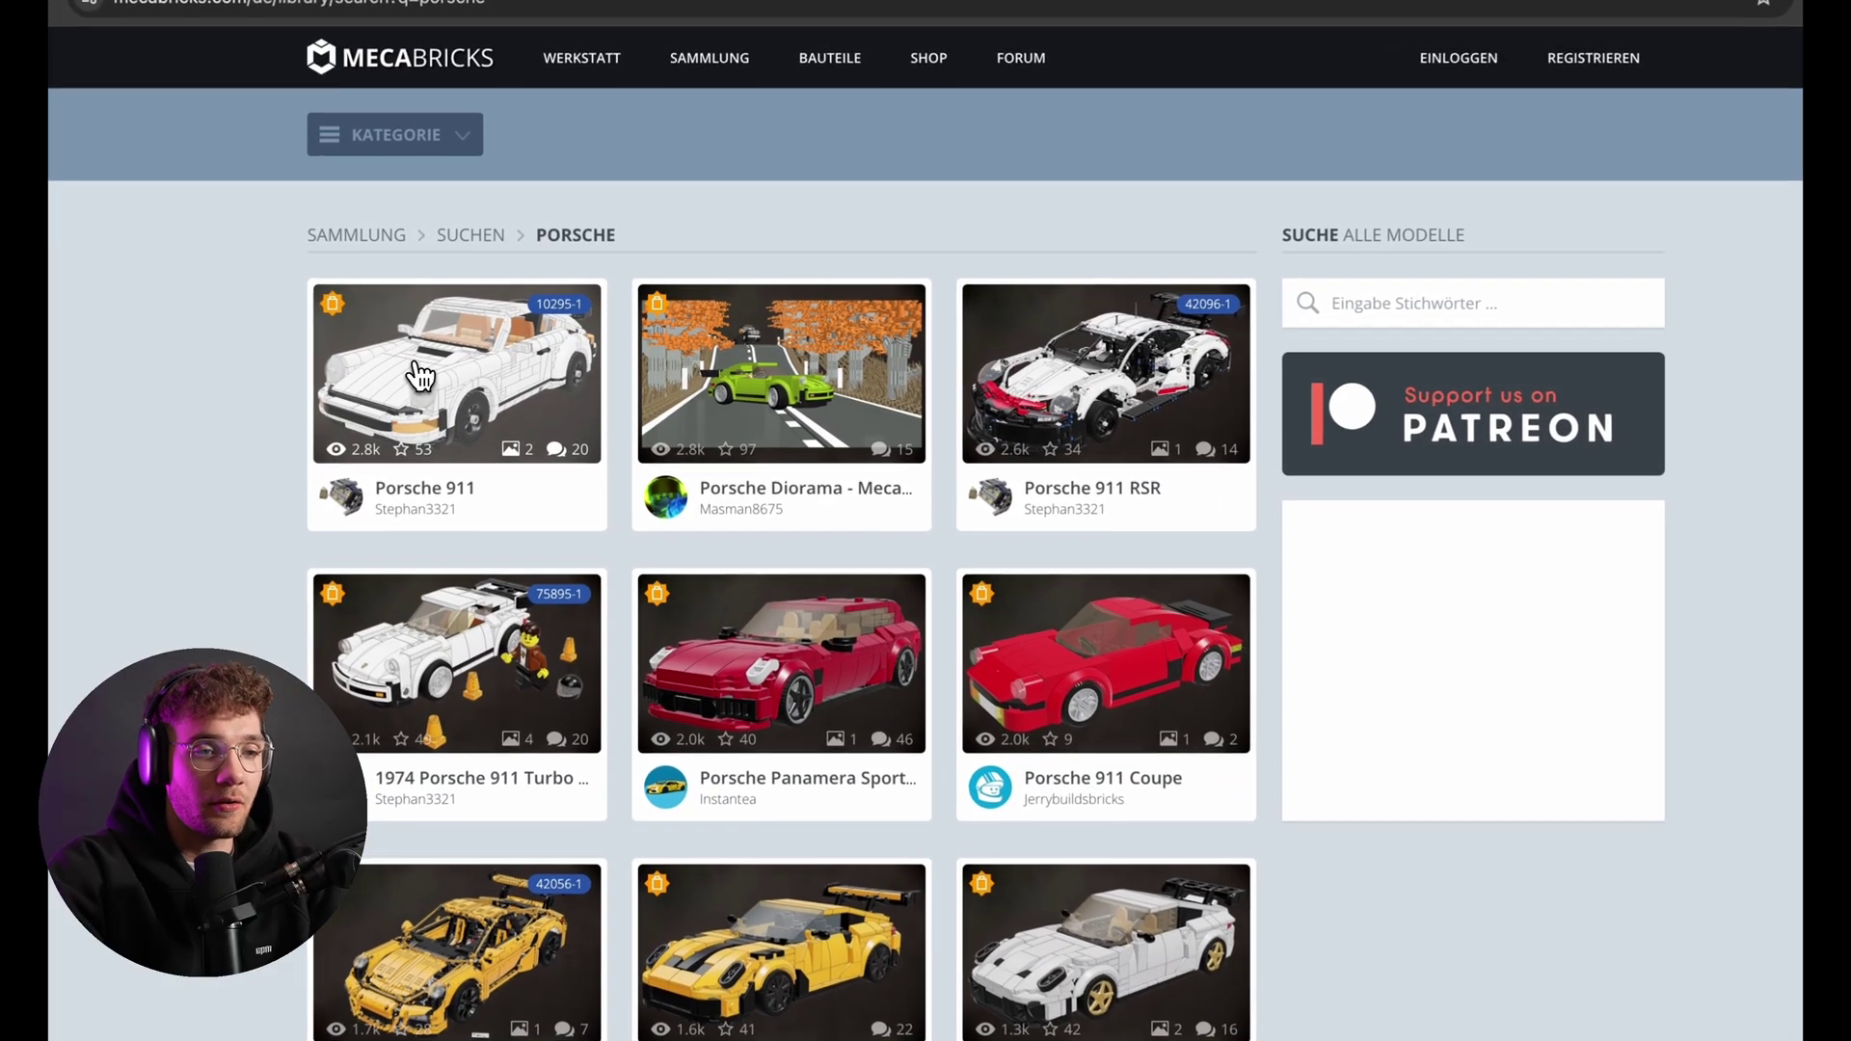
Open the Porsche 911 search result and orbit the car in the 3D Anzeige viewer
{"action": "left_click", "coordinate": [420, 376]}
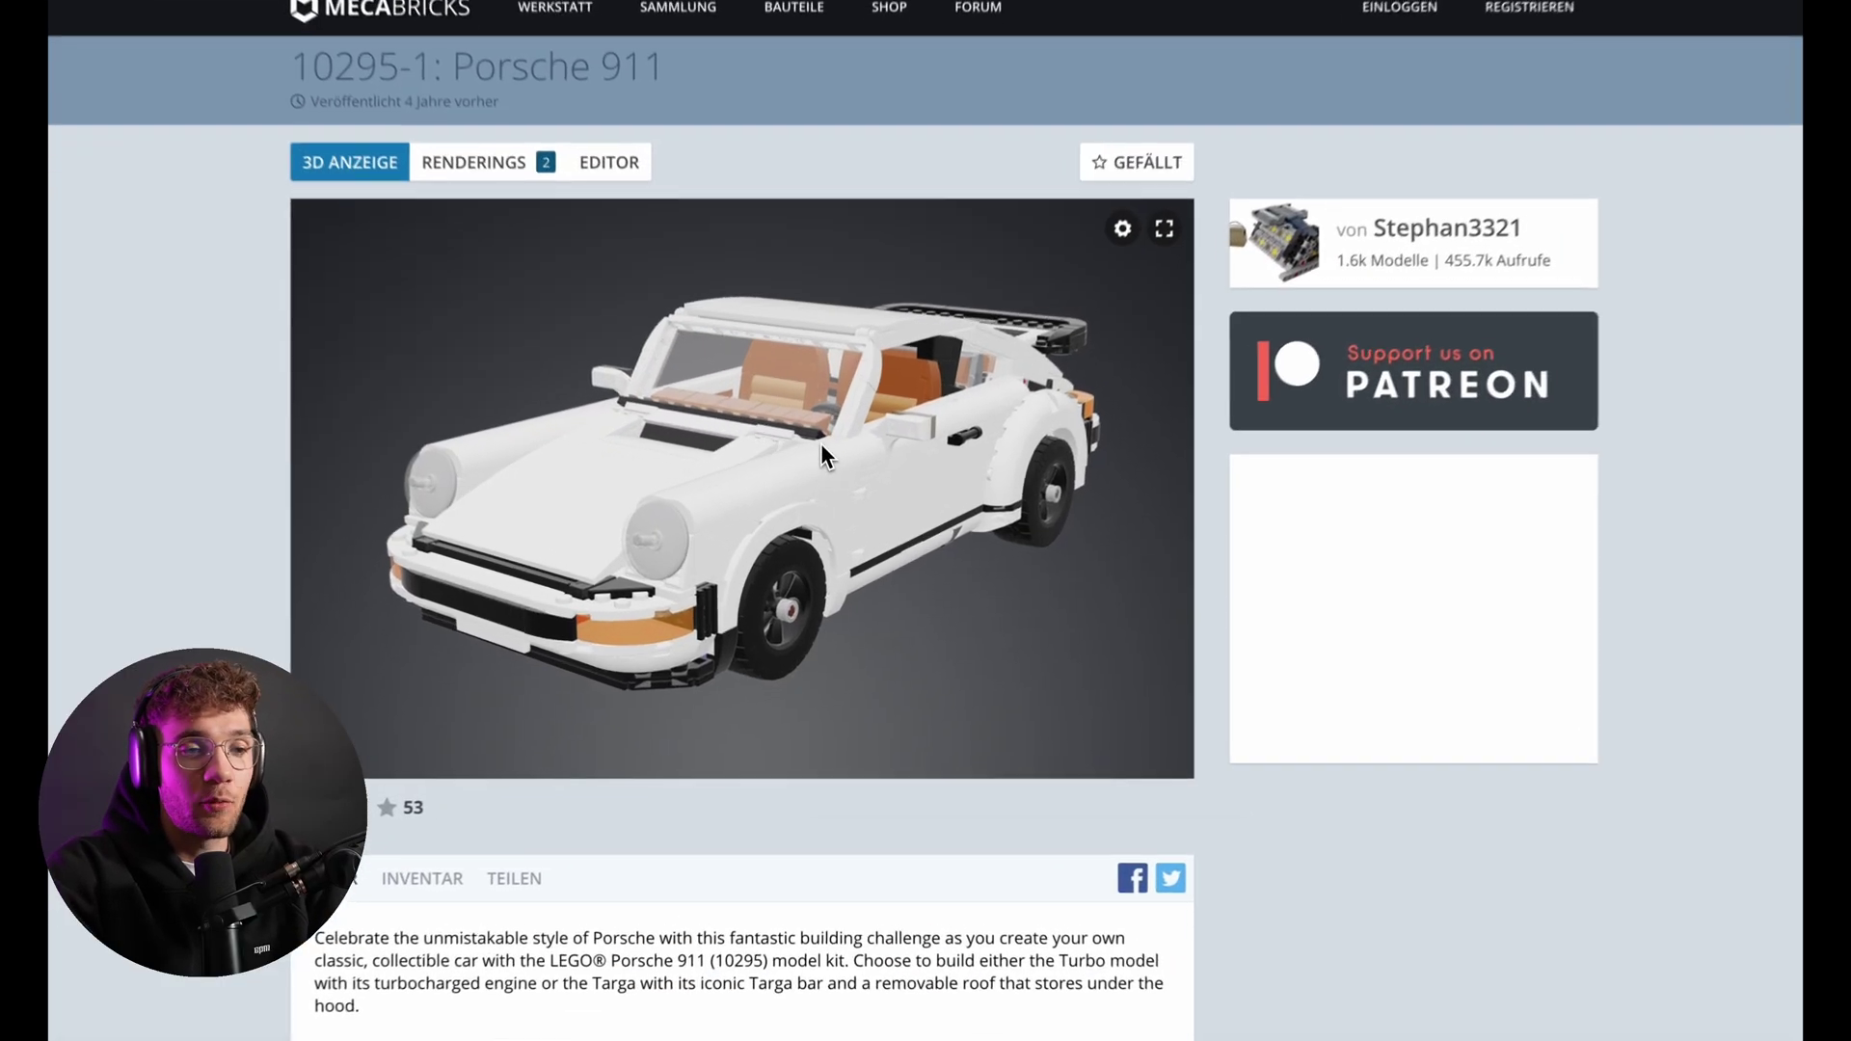
{"action": "left_click_drag", "start_coordinate": [824, 453], "coordinate": [981, 424]}
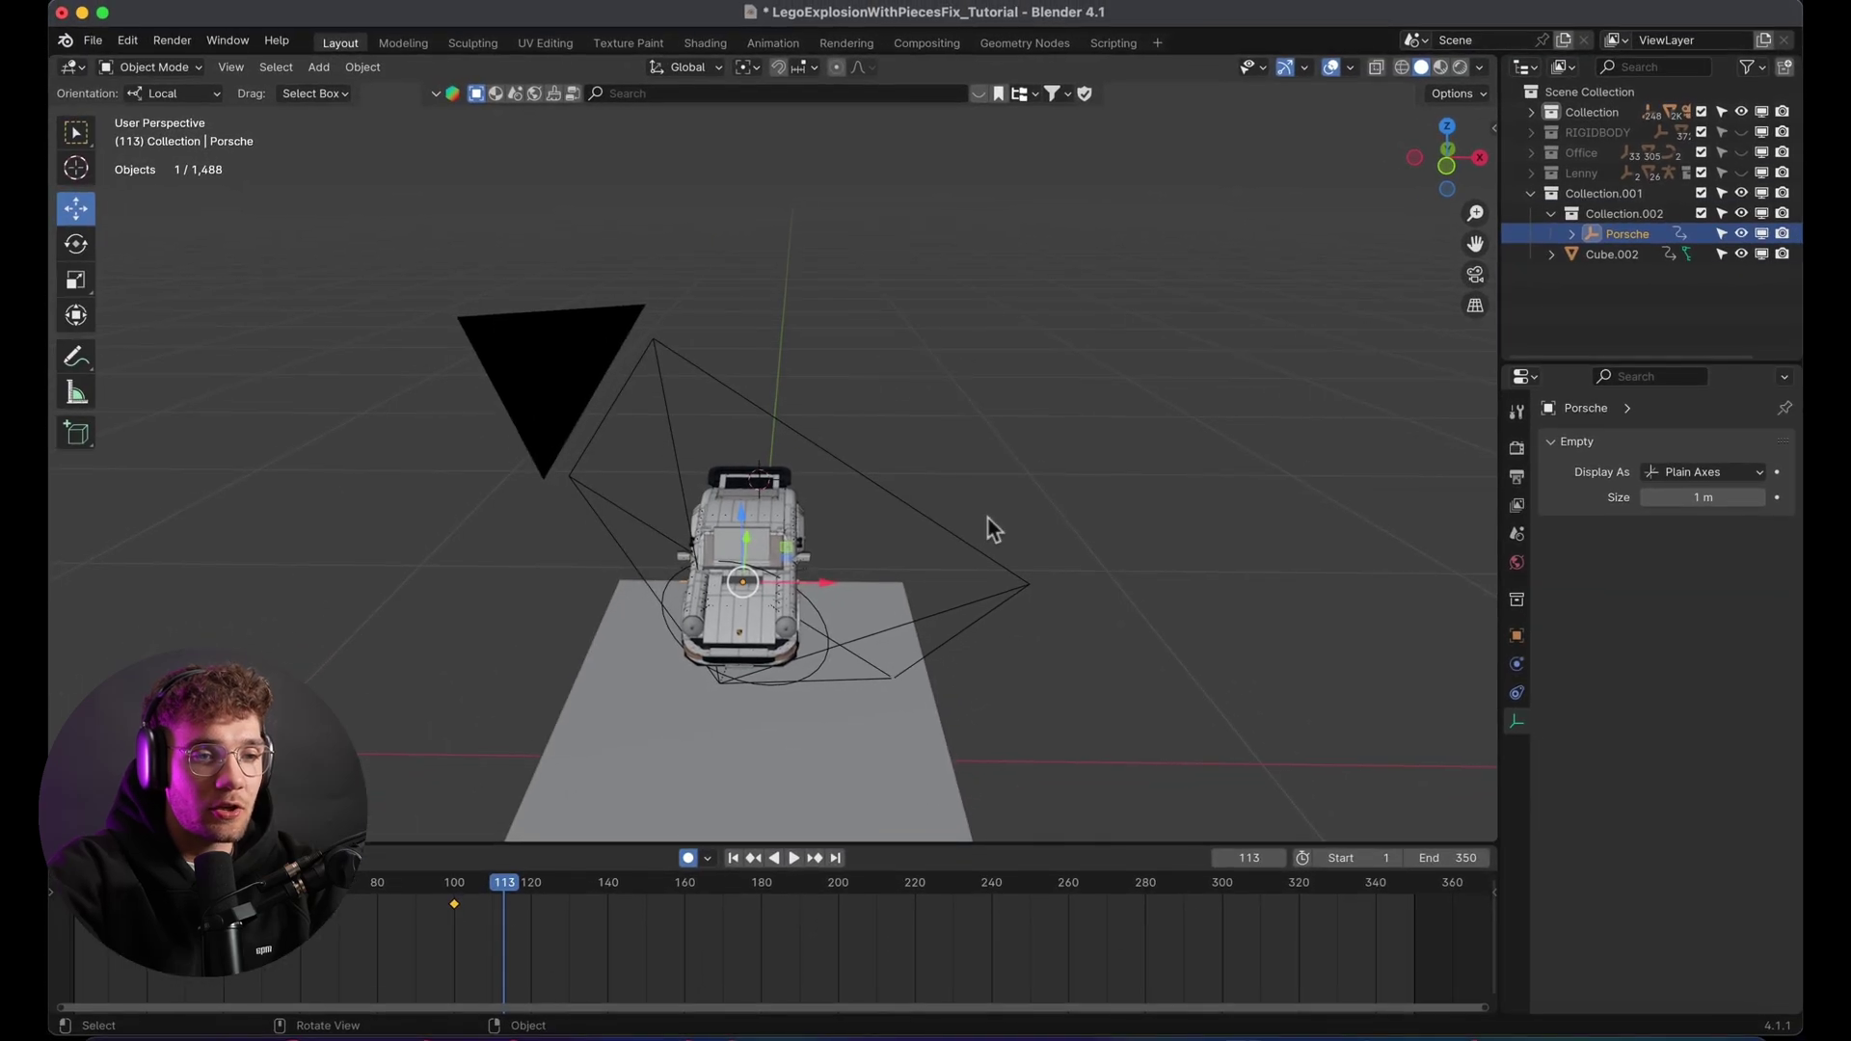
At frame 100 rotate the Porsche empty around Z and keyframe it, then rotate around X
{"action": "middle_click_drag", "start_coordinate": [994, 528], "coordinate": [732, 627]}
{"action": "left_click", "coordinate": [418, 906]}
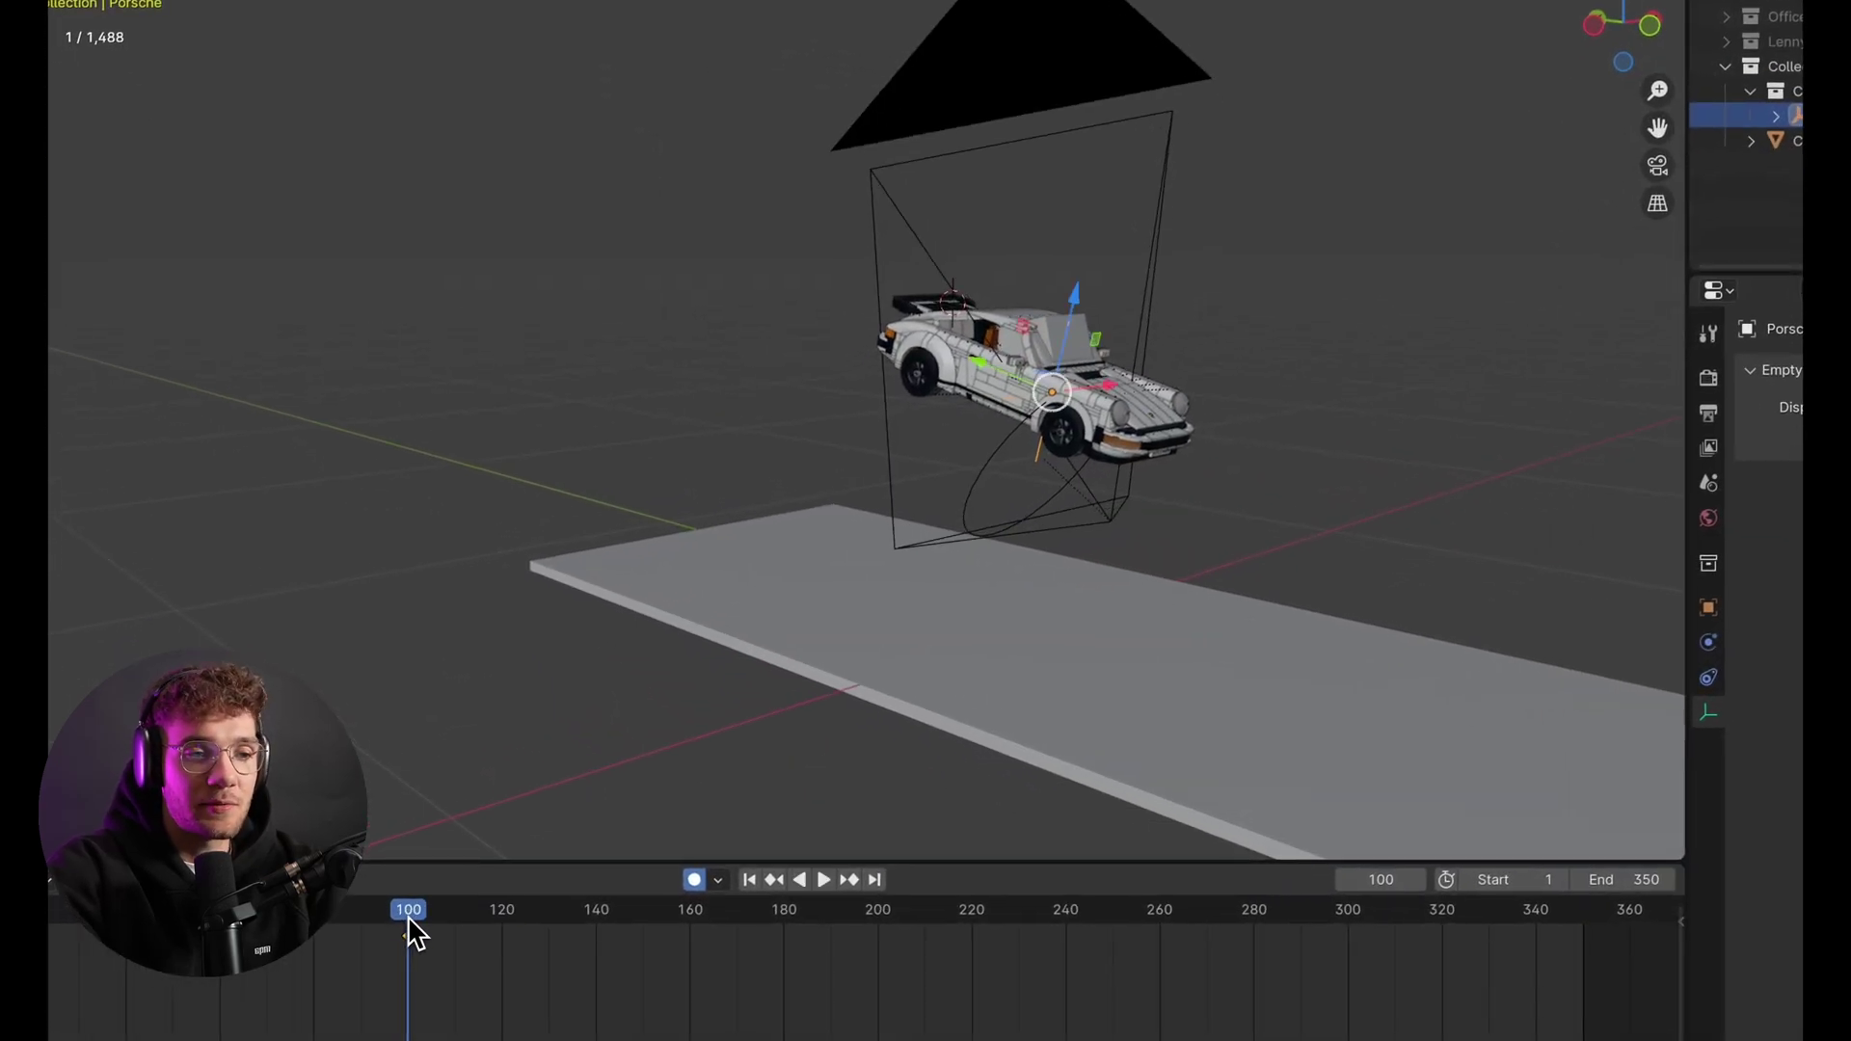
{"action": "left_click", "coordinate": [955, 651]}
{"action": "scroll", "coordinate": [1016, 599], "scroll_direction": "down", "scroll_amount": 20, "text": "alt"}
{"action": "key", "text": "r"}
{"action": "key", "text": "x"}
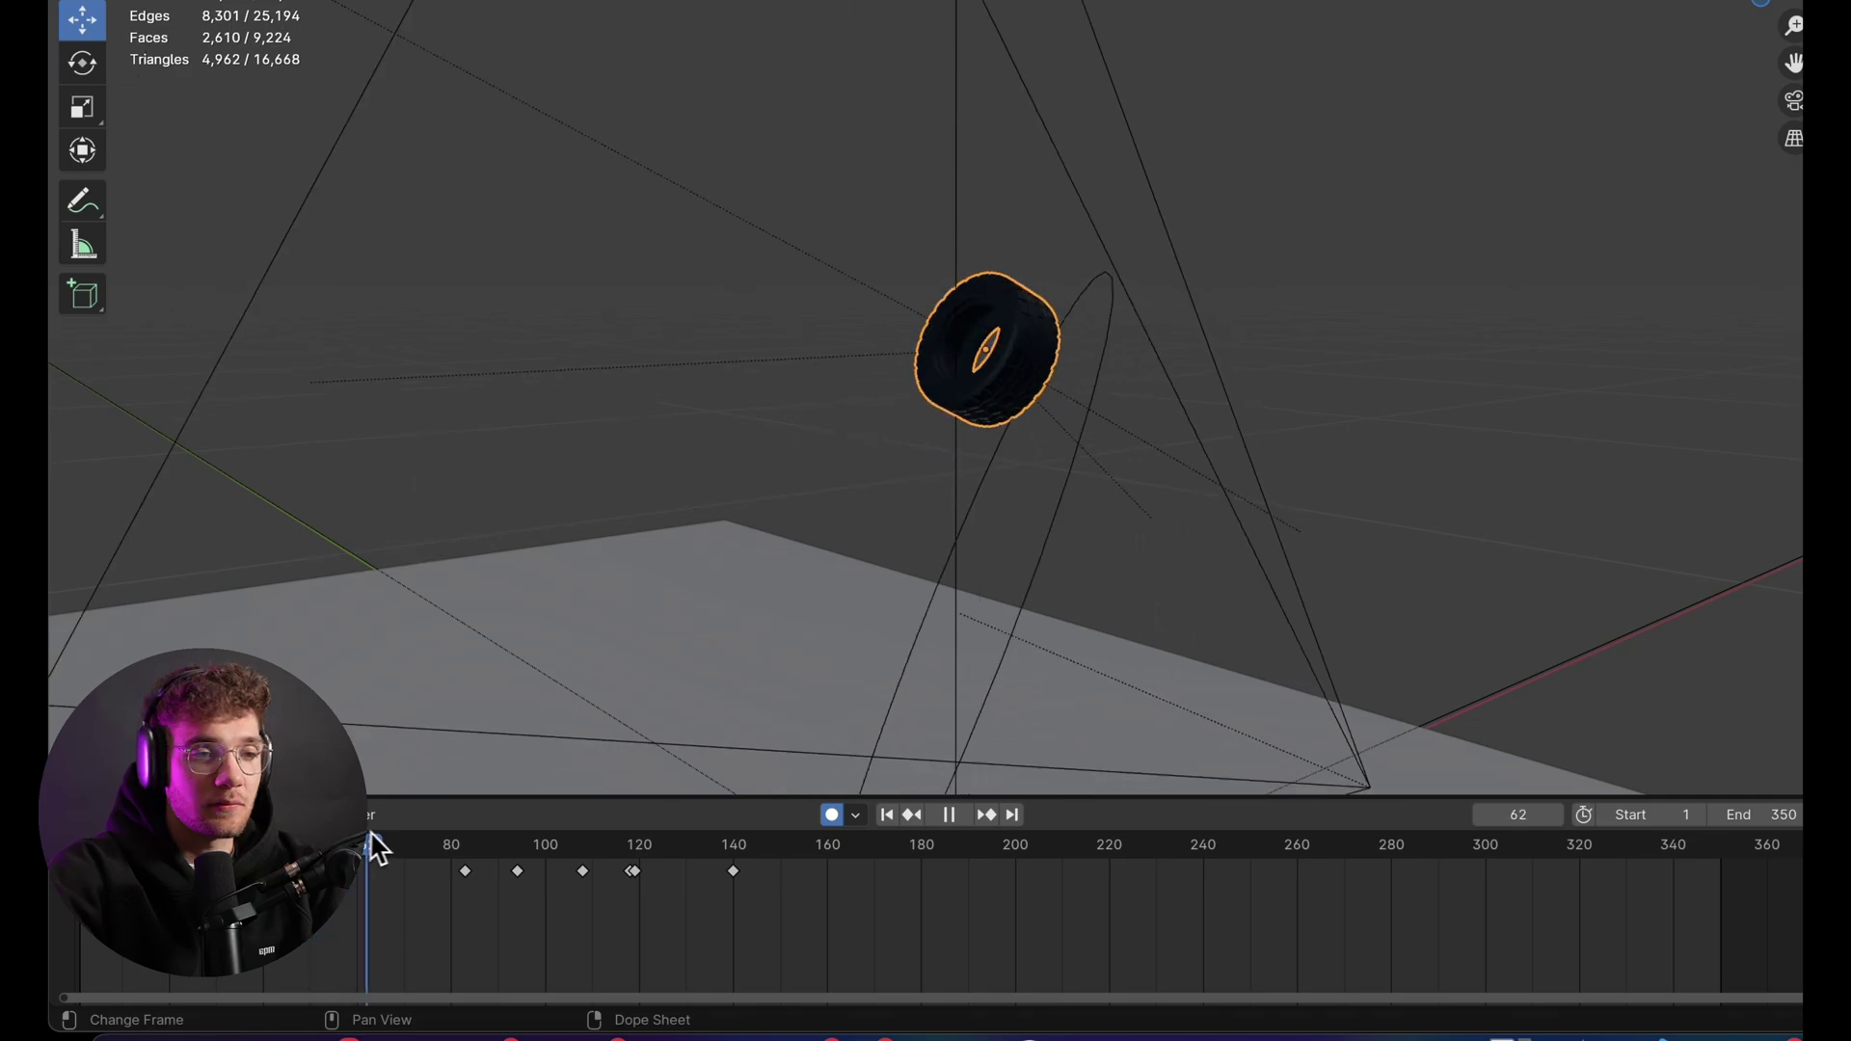
Scrub the wheel animation to frame 89, then enter a fair price of 0 for BrickEssentials
{"action": "left_click_drag", "start_coordinate": [311, 885], "coordinate": [417, 893]}
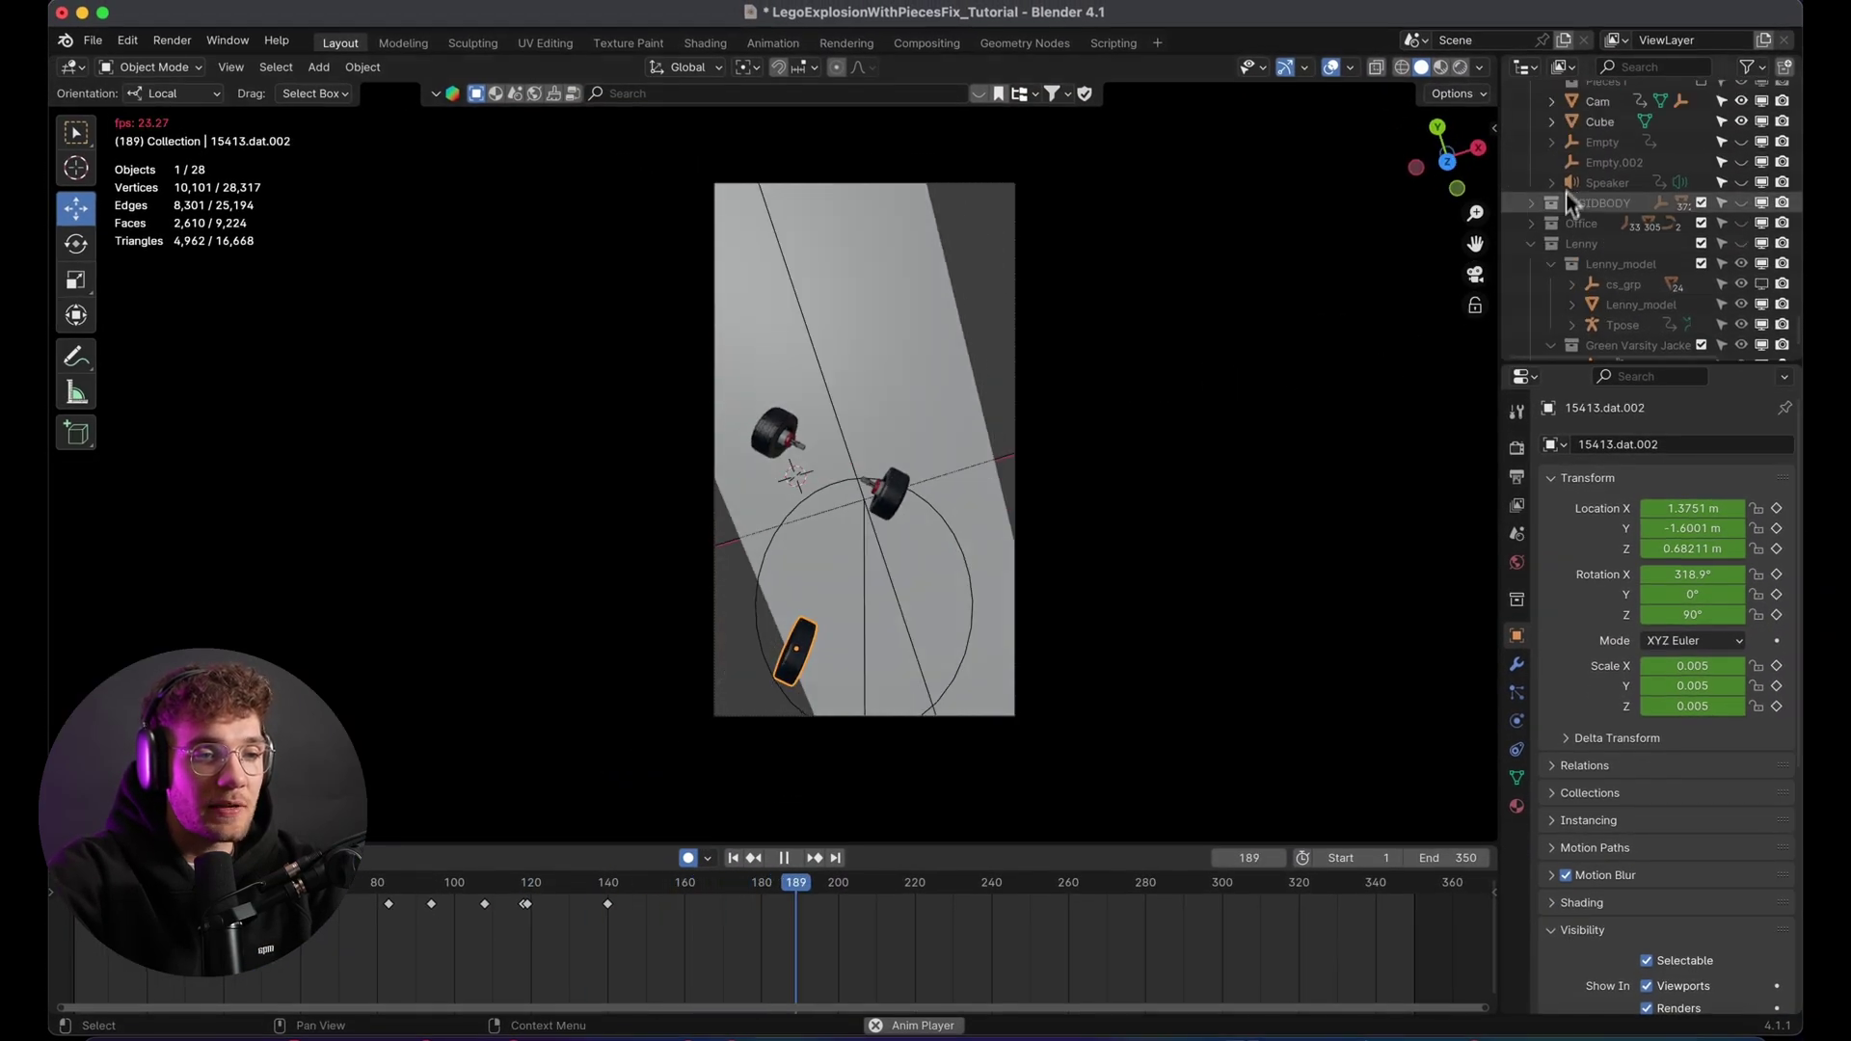
{"action": "scroll", "coordinate": [1600, 224], "scroll_direction": "down", "scroll_amount": 10}
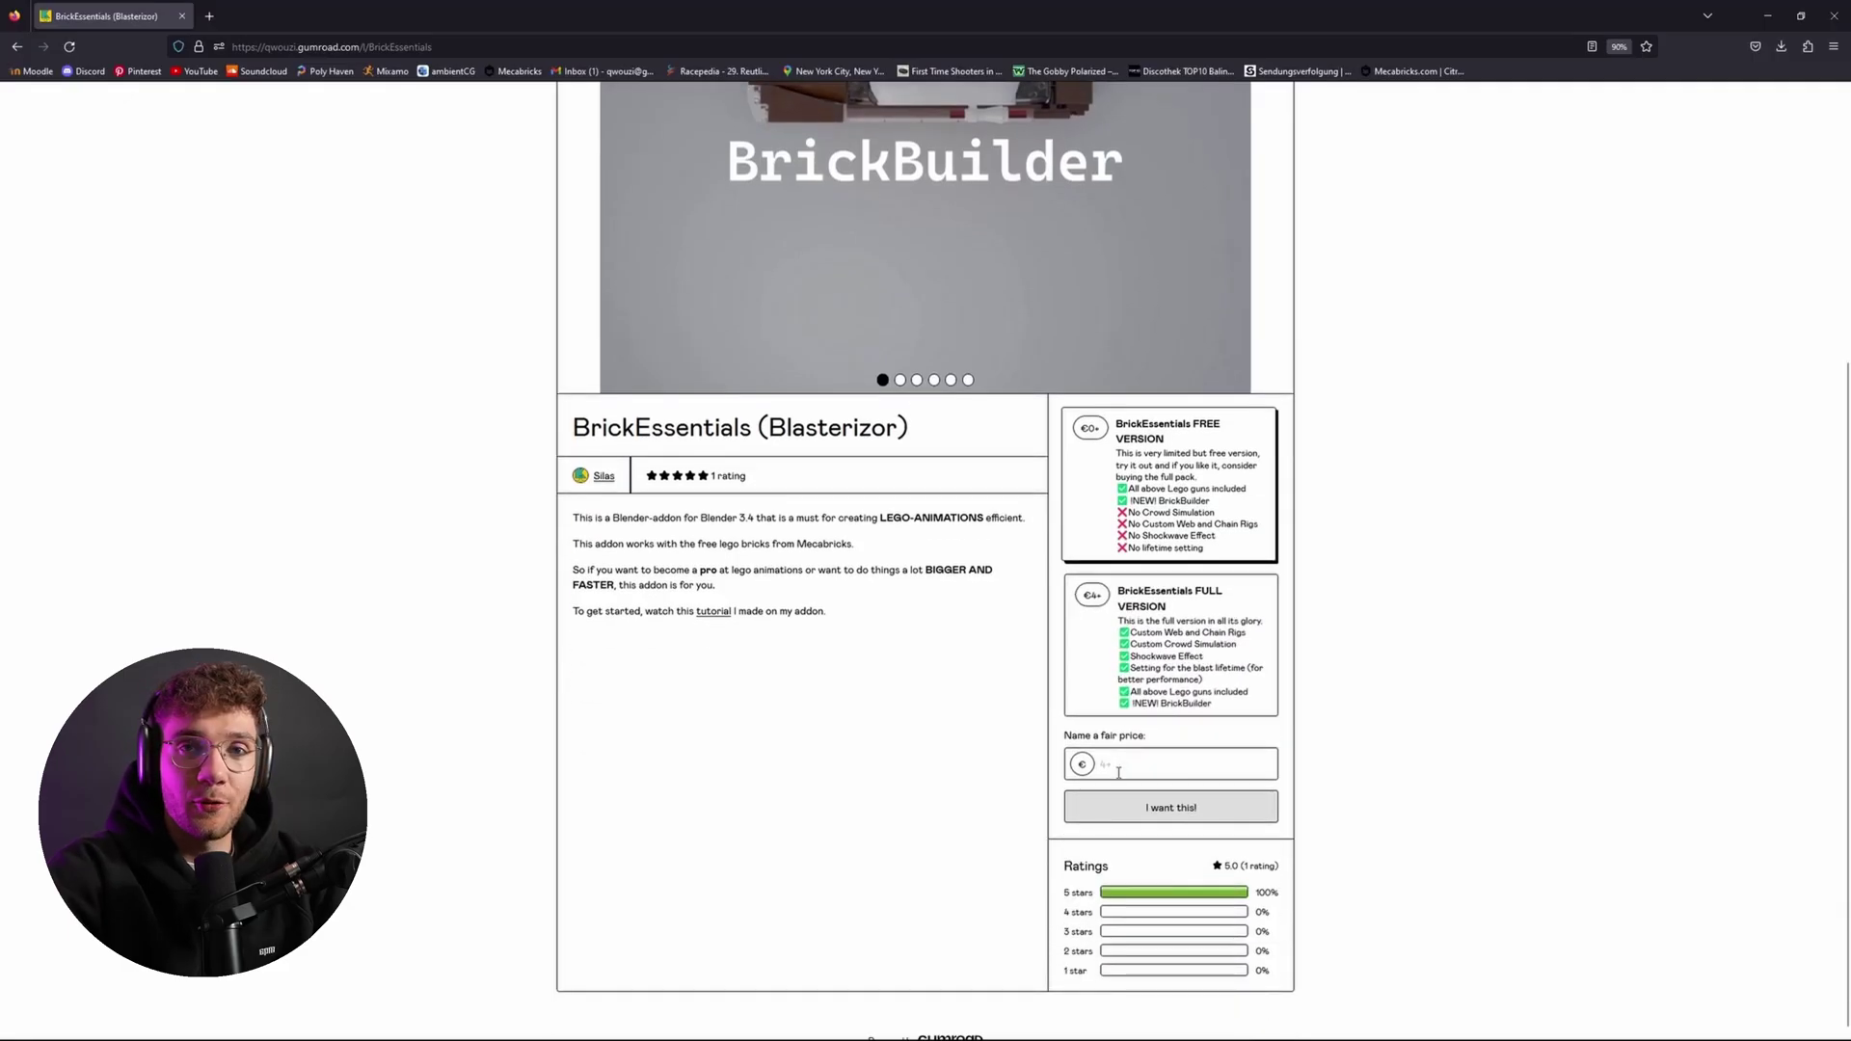
{"action": "left_click", "coordinate": [1118, 767]}
{"action": "type", "text": "0"}
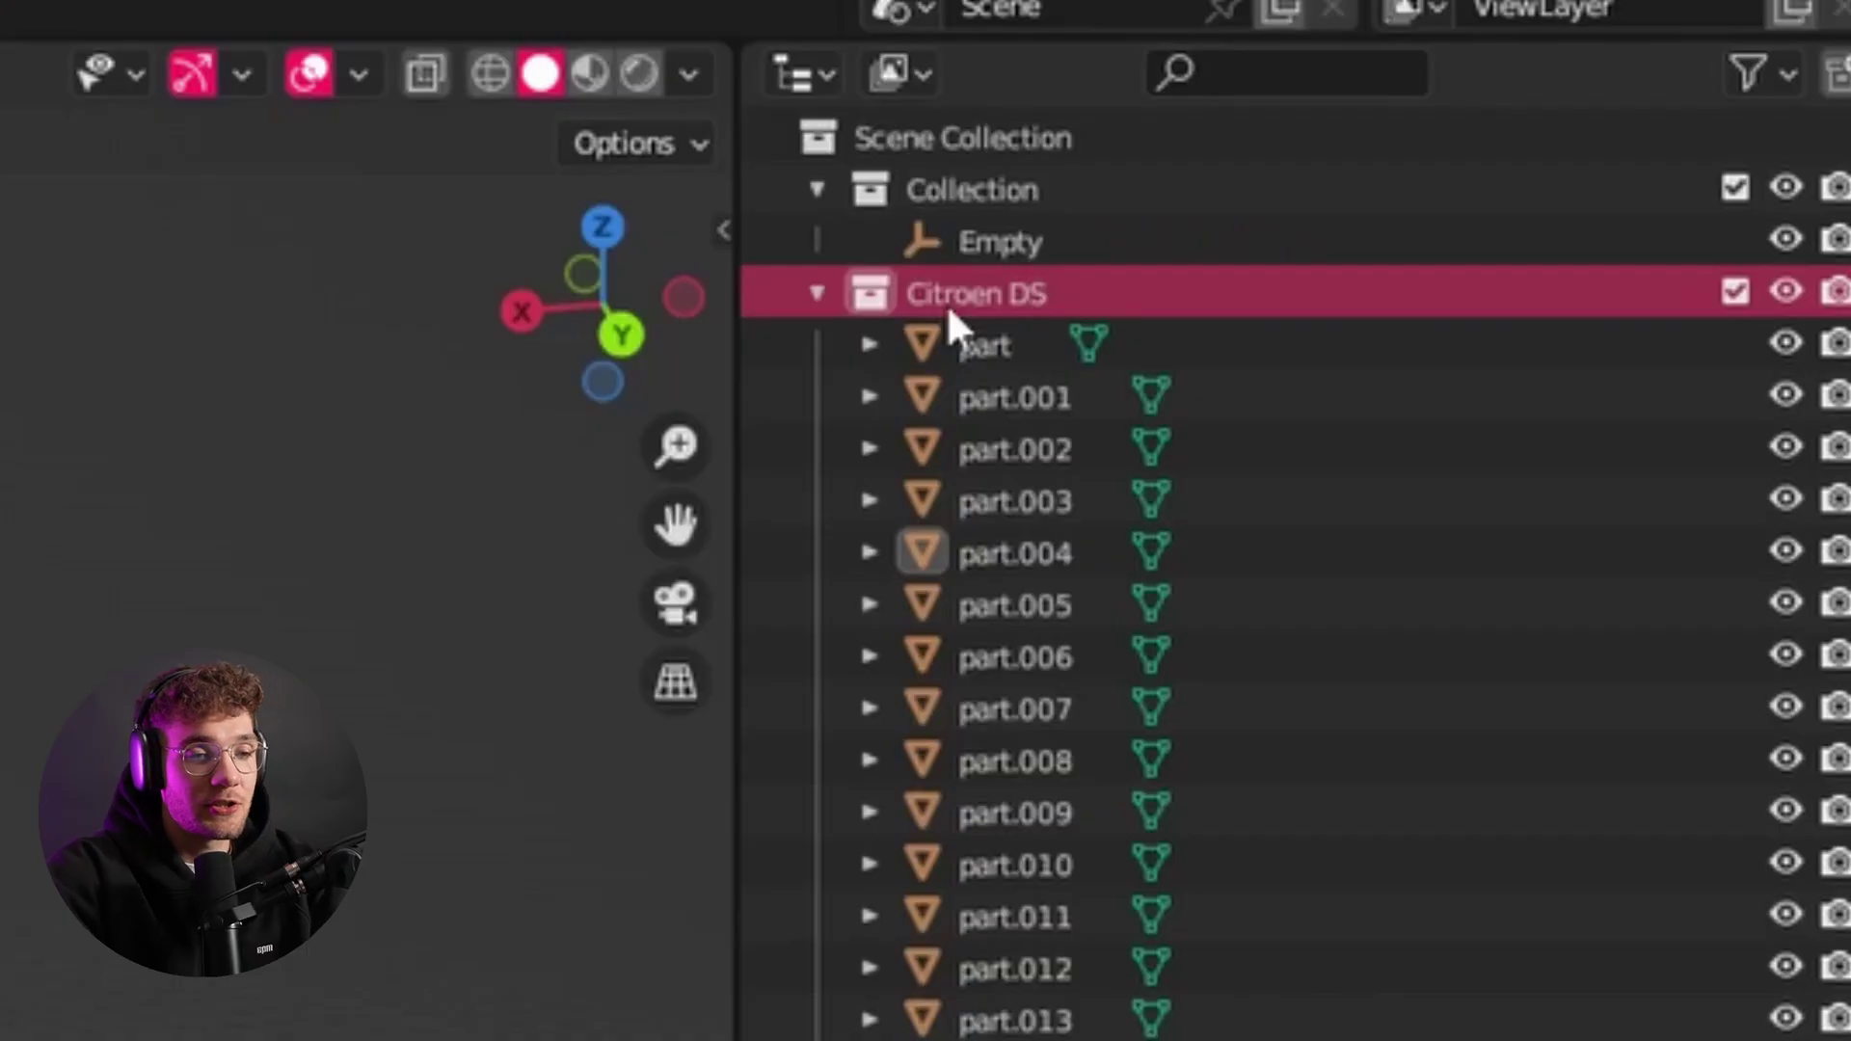
Fill BrickBuilder's Bricks Collection with the Citroen DS collection name and the Pin Point with the Empty
{"action": "double_click", "coordinate": [948, 303]}
{"action": "key", "text": "ctrl+c"}
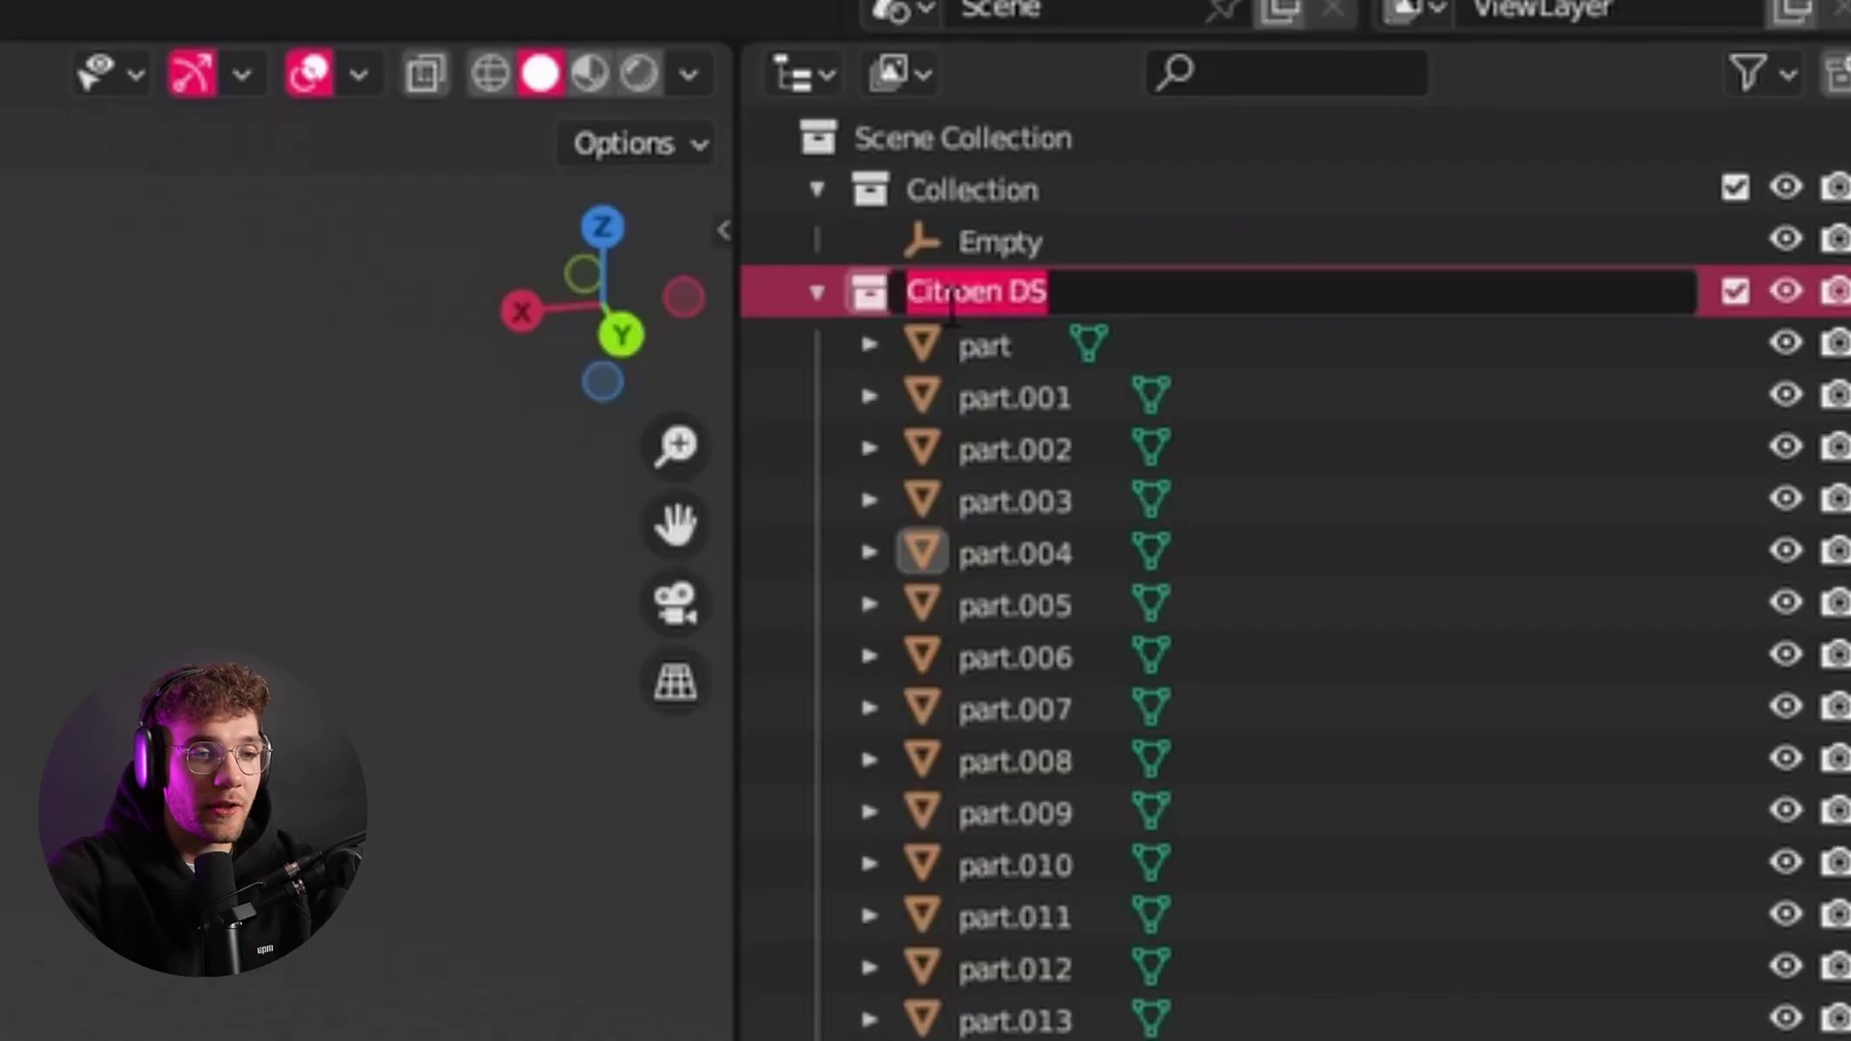
{"action": "left_click", "coordinate": [1080, 260]}
{"action": "key", "text": "ctrl+v"}
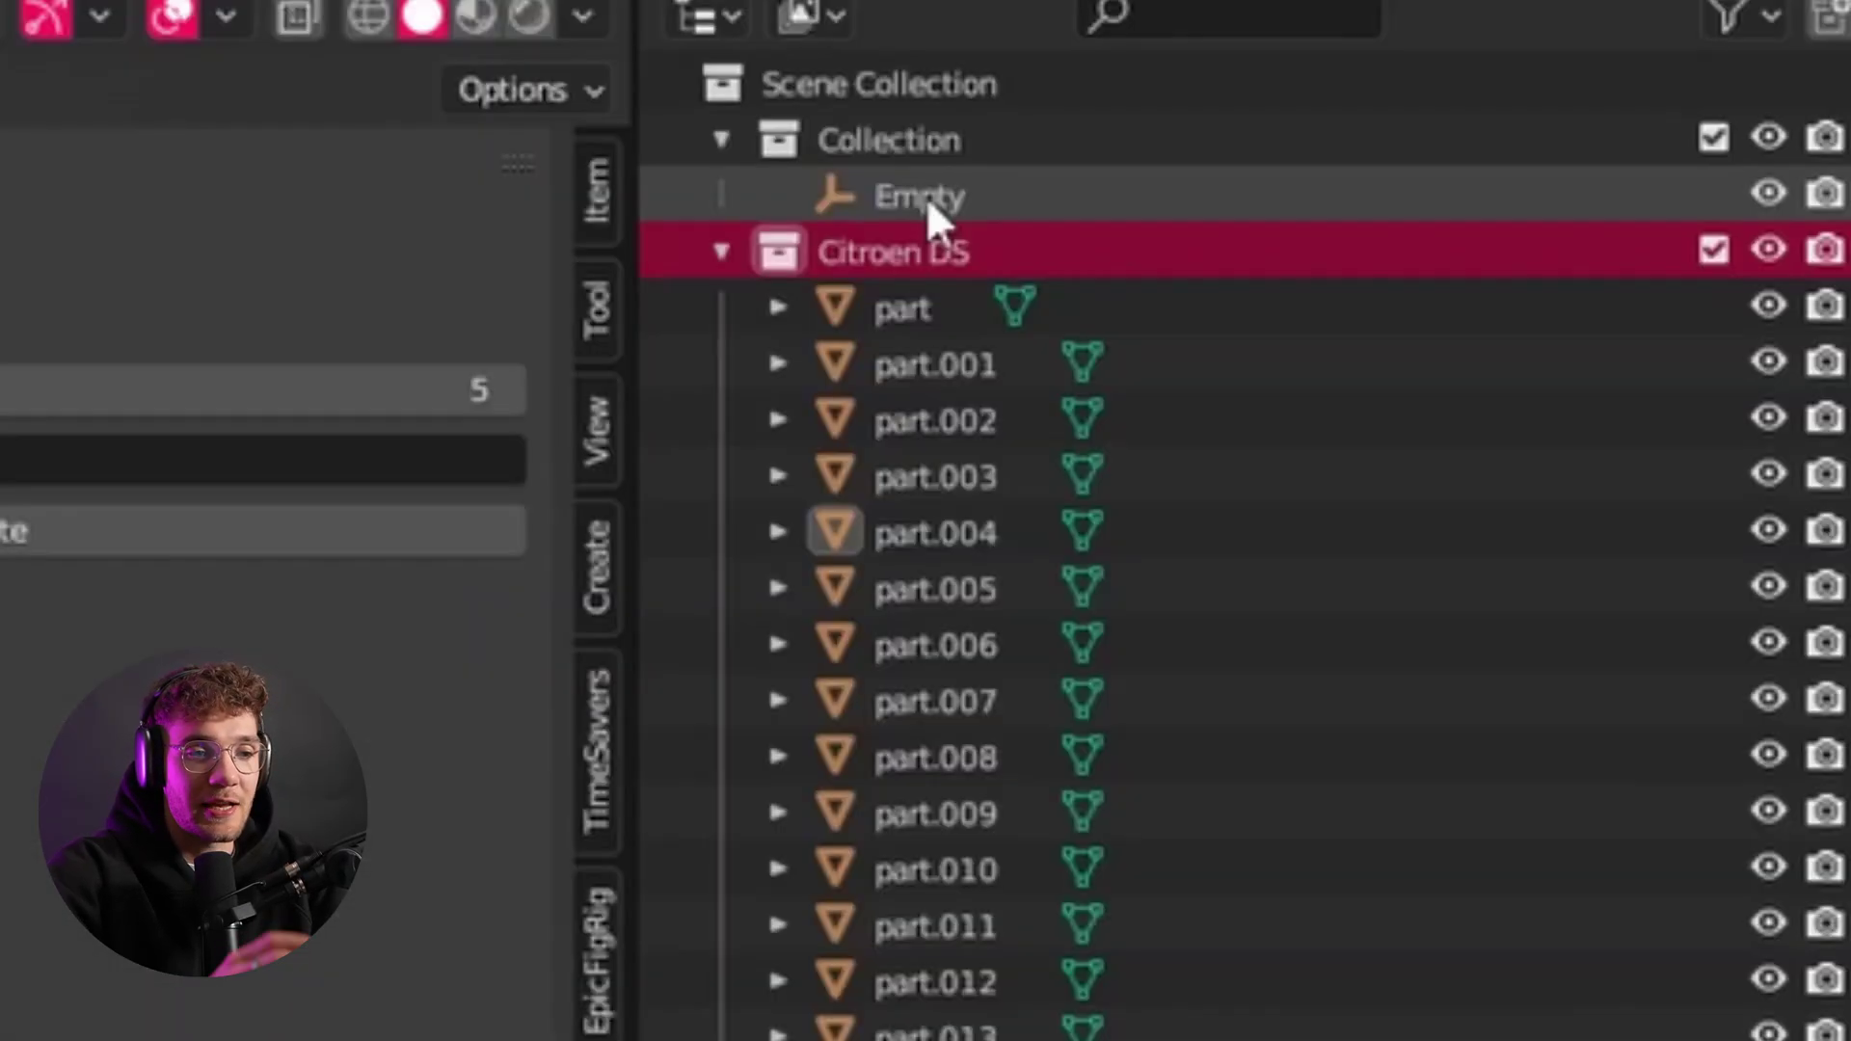
{"action": "double_click", "coordinate": [927, 195]}
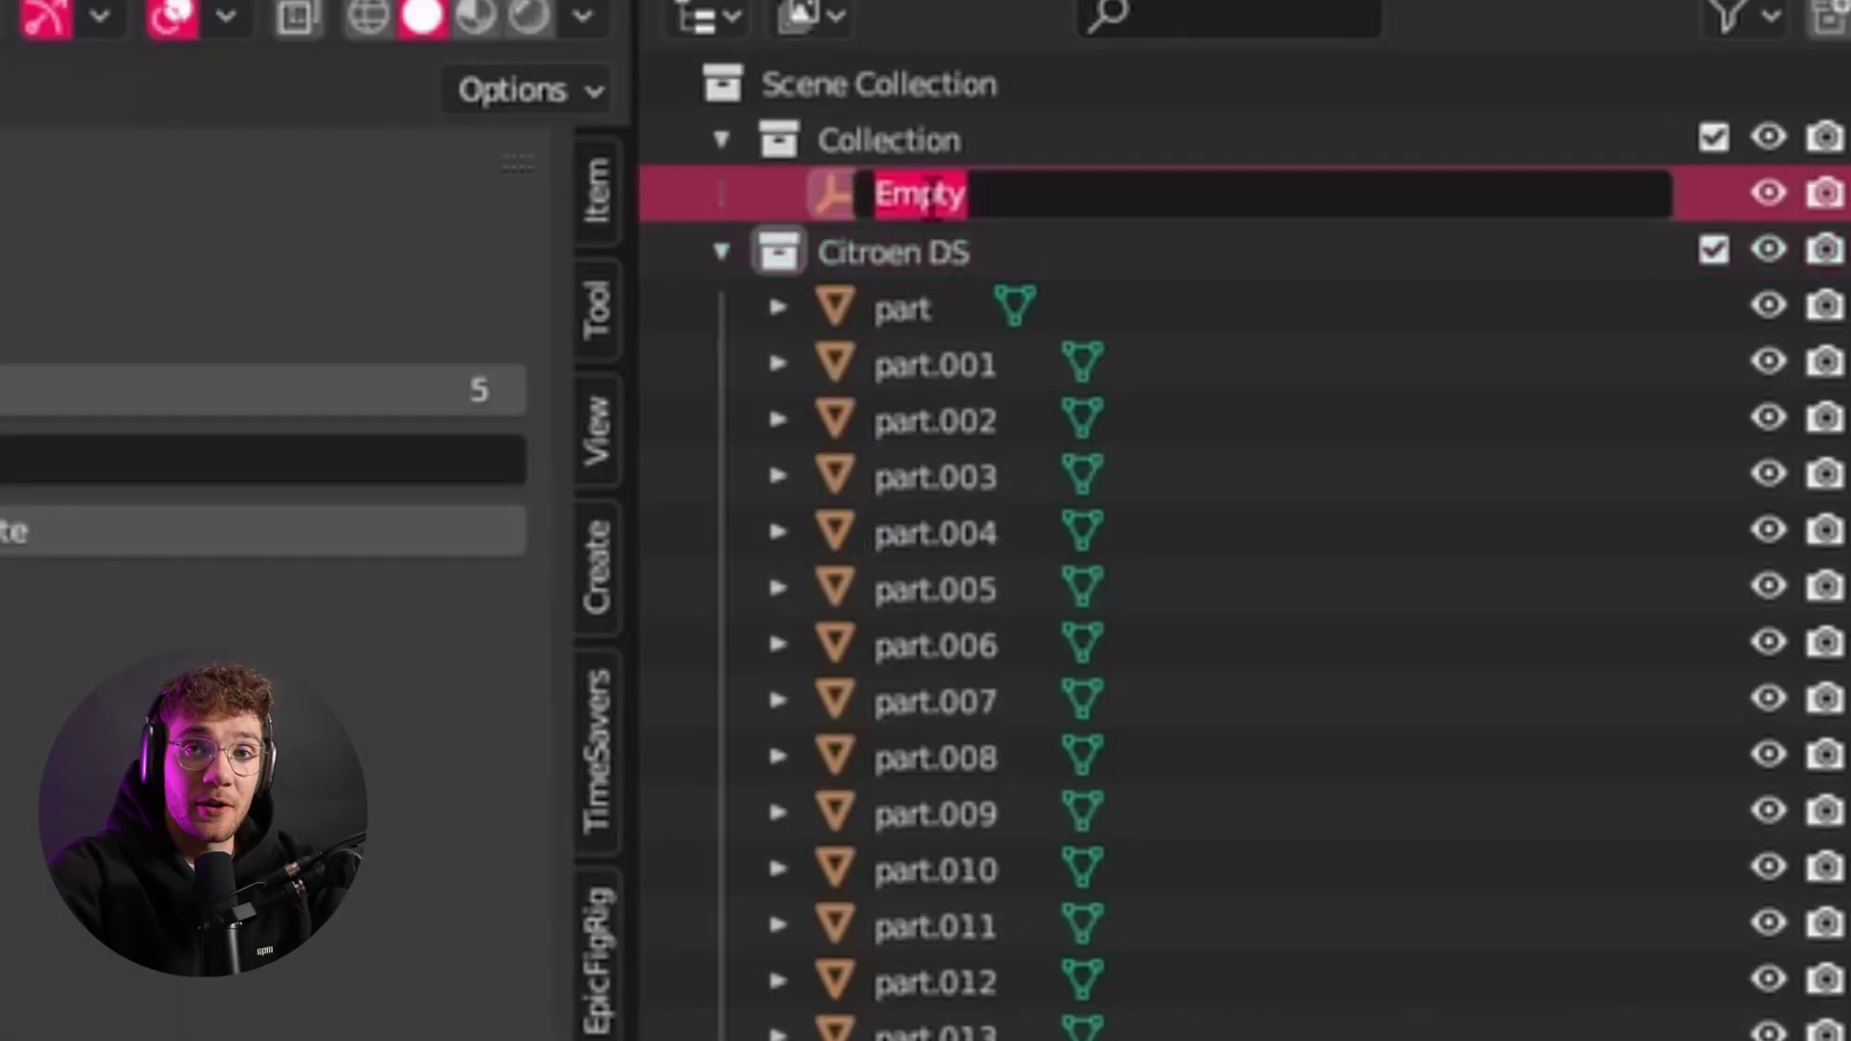
{"action": "left_click", "coordinate": [1118, 357]}
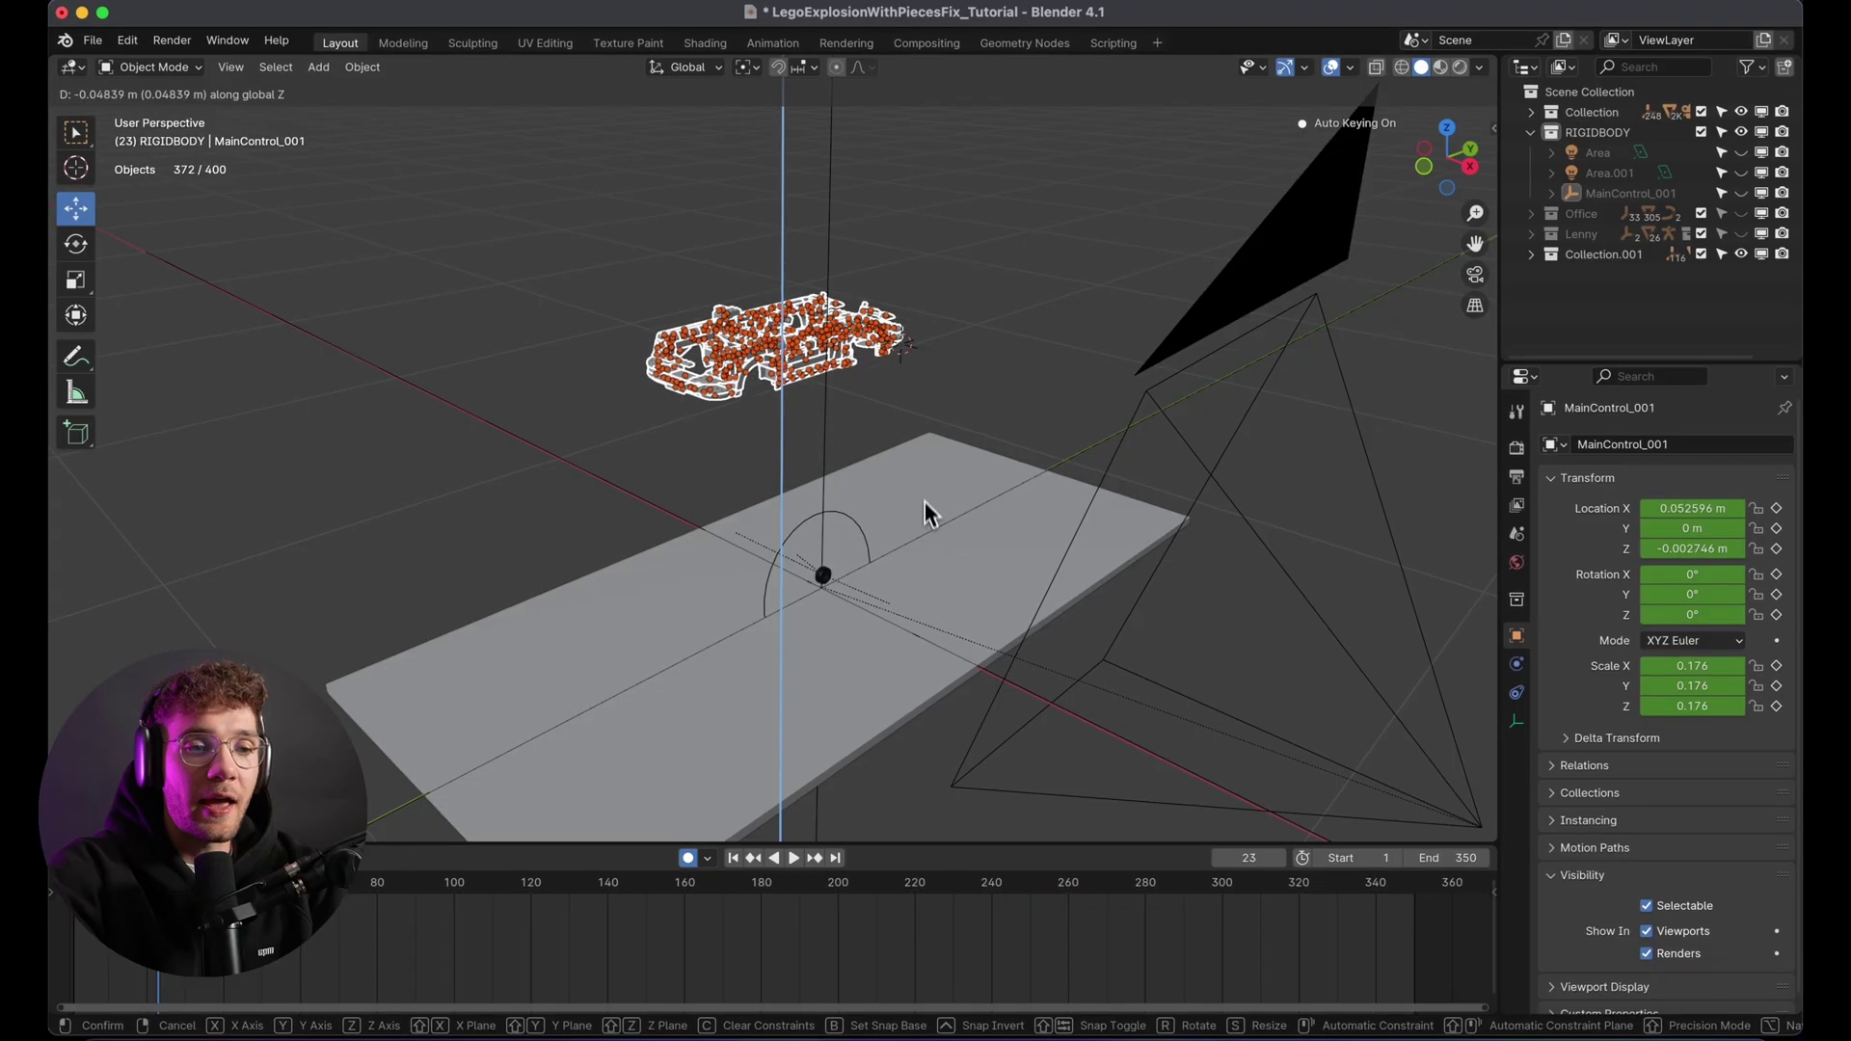
Confirm the raised car pieces and add rigid body physics to brick 3001_dat_003
{"action": "left_click", "coordinate": [925, 506]}
{"action": "key", "text": "KP_Decimal"}
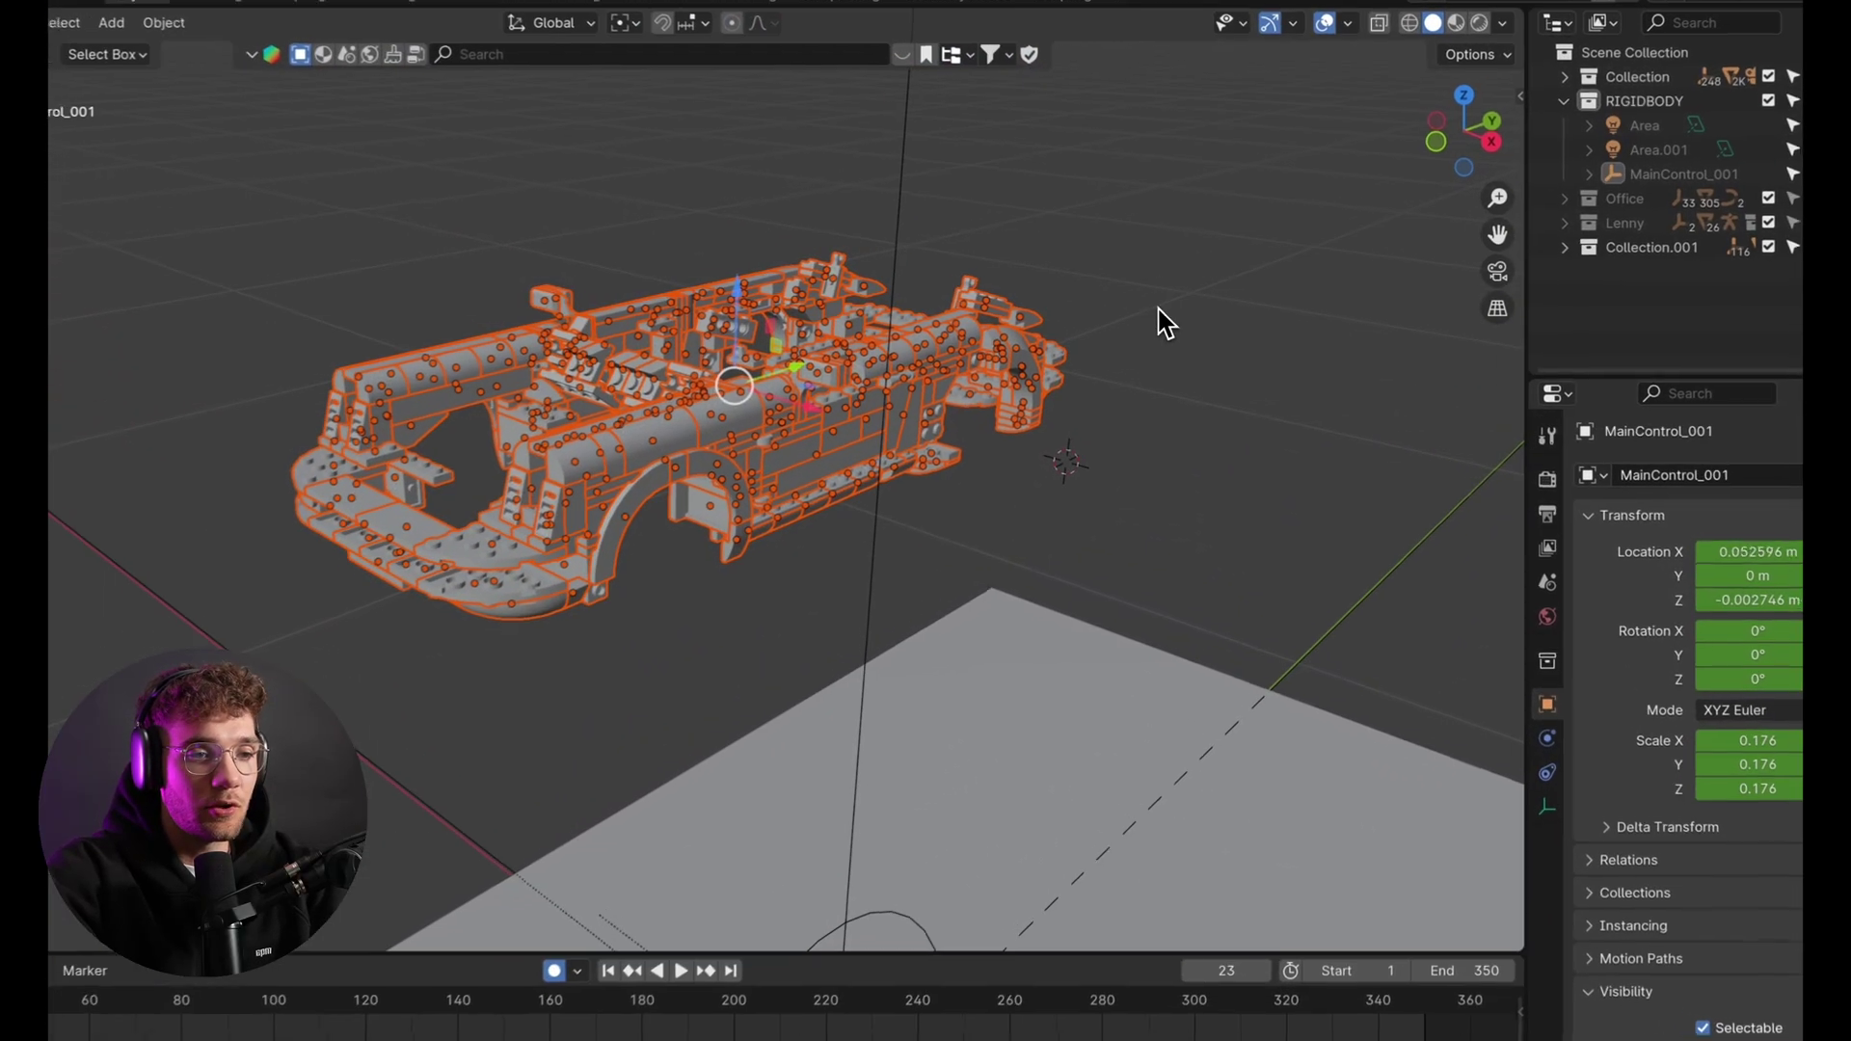
{"action": "left_click", "coordinate": [777, 475]}
{"action": "left_click", "coordinate": [1516, 720]}
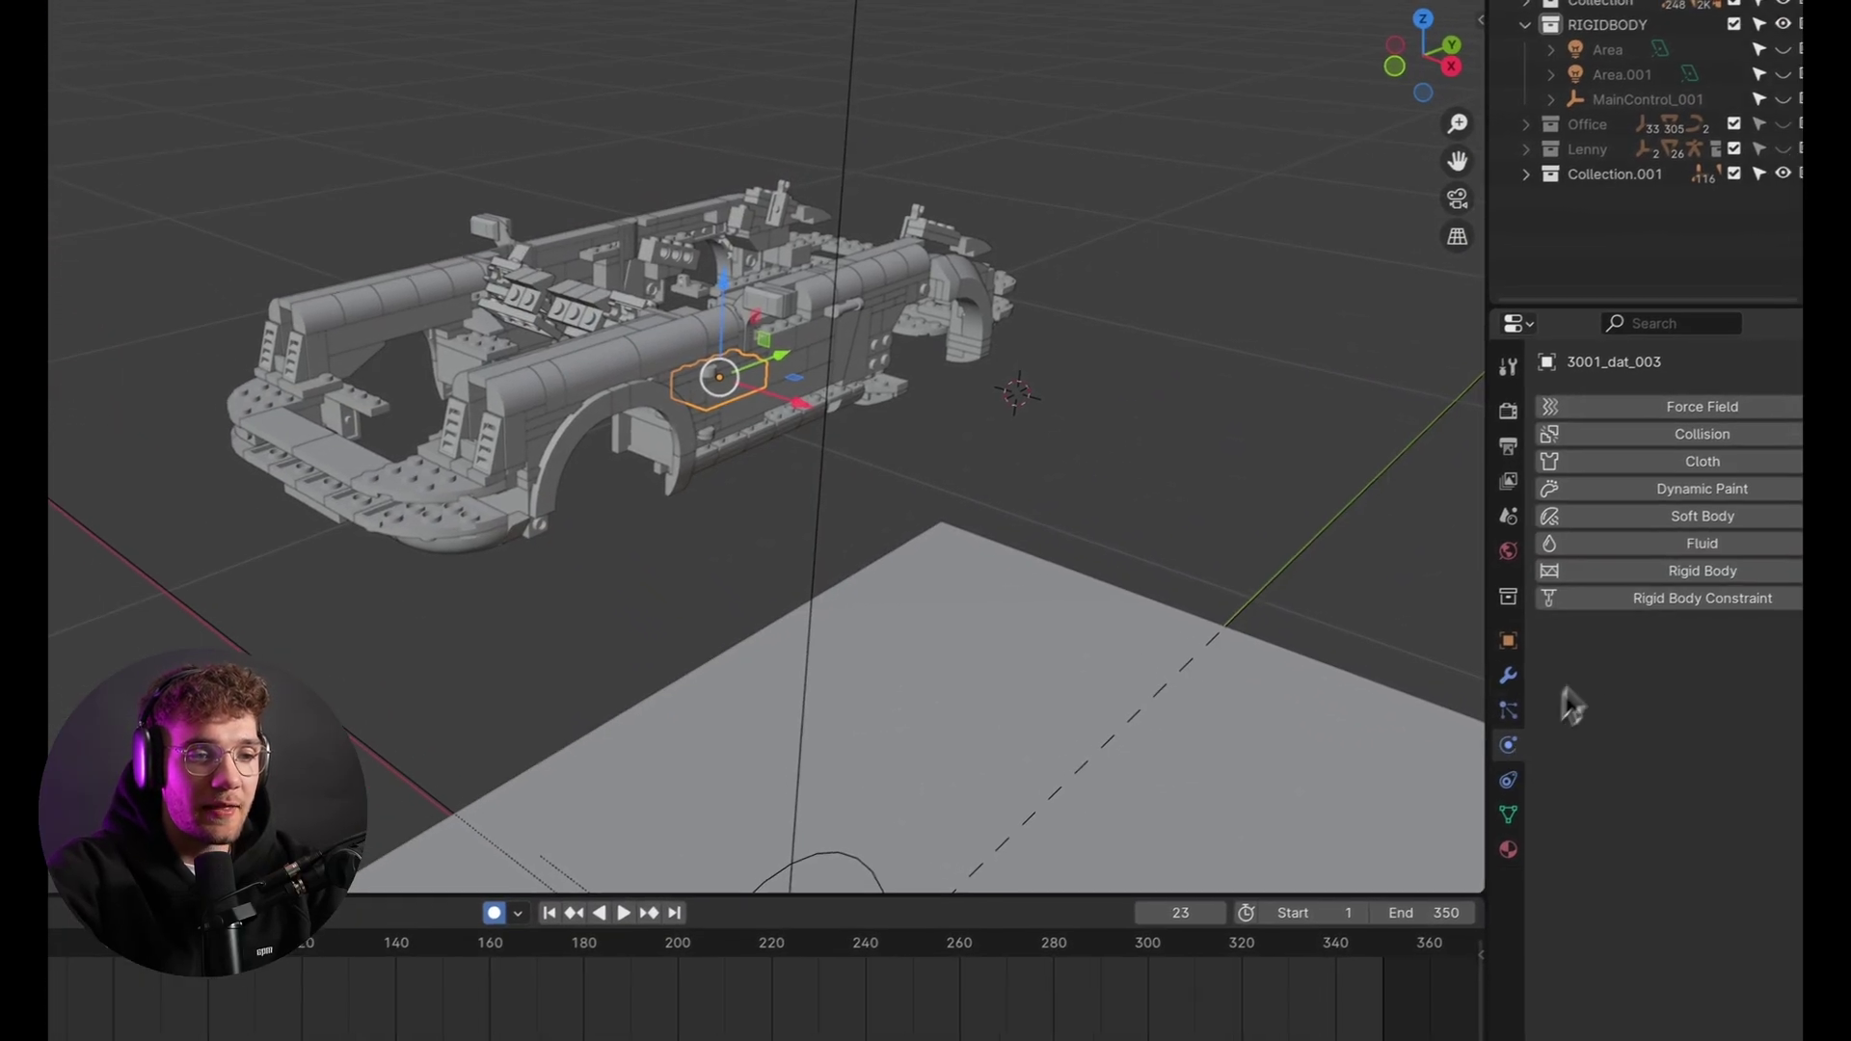
{"action": "left_click", "coordinate": [1684, 571]}
{"action": "scroll", "coordinate": [1608, 620], "scroll_direction": "down", "scroll_amount": 5}
{"action": "middle_click_drag", "start_coordinate": [1412, 501], "coordinate": [1402, 579]}
{"action": "scroll", "coordinate": [1277, 627], "scroll_direction": "down", "scroll_amount": 3}
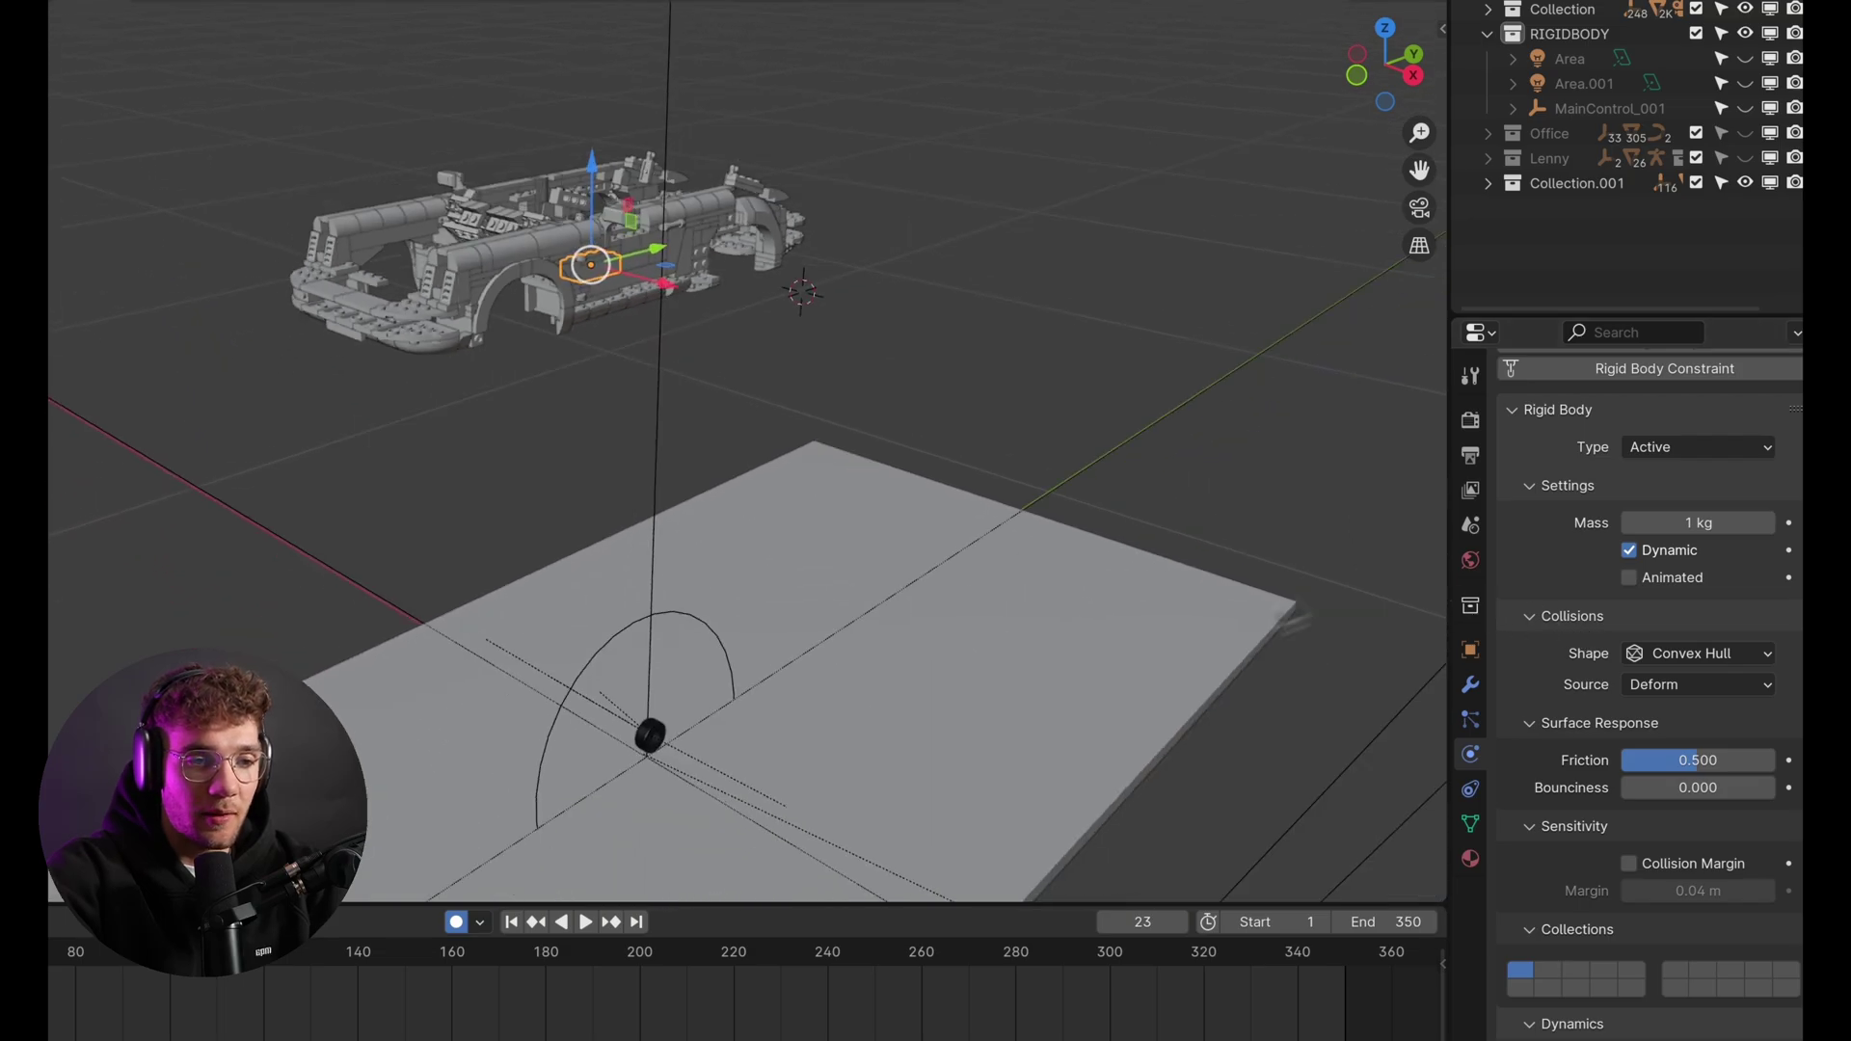
Copy the brick's rigid body settings to all car pieces with Copy from Active
{"action": "left_click", "coordinate": [1620, 108]}
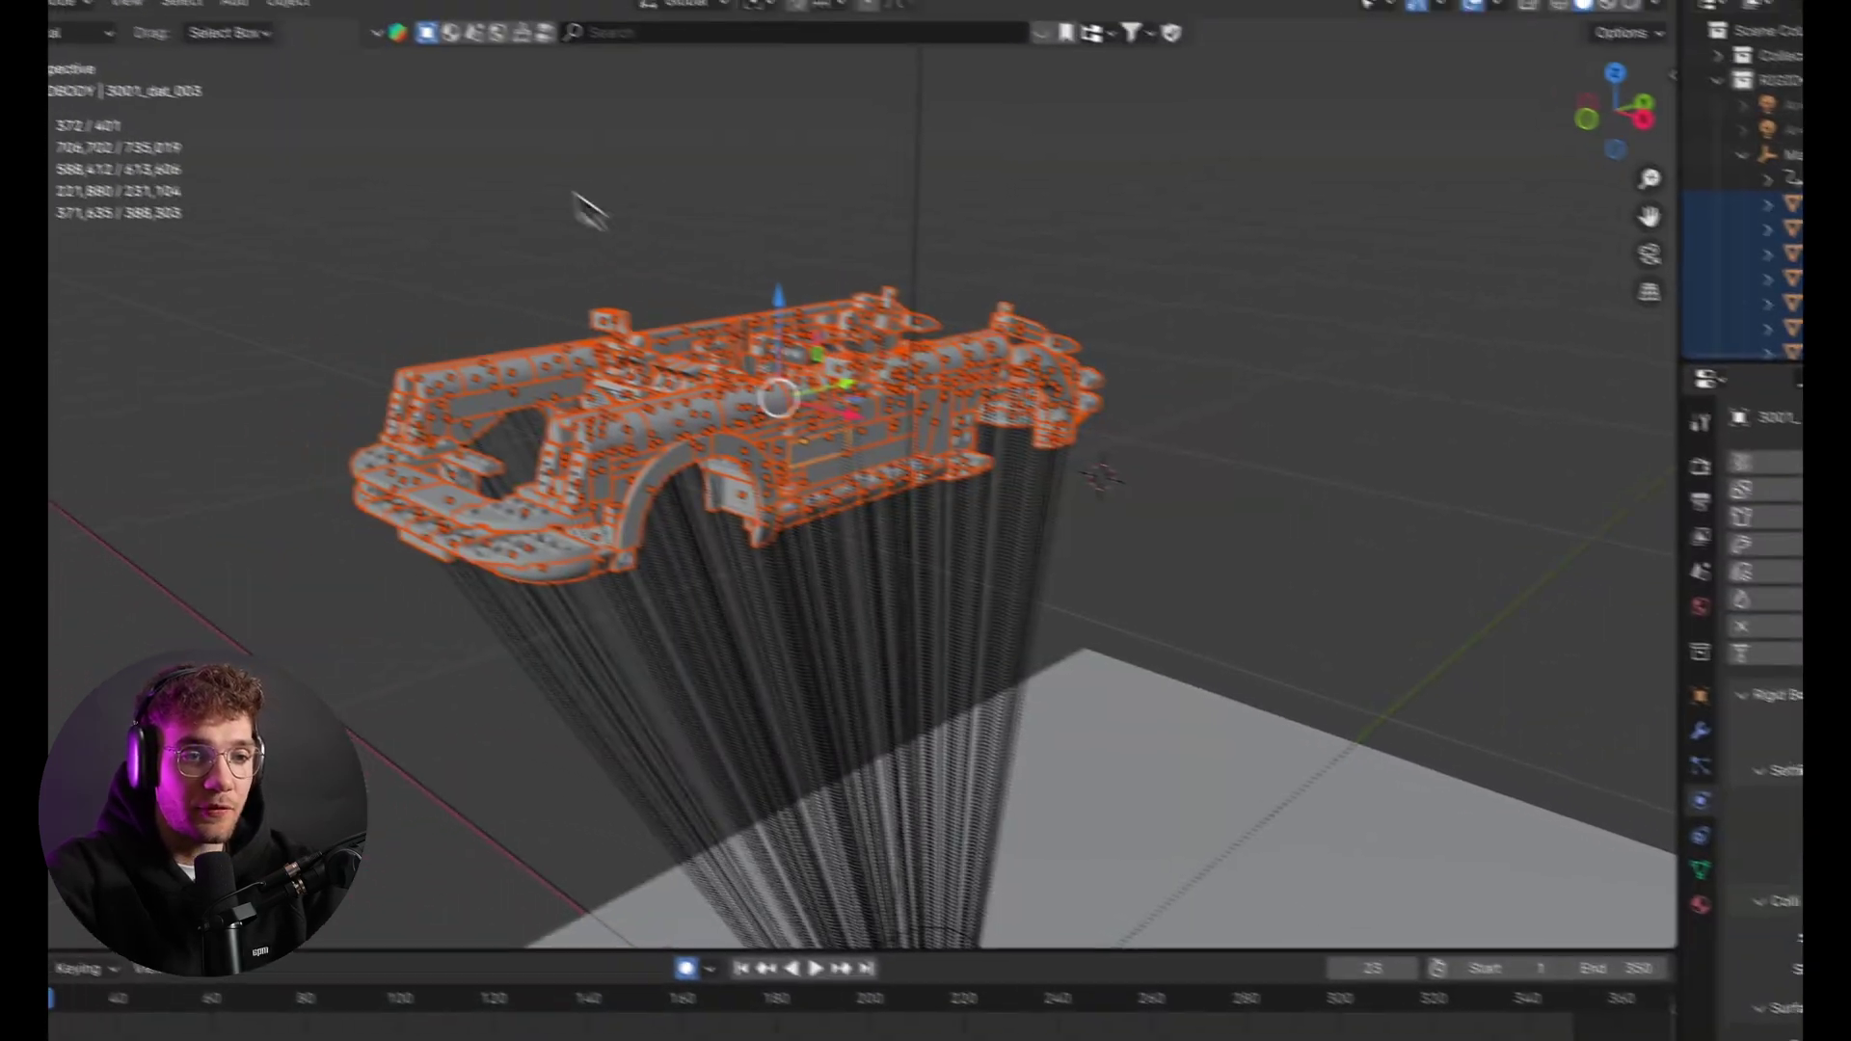
{"action": "left_click", "coordinate": [364, 55]}
{"action": "mouse_move", "coordinate": [495, 808]}
{"action": "mouse_move", "coordinate": [462, 679]}
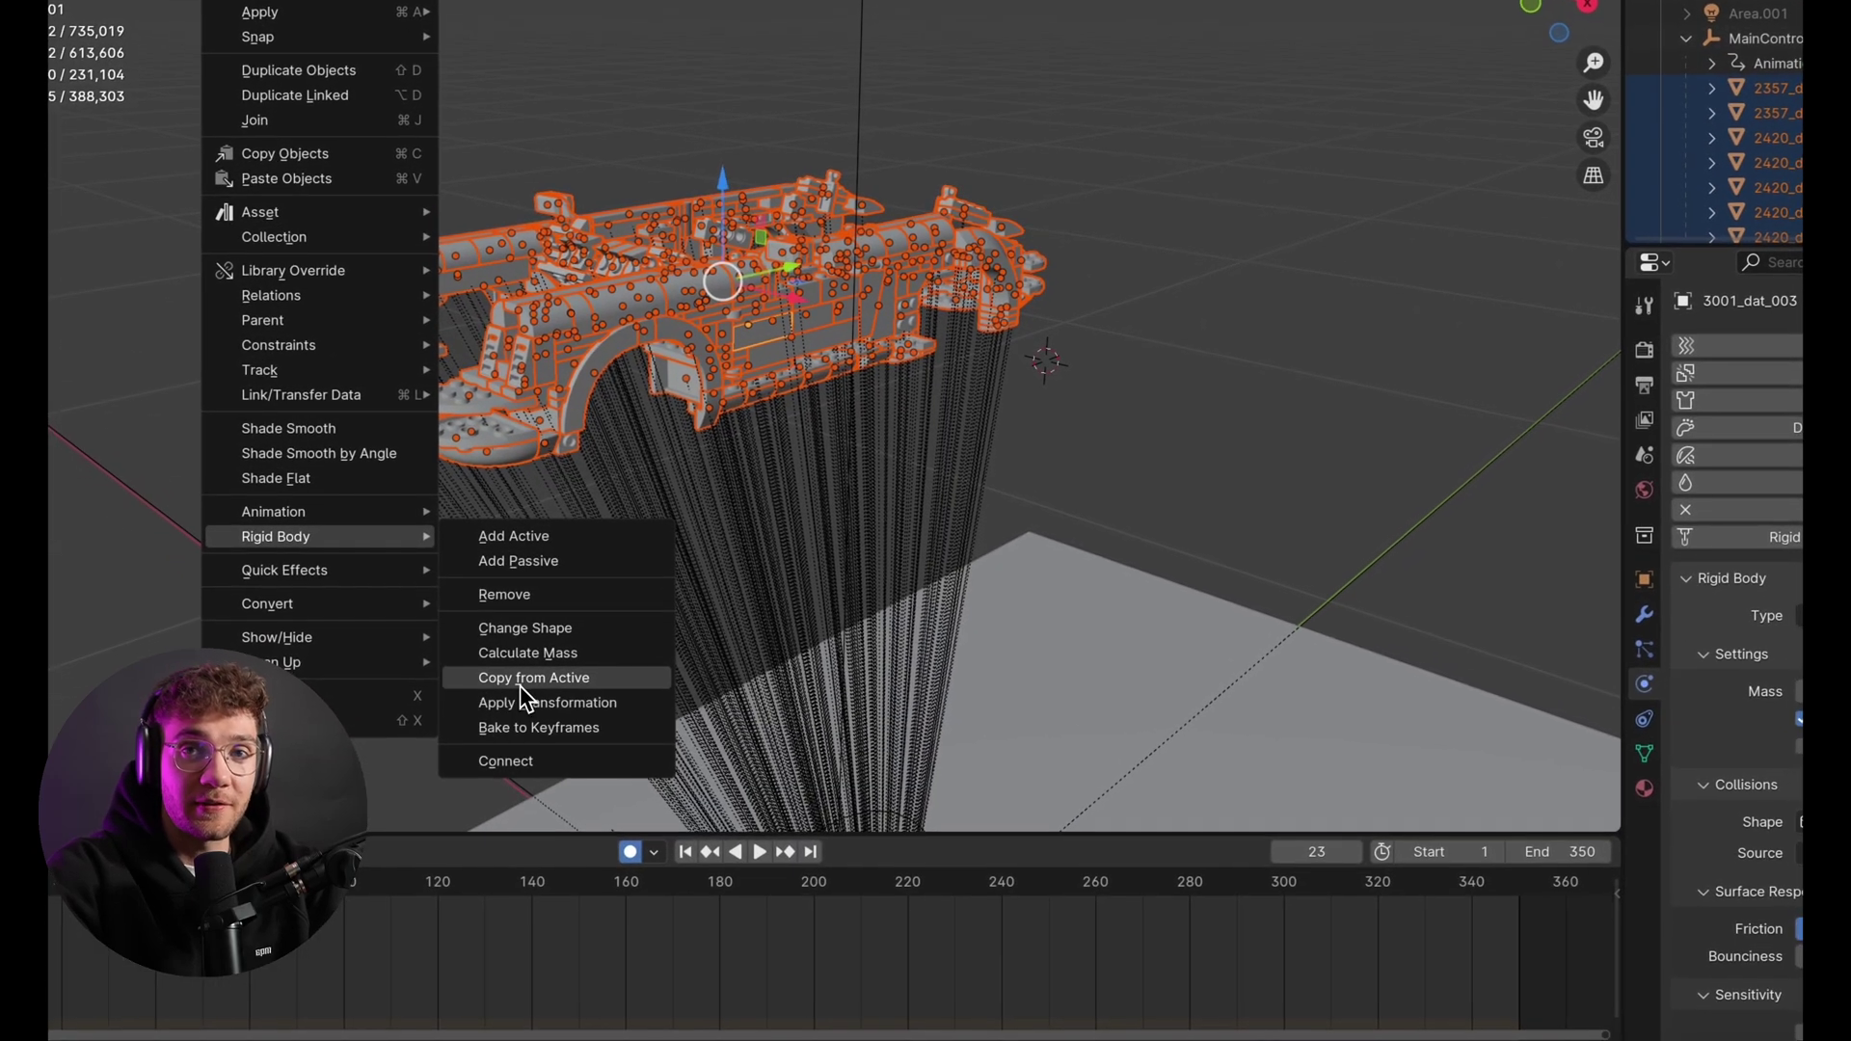
{"action": "left_click", "coordinate": [663, 818]}
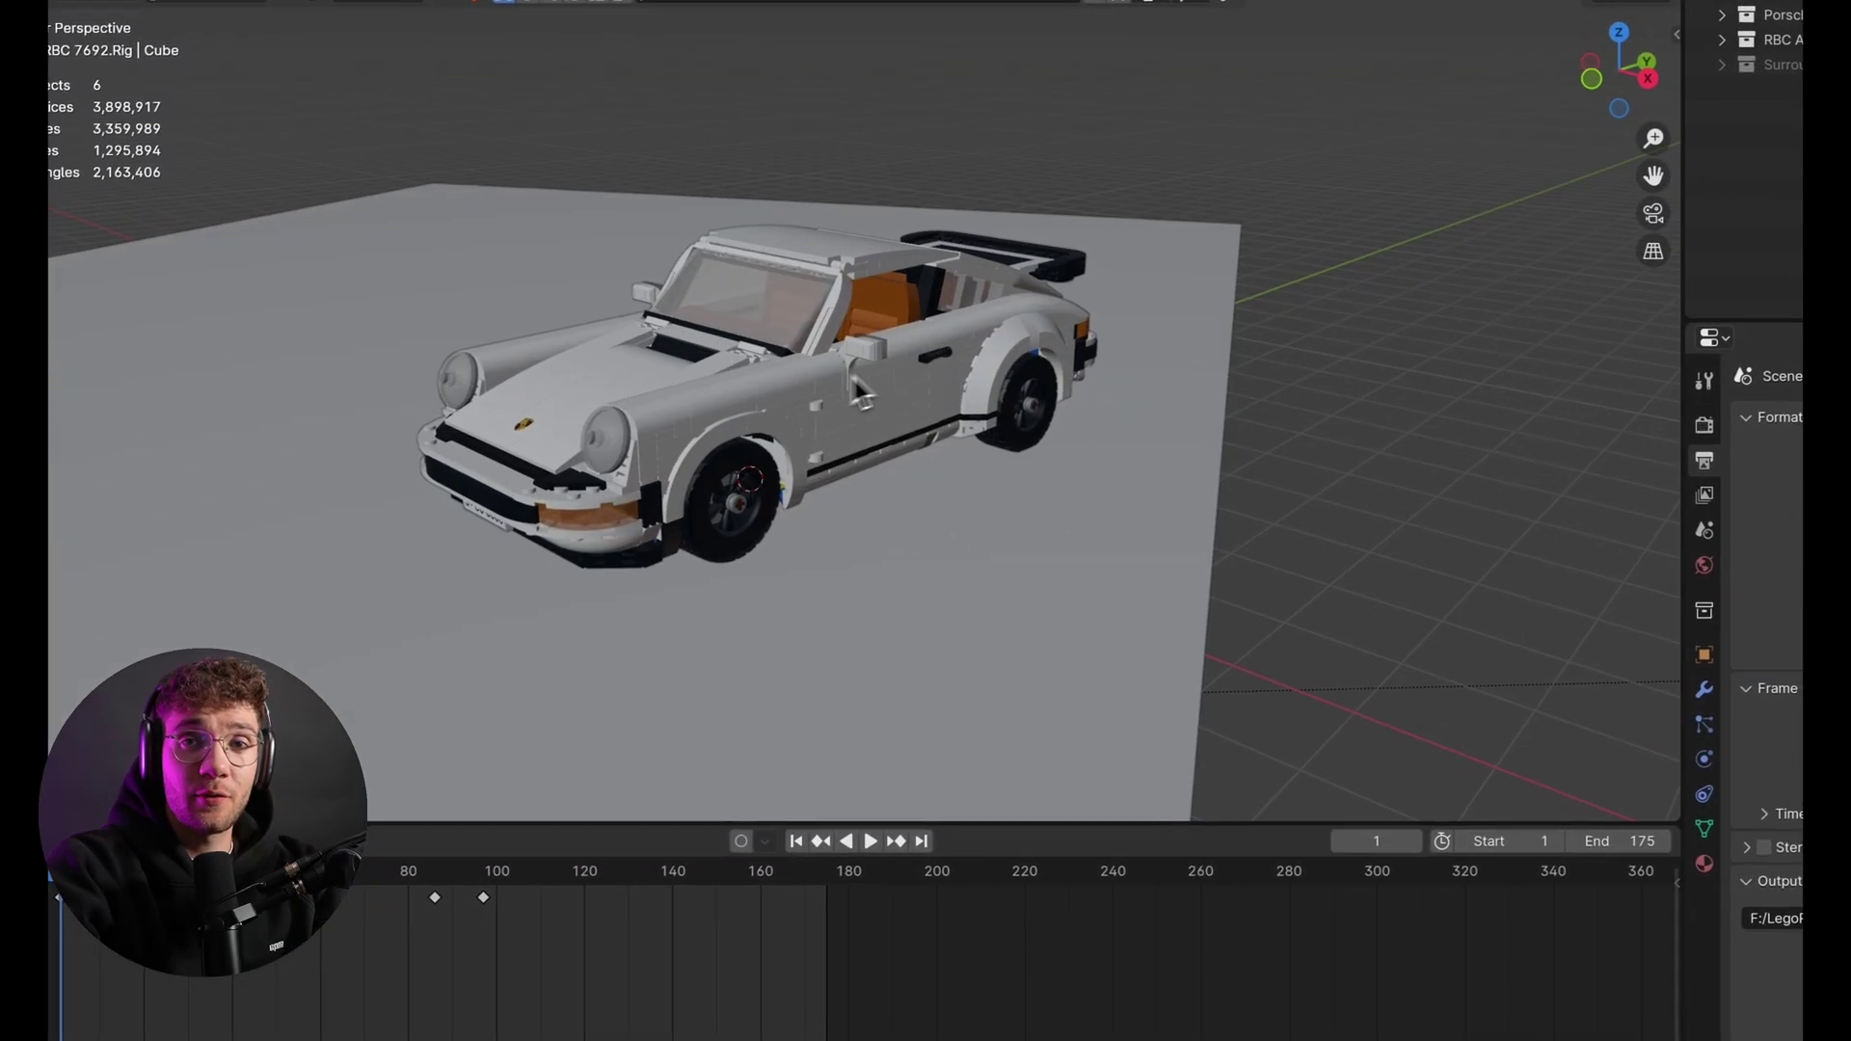
Lift the Porsche body vertically off its wheels
{"action": "left_click", "coordinate": [725, 425]}
{"action": "key", "text": "g"}
{"action": "key", "text": "z"}
{"action": "key", "text": "Escape"}
{"action": "left_click", "coordinate": [746, 535]}
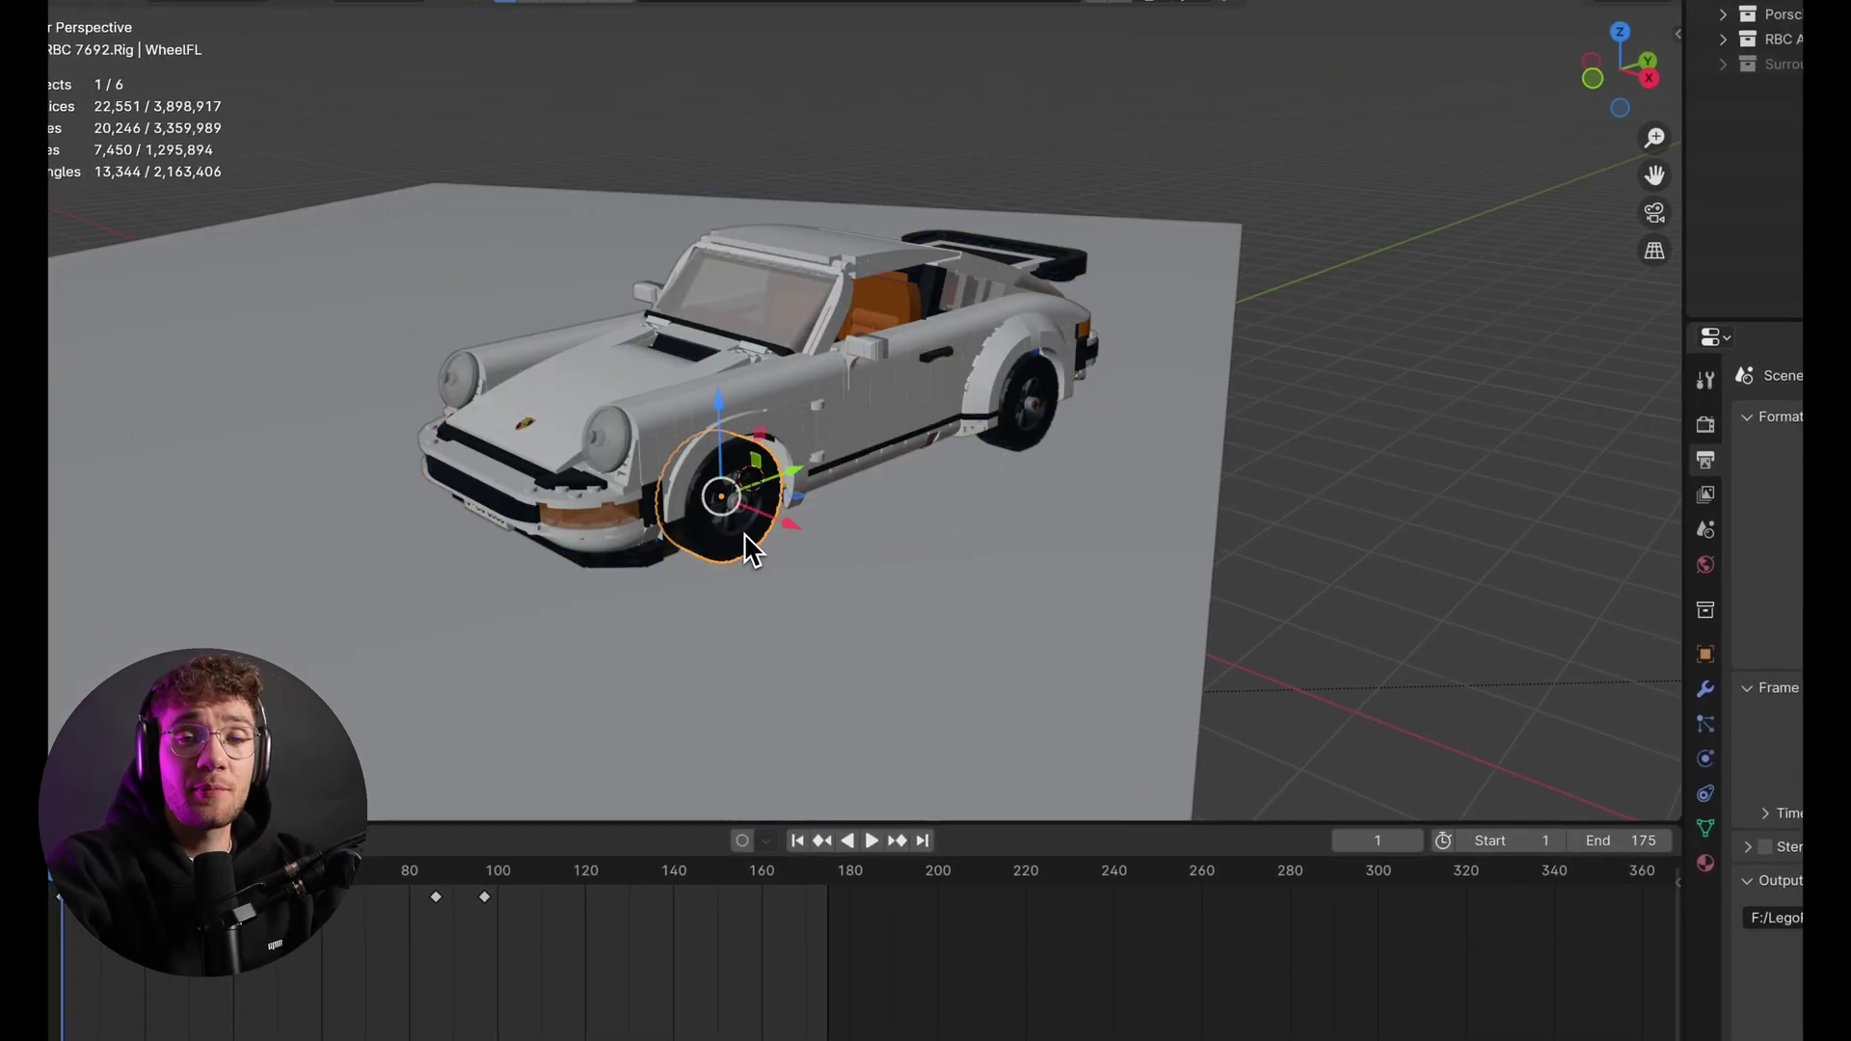
{"action": "middle_click_drag", "start_coordinate": [751, 549], "coordinate": [840, 459]}
{"action": "left_click", "coordinate": [859, 162]}
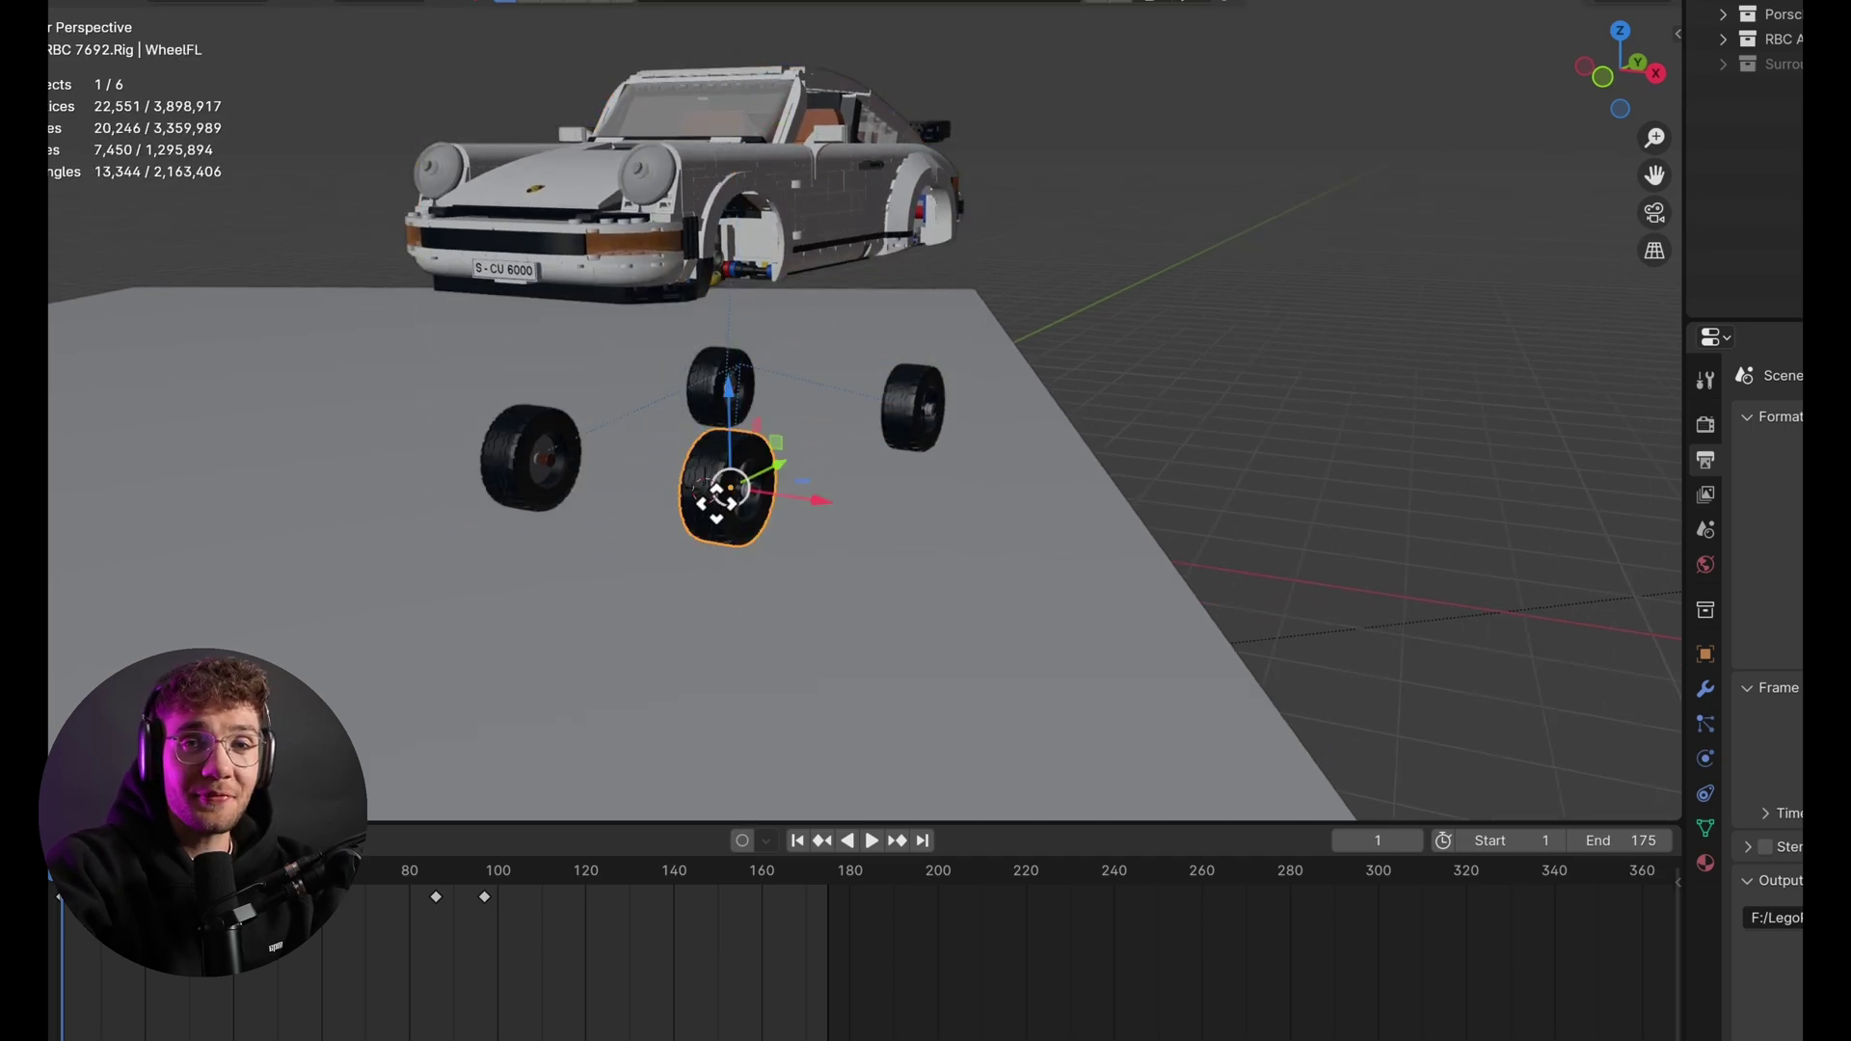
Slide the rear wheels apart along the X axis and play the animation
{"action": "left_click", "coordinate": [748, 401]}
{"action": "key", "text": "g"}
{"action": "key", "text": "x"}
{"action": "left_click", "coordinate": [916, 405]}
{"action": "key", "text": "g"}
{"action": "key", "text": "x"}
{"action": "left_click", "coordinate": [1003, 401]}
{"action": "middle_click_drag", "start_coordinate": [1003, 401], "coordinate": [1012, 401]}
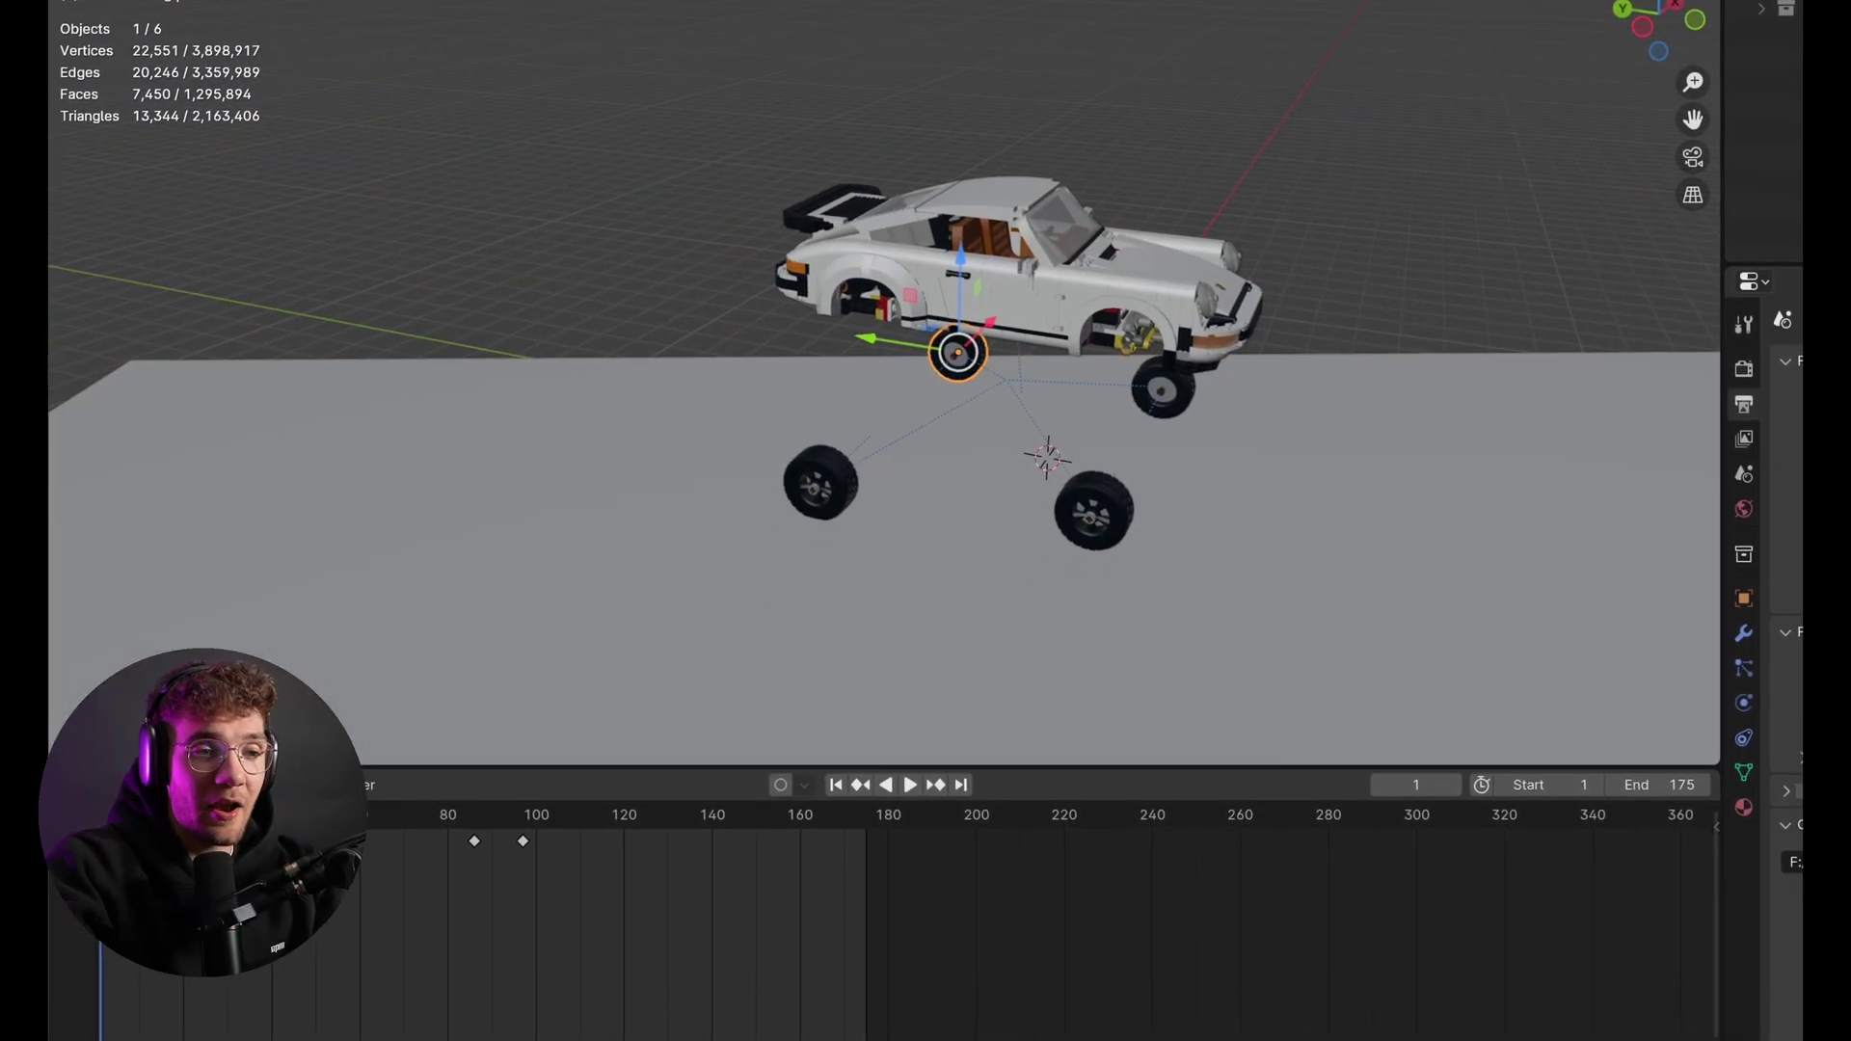
{"action": "key", "text": "space"}
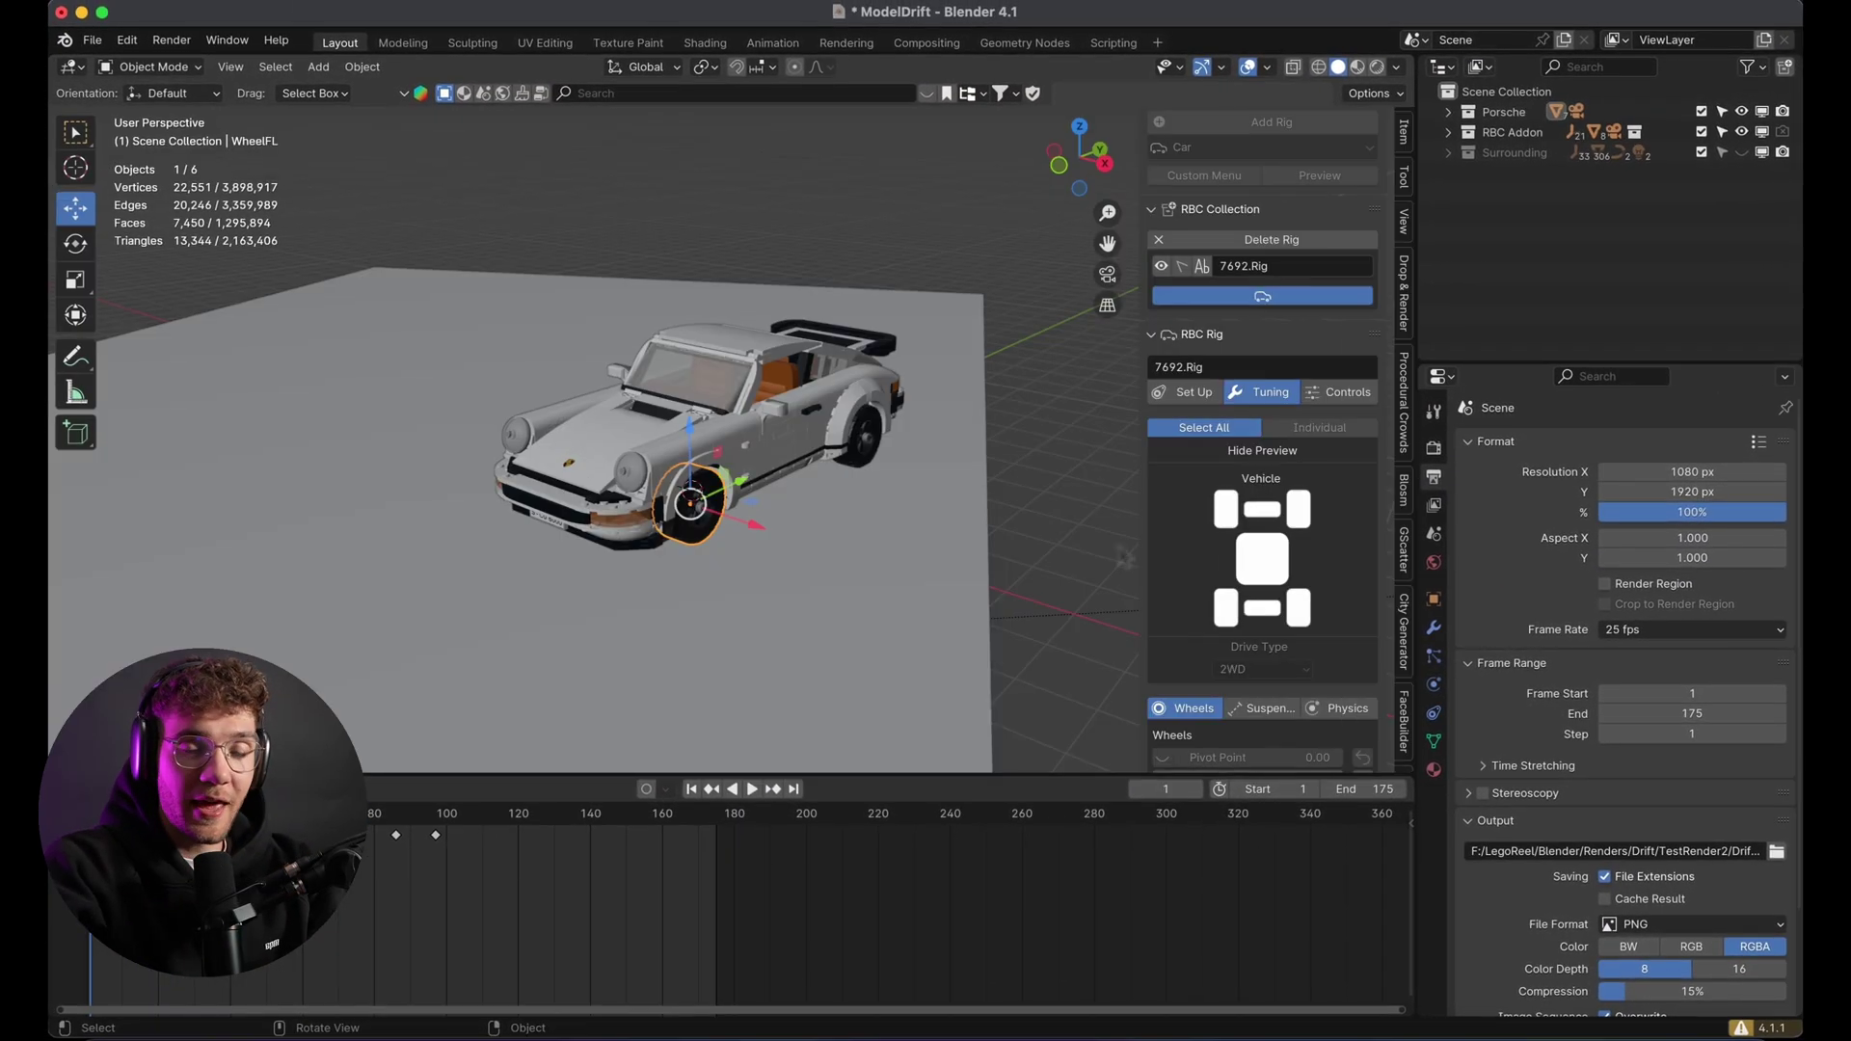
Play the RBC Porsche driving animation while orbiting and zooming the viewport
{"action": "scroll", "coordinate": [1205, 559], "scroll_direction": "down", "scroll_amount": 4}
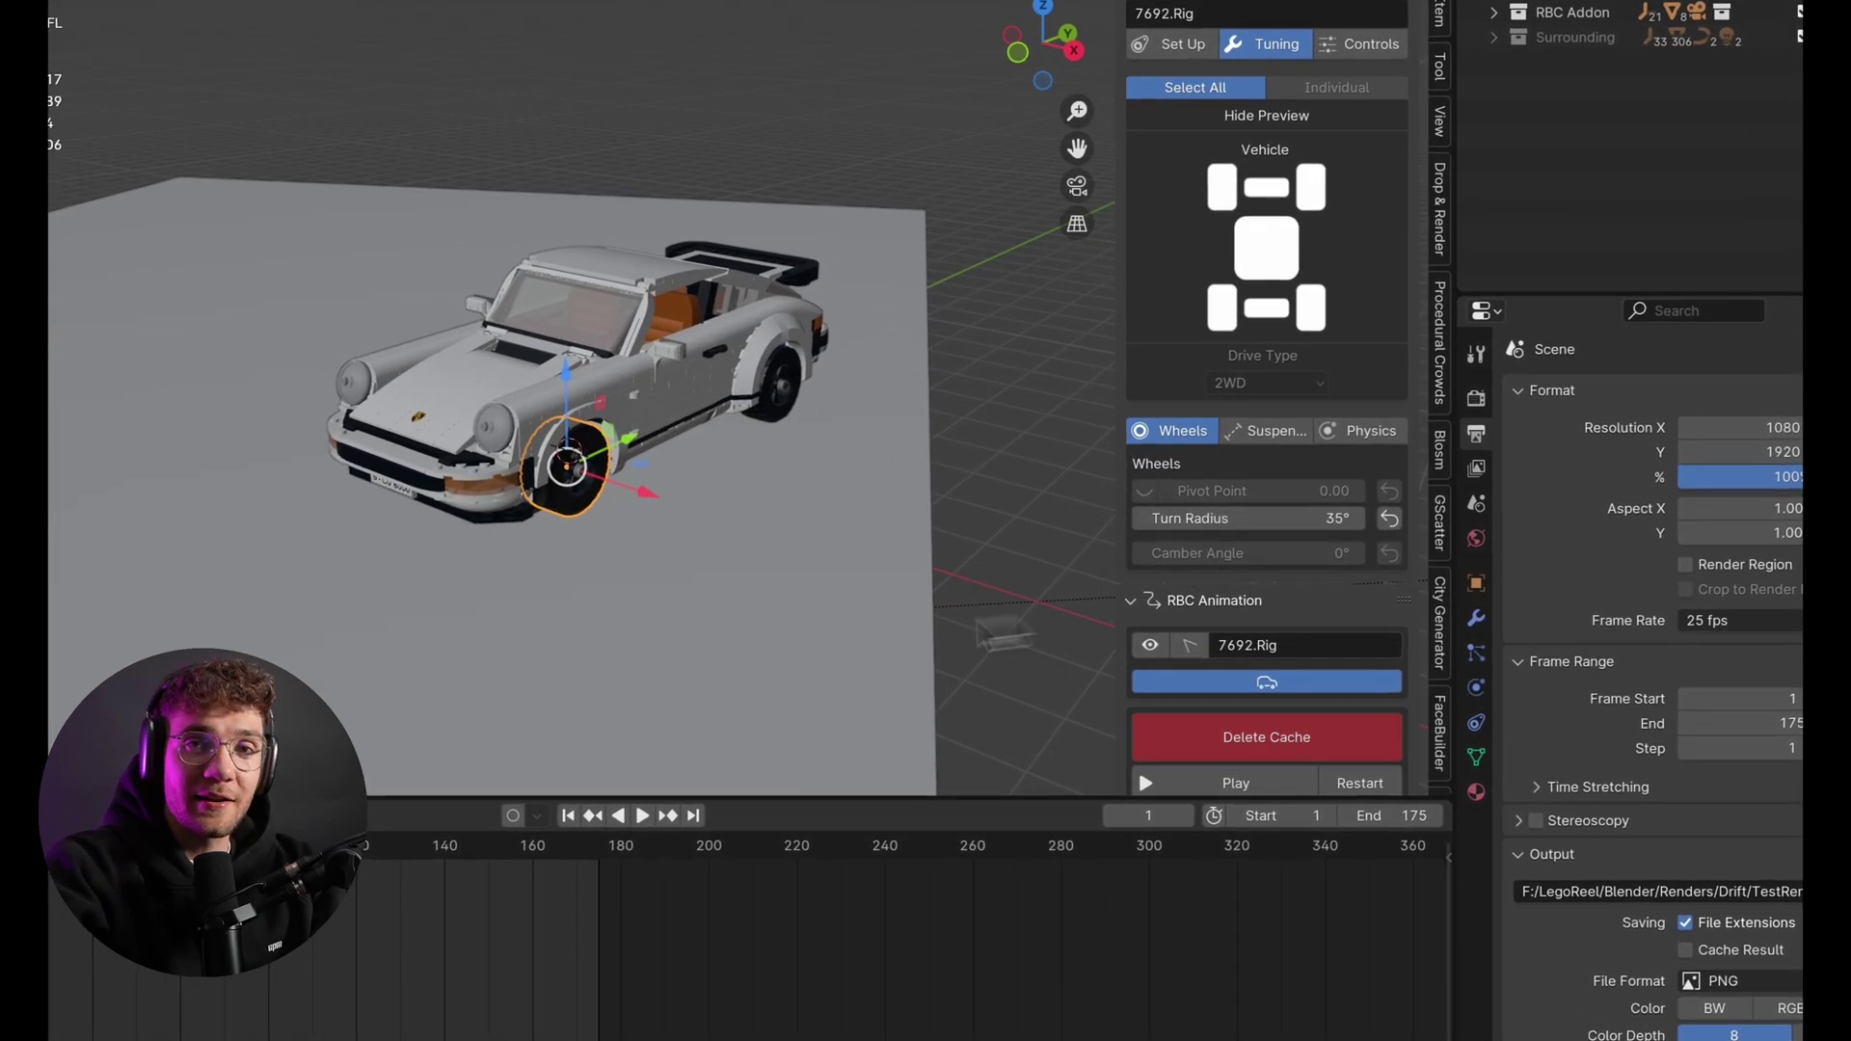
{"action": "key", "text": "space"}
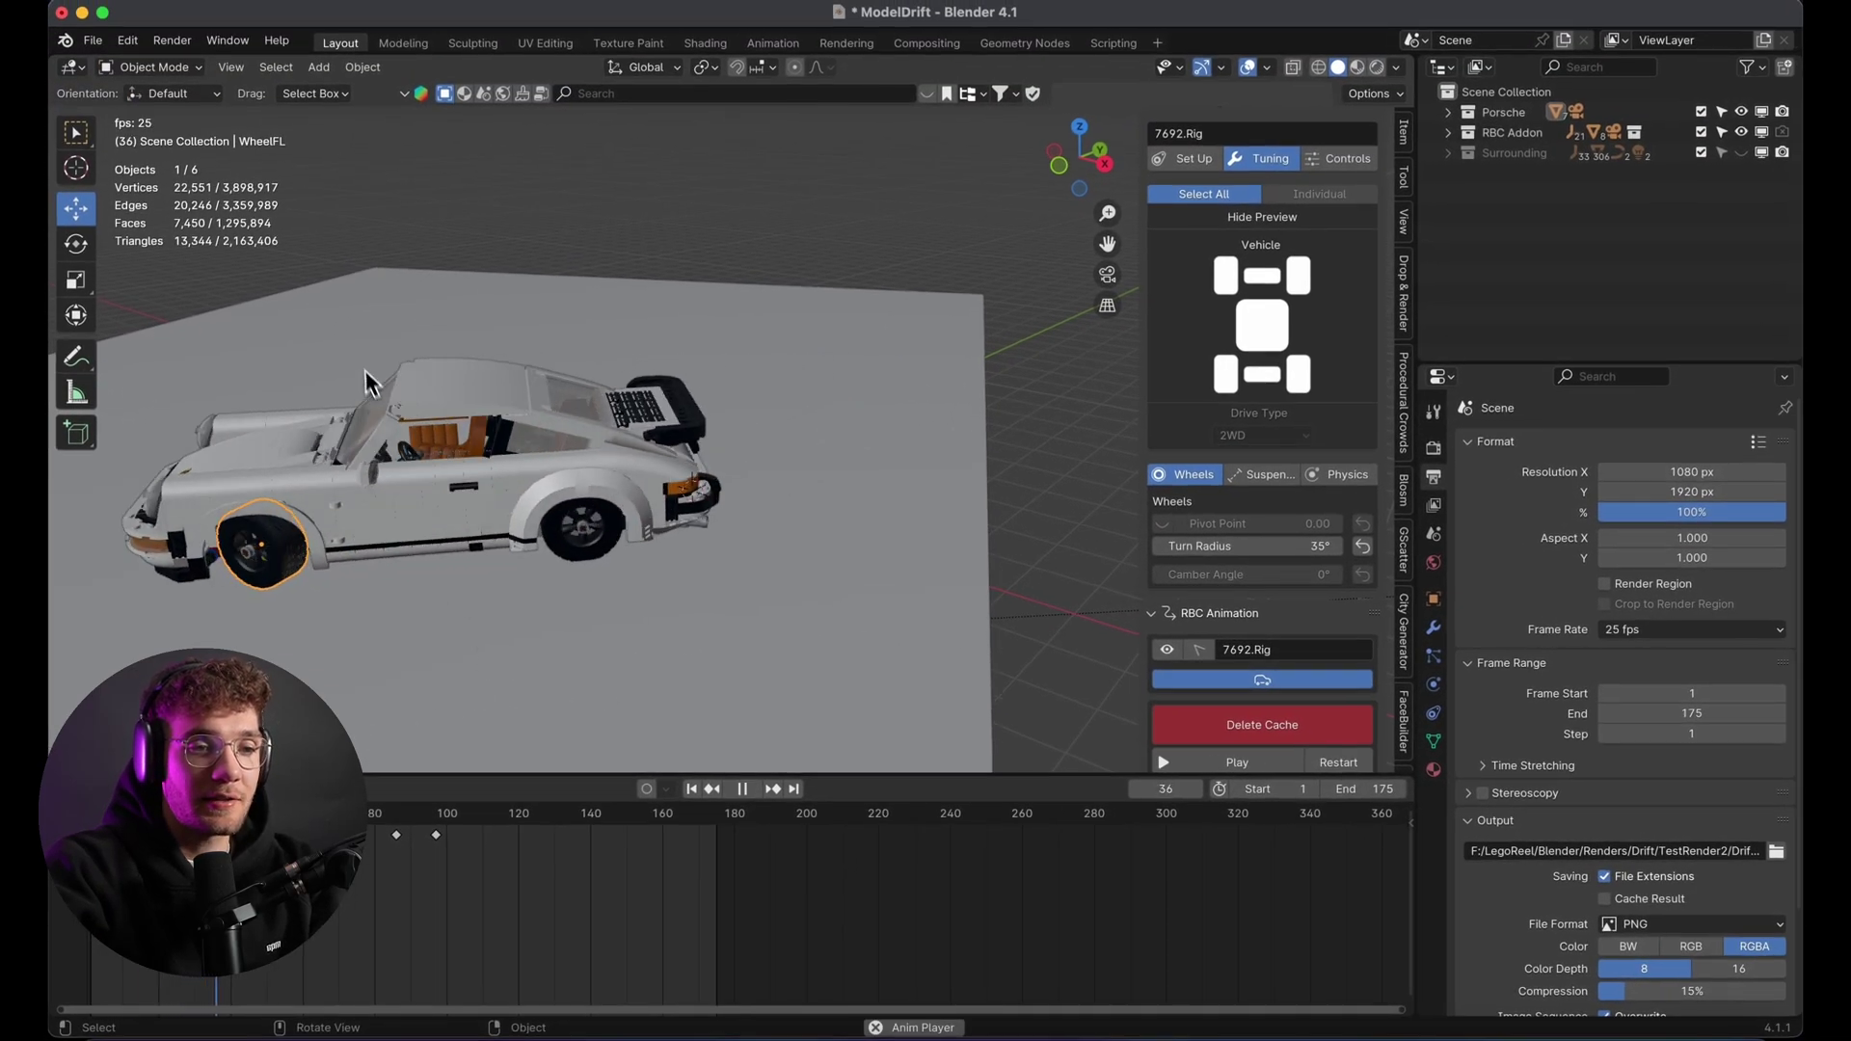
{"action": "scroll", "coordinate": [559, 351], "scroll_direction": "down", "scroll_amount": 5}
{"action": "middle_click_drag", "start_coordinate": [559, 351], "coordinate": [665, 378]}
{"action": "scroll", "coordinate": [665, 378], "scroll_direction": "up", "scroll_amount": 5}
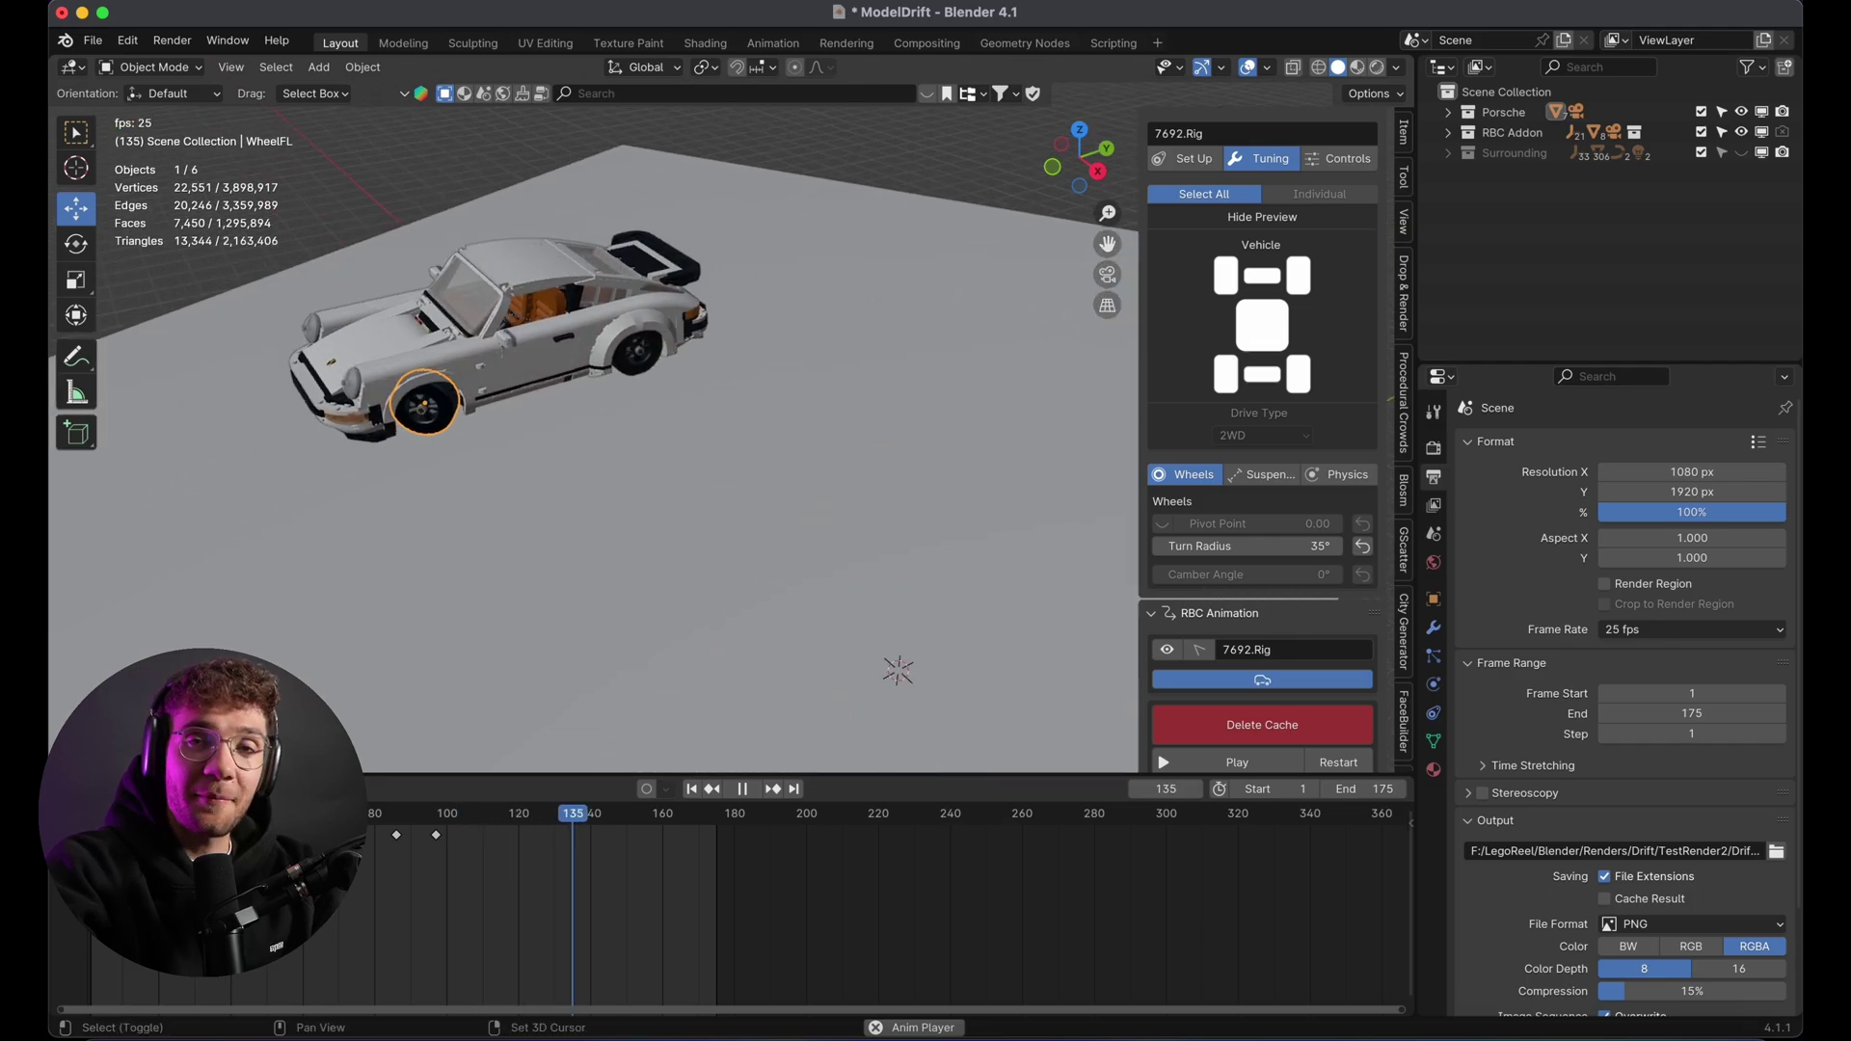
{"action": "scroll", "coordinate": [1252, 572], "scroll_direction": "down", "scroll_amount": 4}
{"action": "scroll", "coordinate": [1245, 613], "scroll_direction": "up", "scroll_amount": 8}
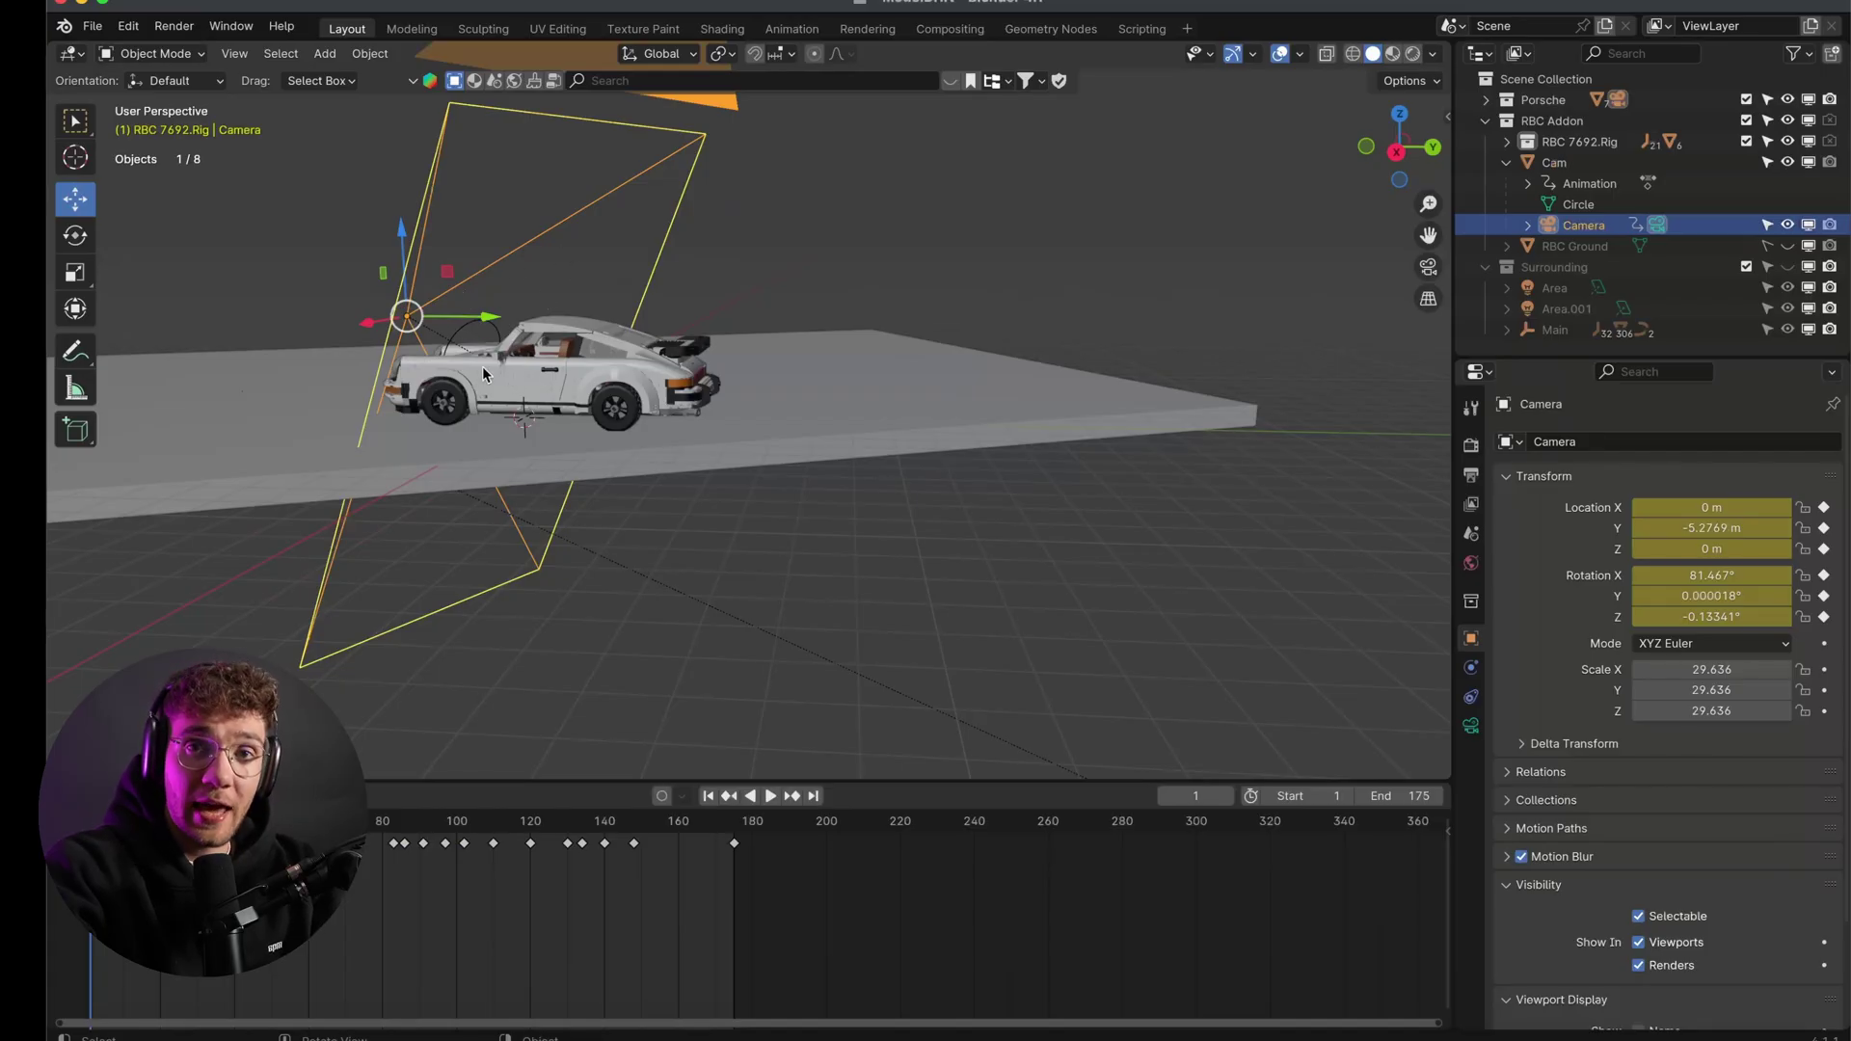
Parent the Cam circle rig to the Porsche body with Object (Keep Transform)
{"action": "left_click", "coordinate": [463, 338]}
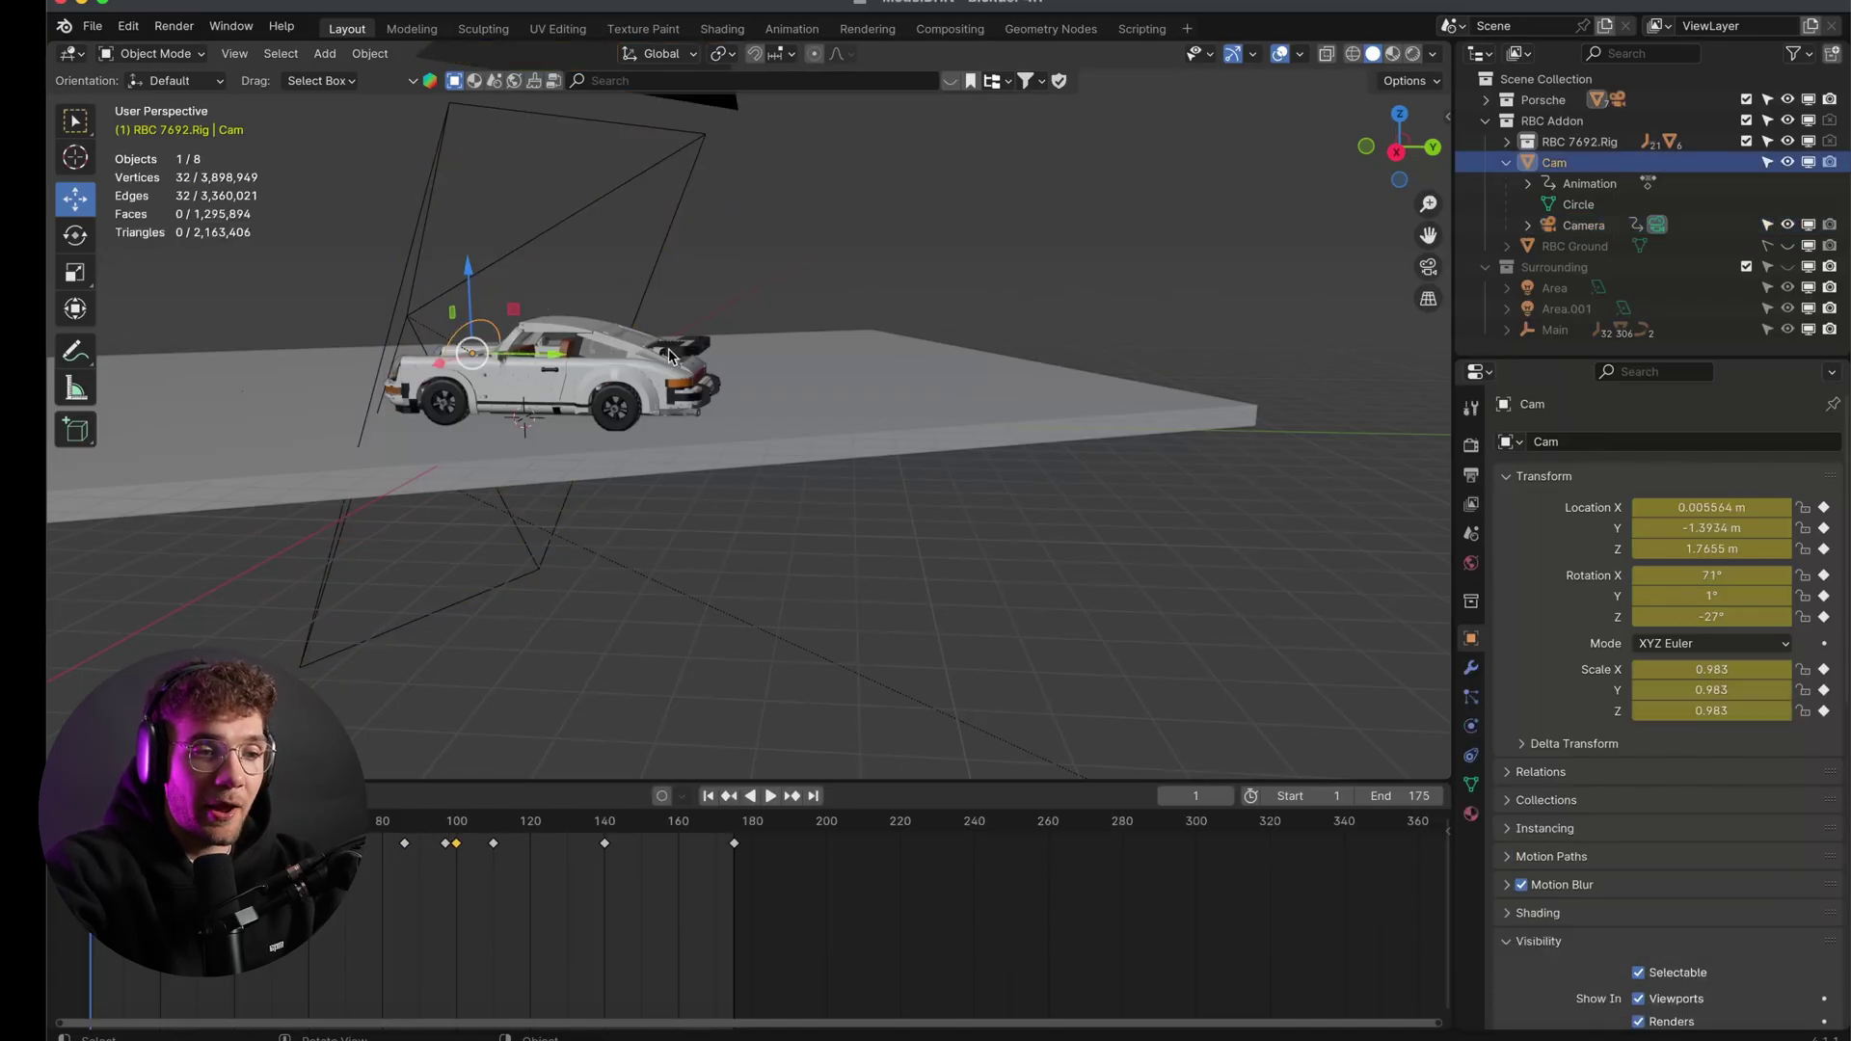
{"action": "left_click", "coordinate": [531, 383], "text": "shift"}
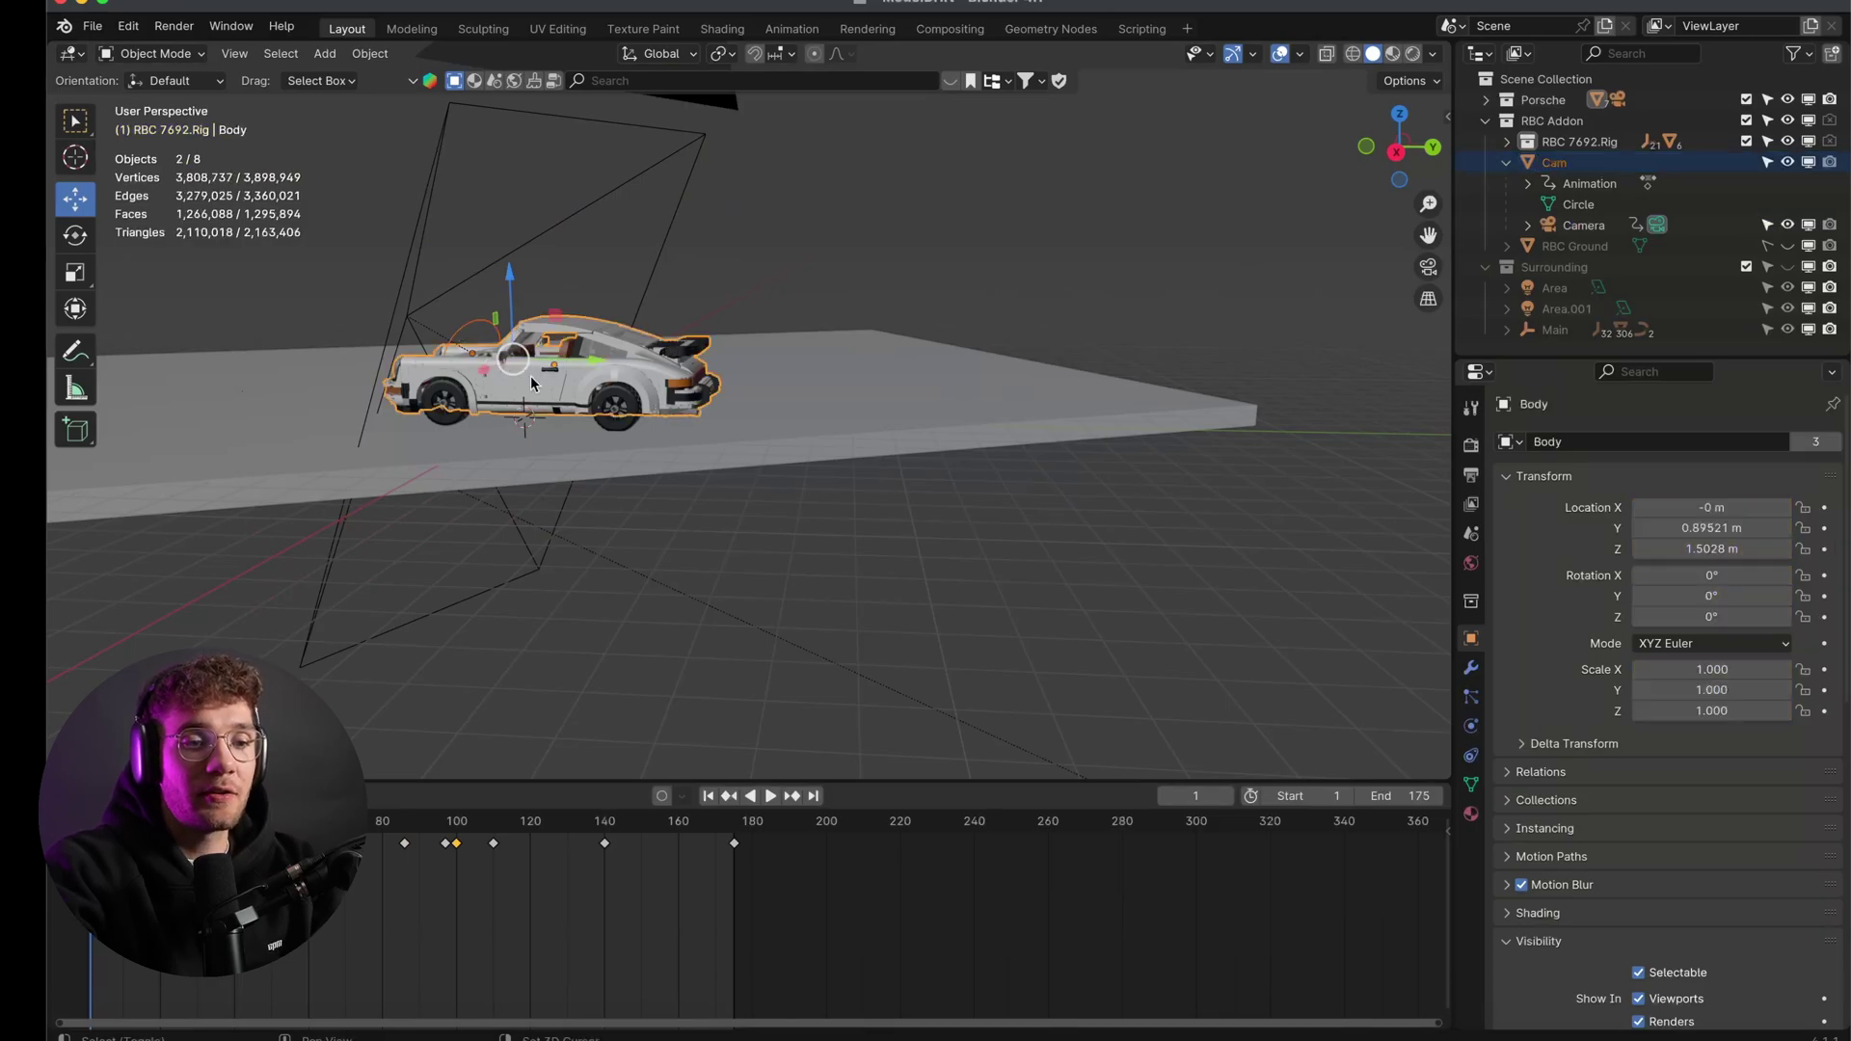
{"action": "key", "text": "super+p"}
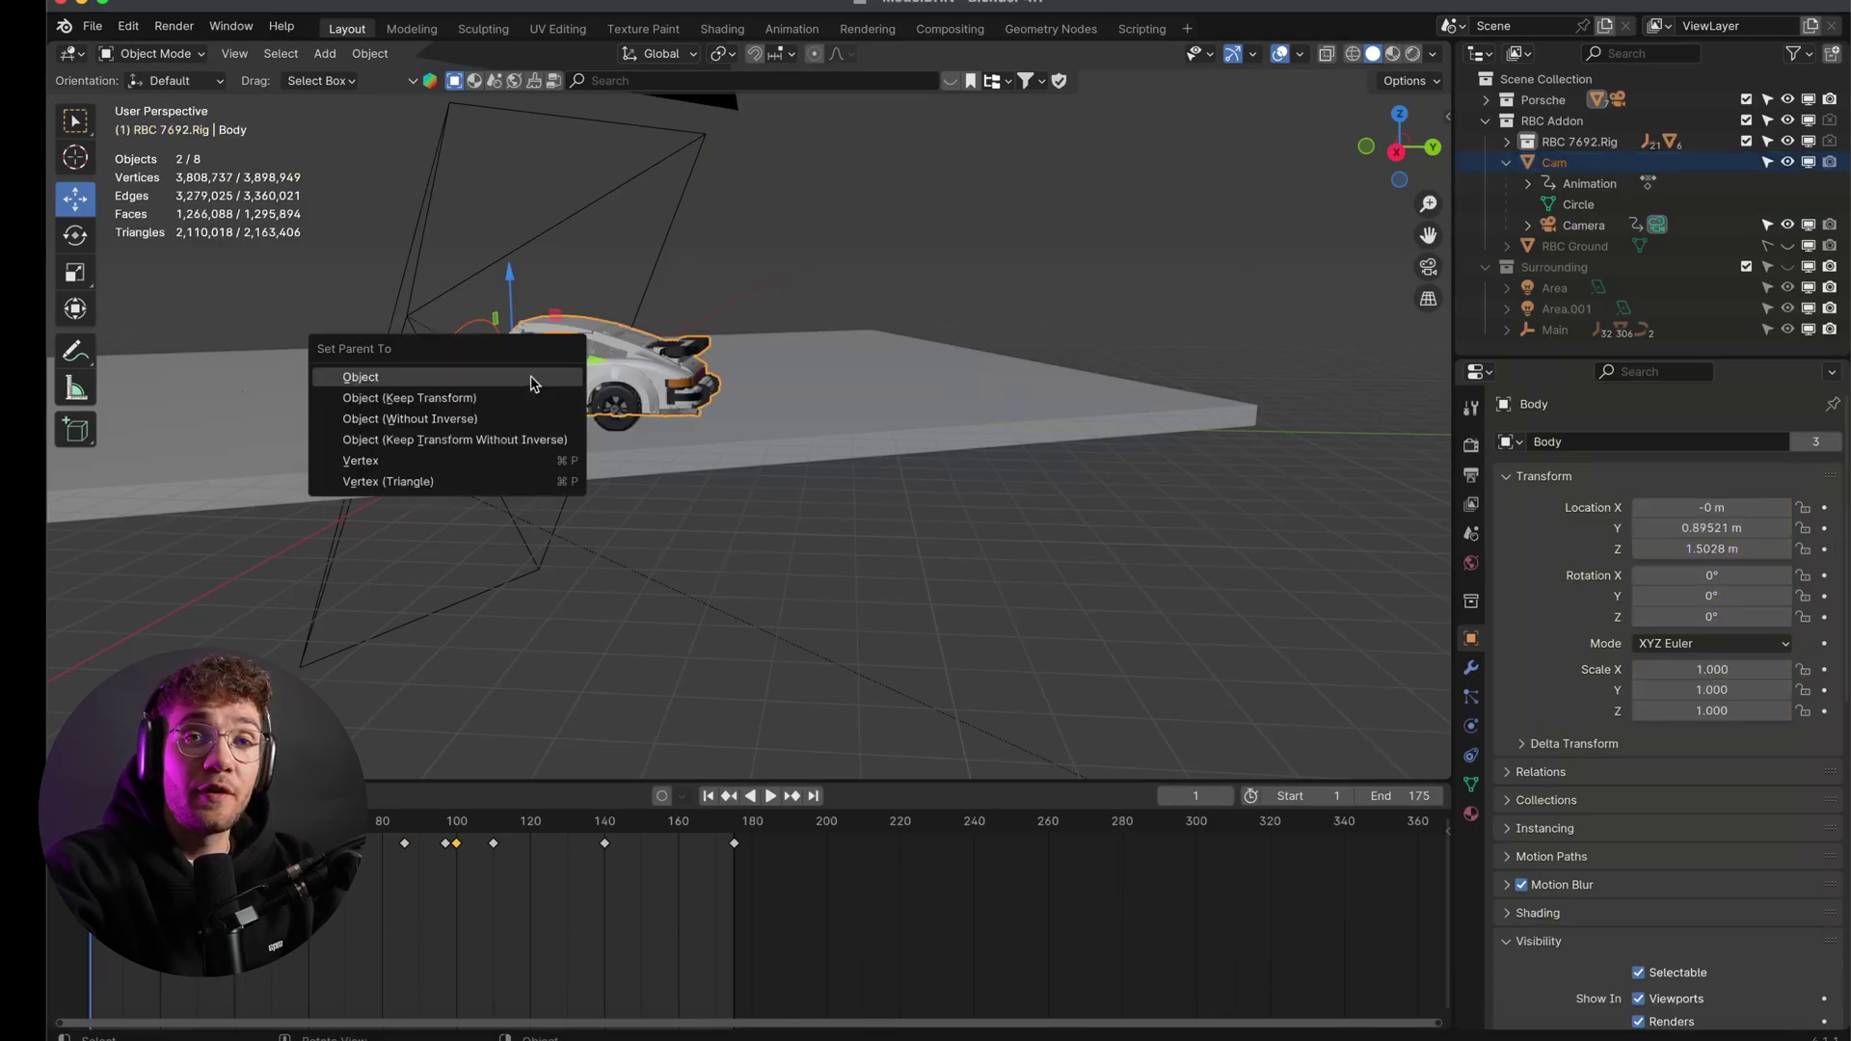
{"action": "left_click", "coordinate": [476, 398]}
{"action": "left_click", "coordinate": [981, 271]}
Play back the follow-camera shot through the scene camera, then stop playback
{"action": "left_click", "coordinate": [1429, 269]}
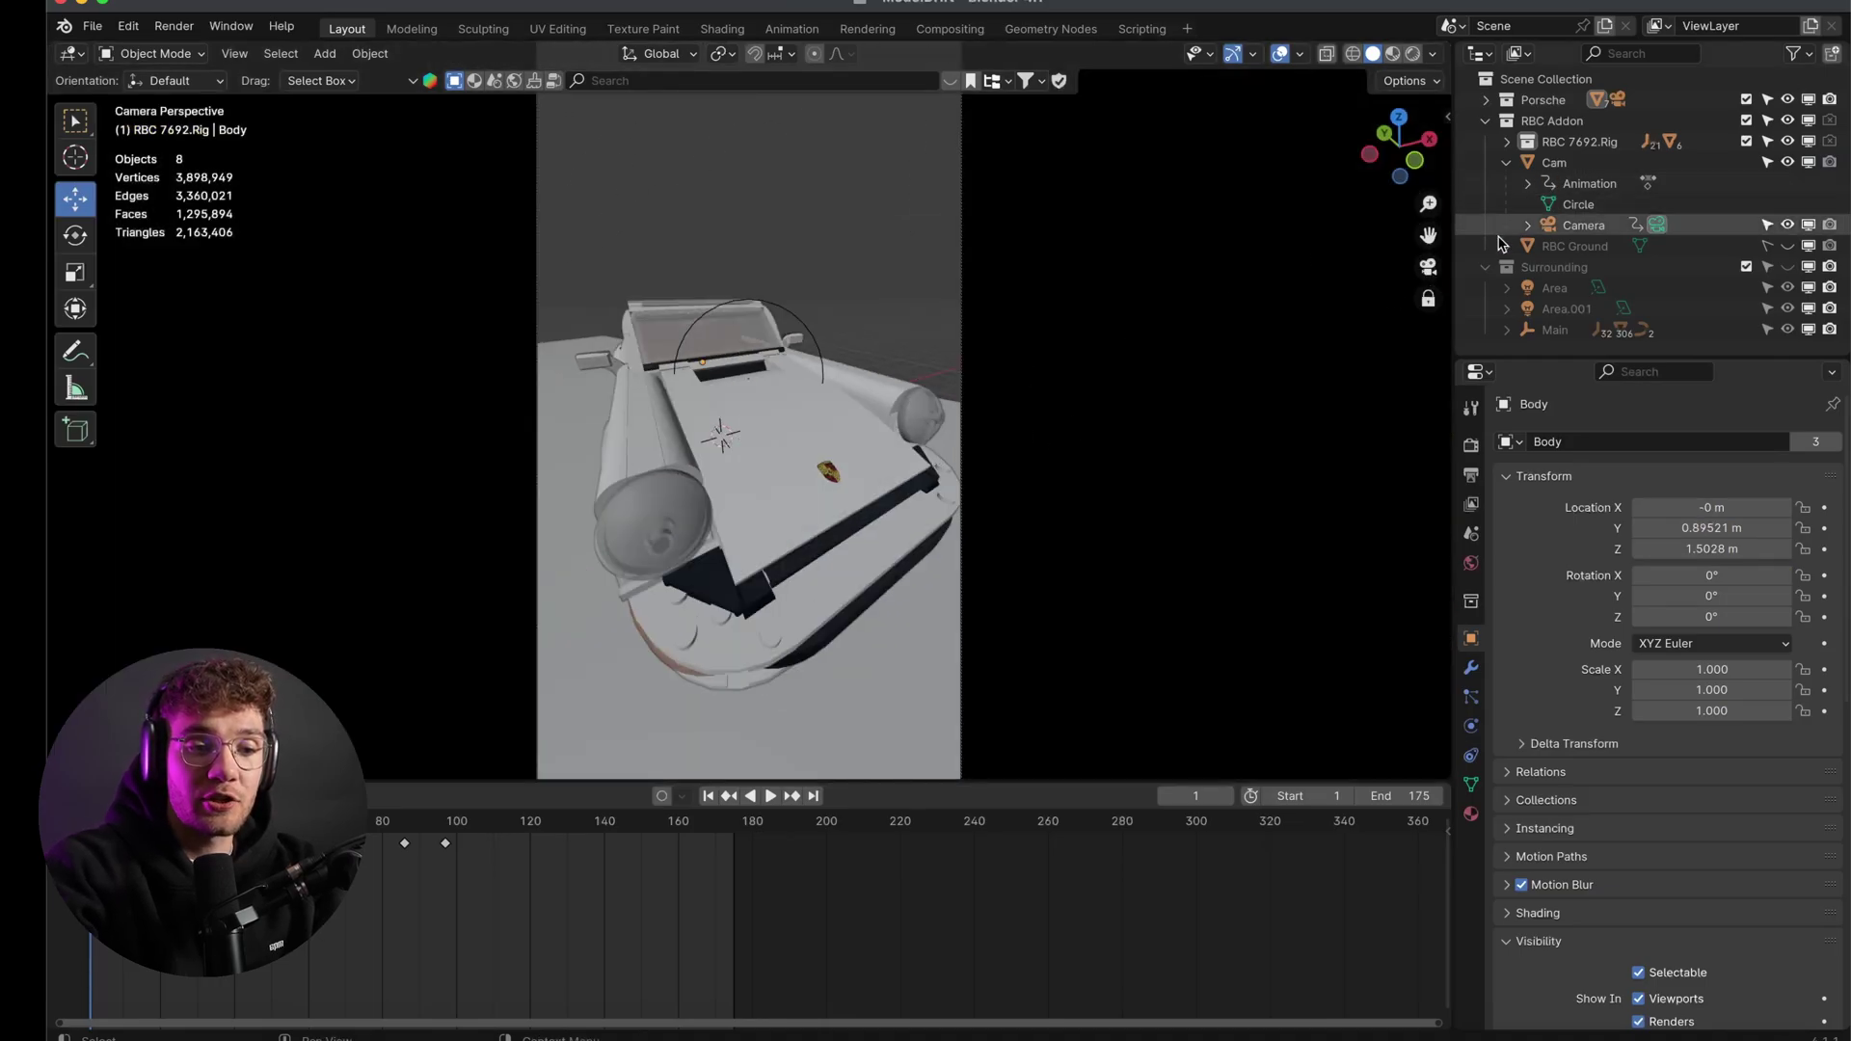
{"action": "left_click", "coordinate": [1429, 269]}
{"action": "key", "text": "space"}
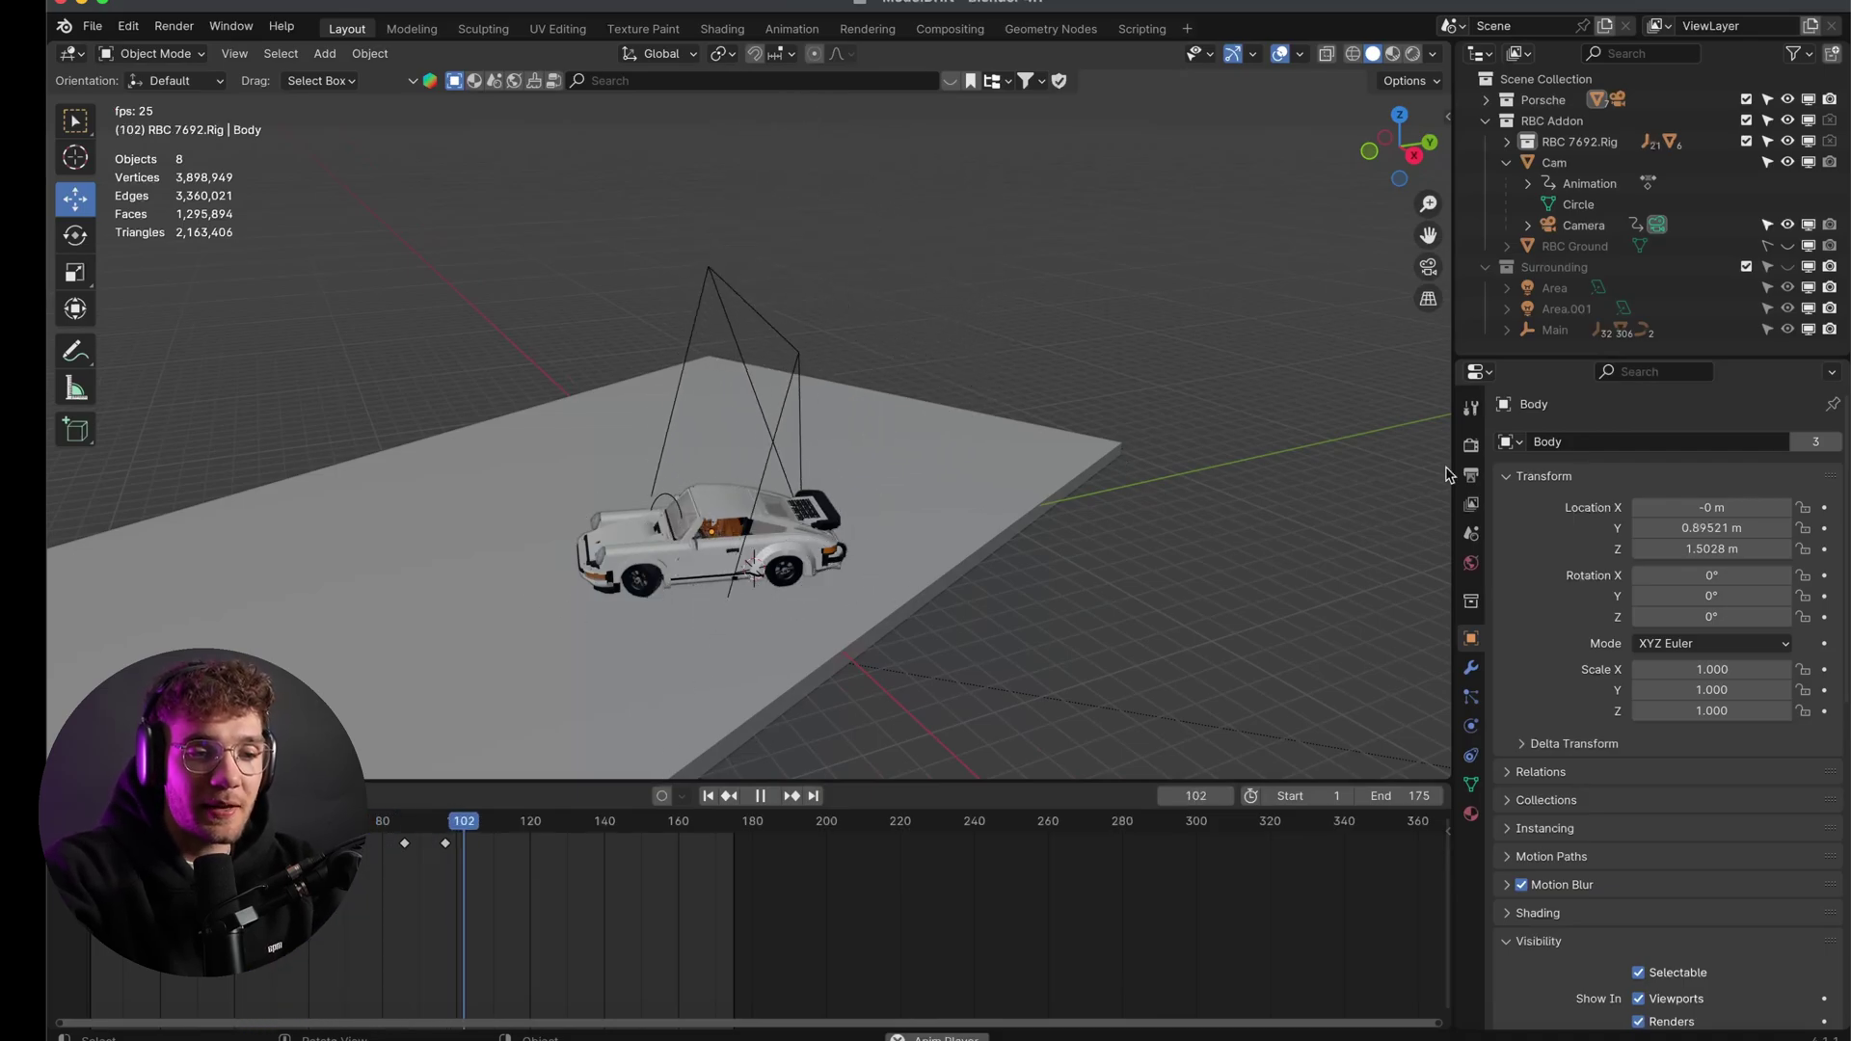
{"action": "left_click", "coordinate": [1428, 266]}
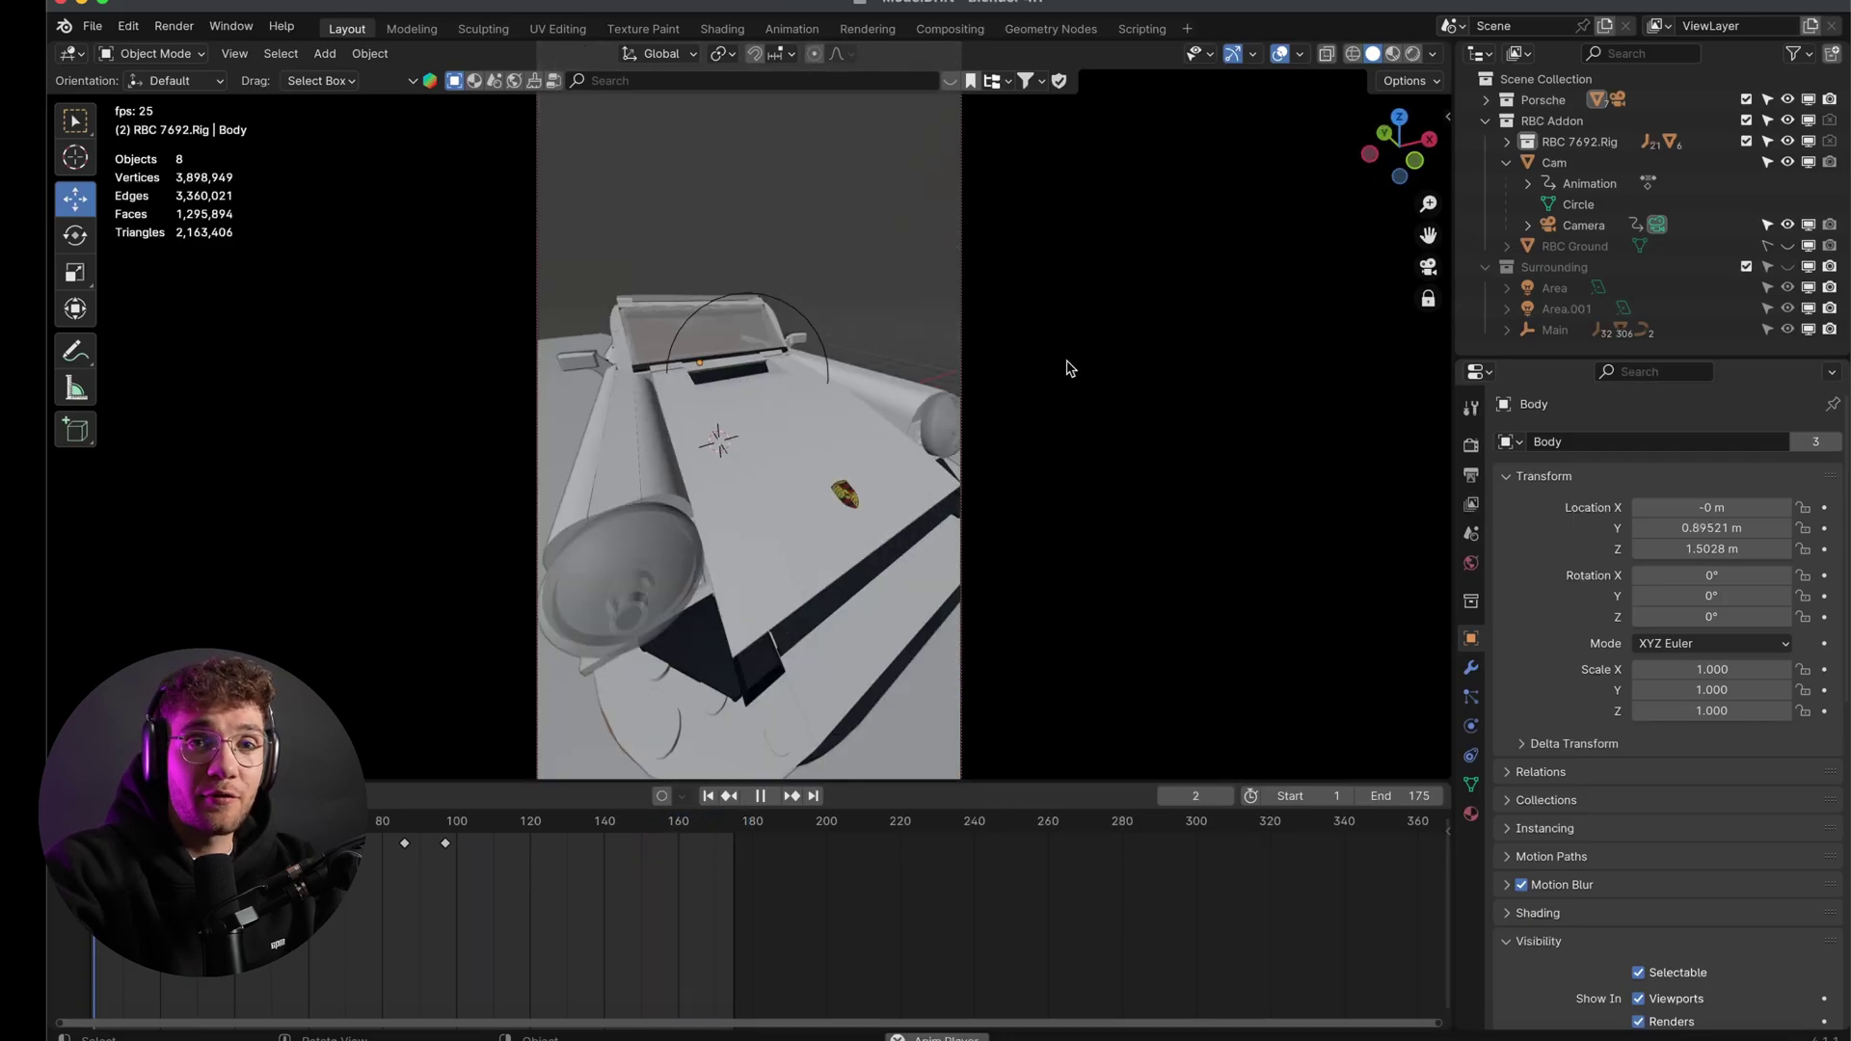
{"action": "key", "text": "space"}
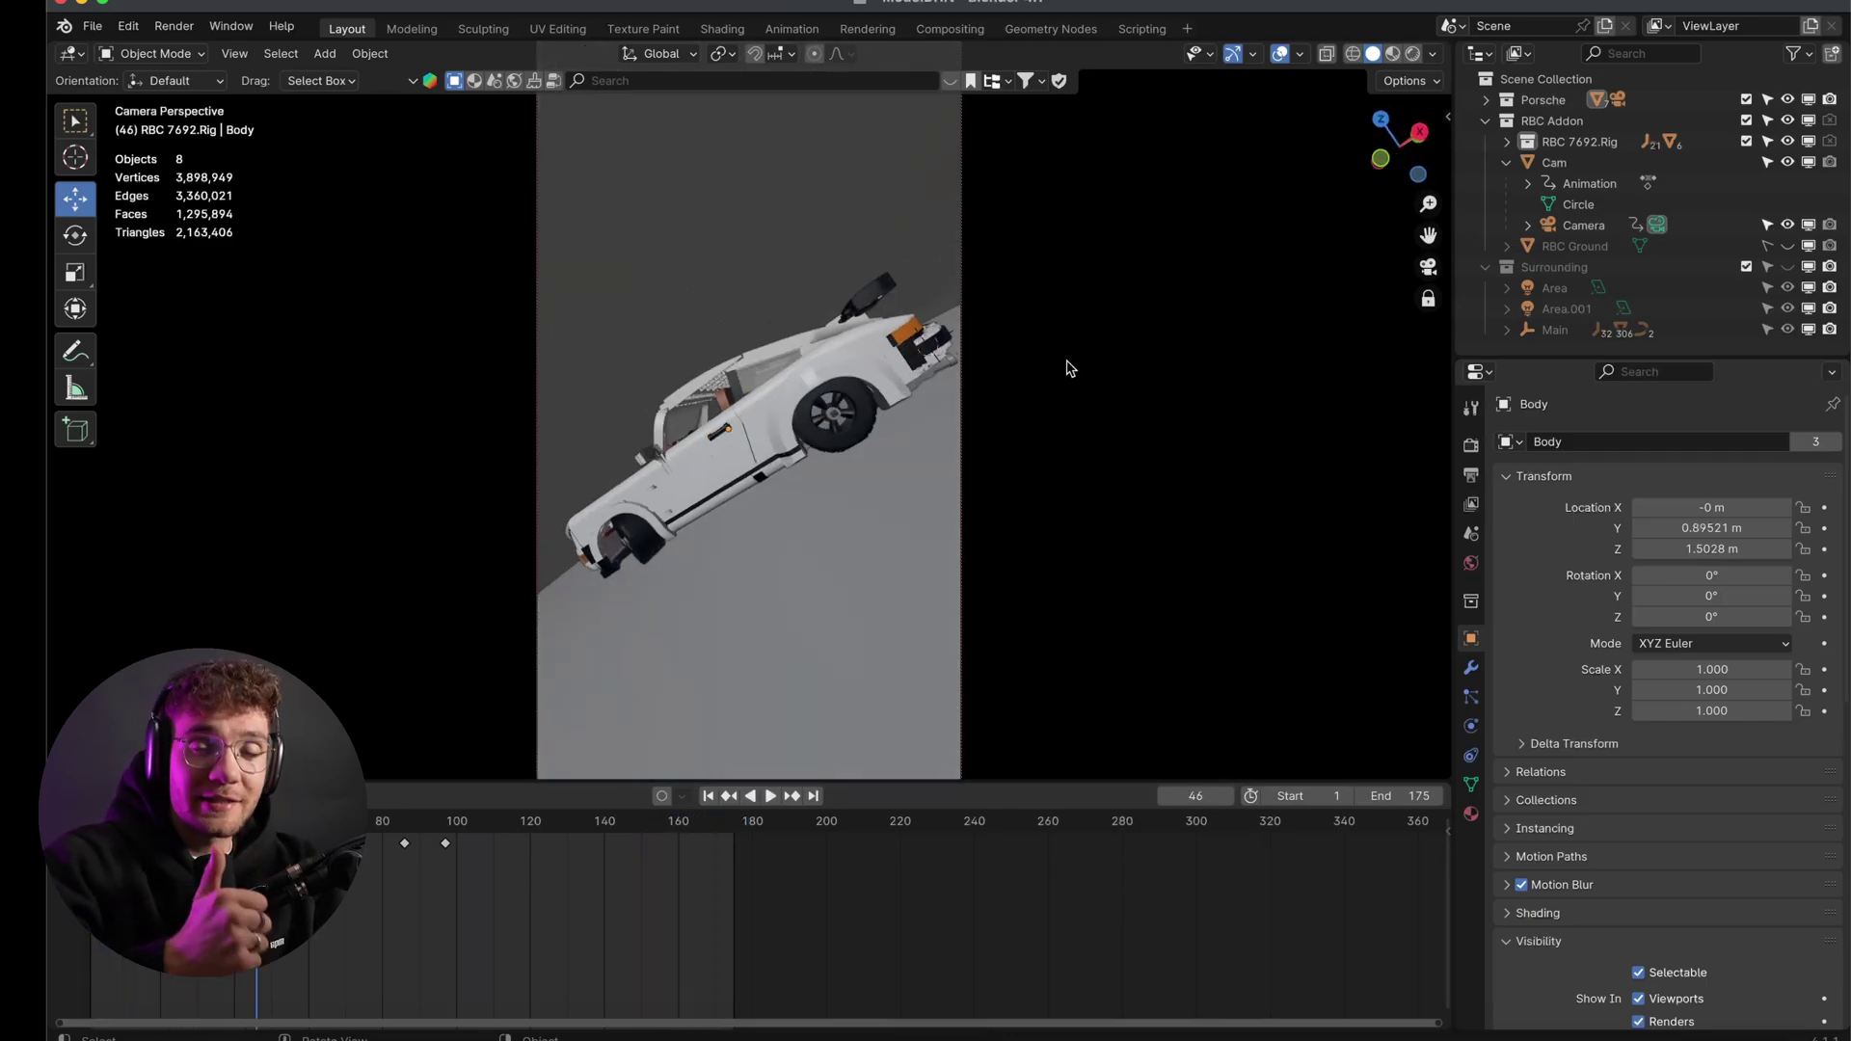
Bring OBS Studio to the front over Blender
{"action": "left_click", "coordinate": [1689, 1036]}
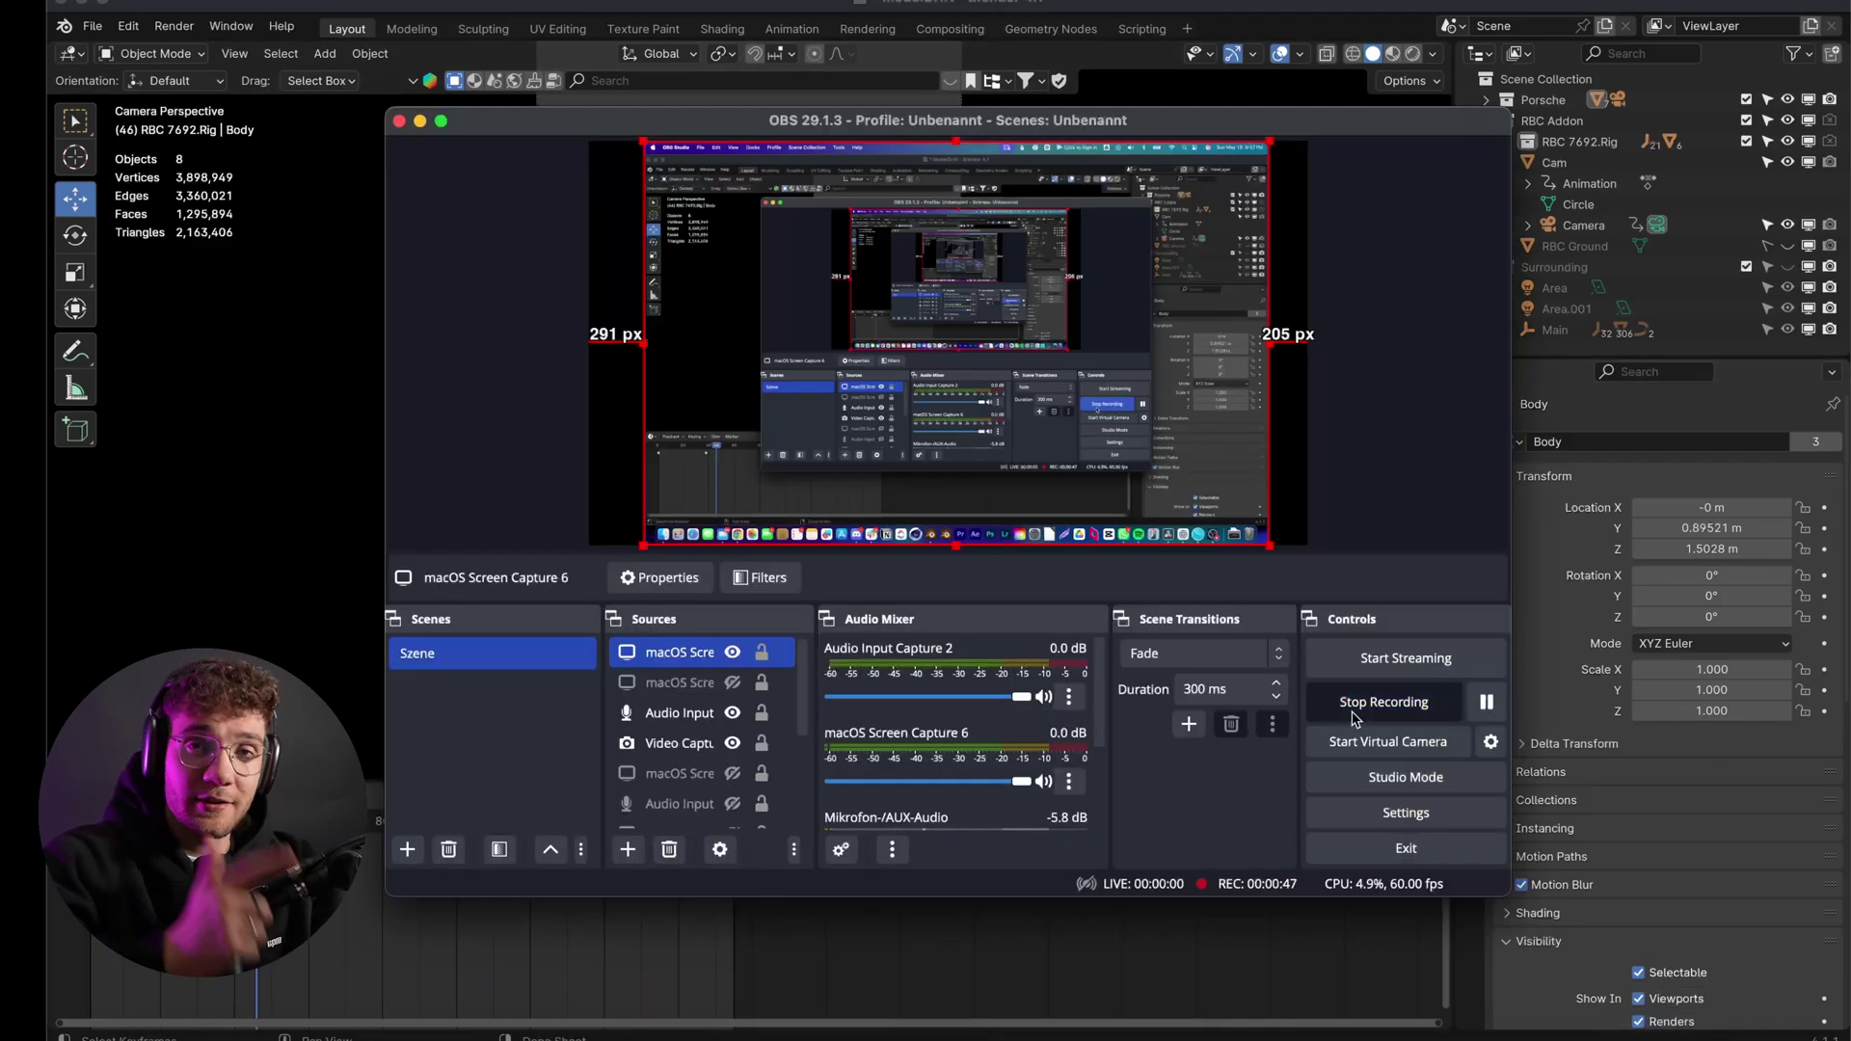